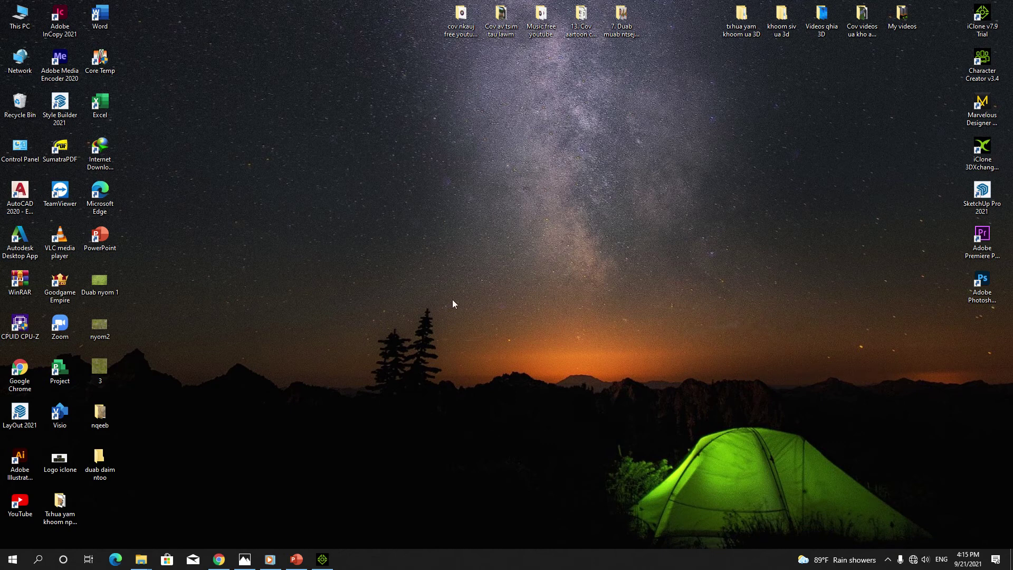
Step: Switch to iClone, clear the selected prop, and set the preview camera's focal length to about 39.6
left_click(323, 560)
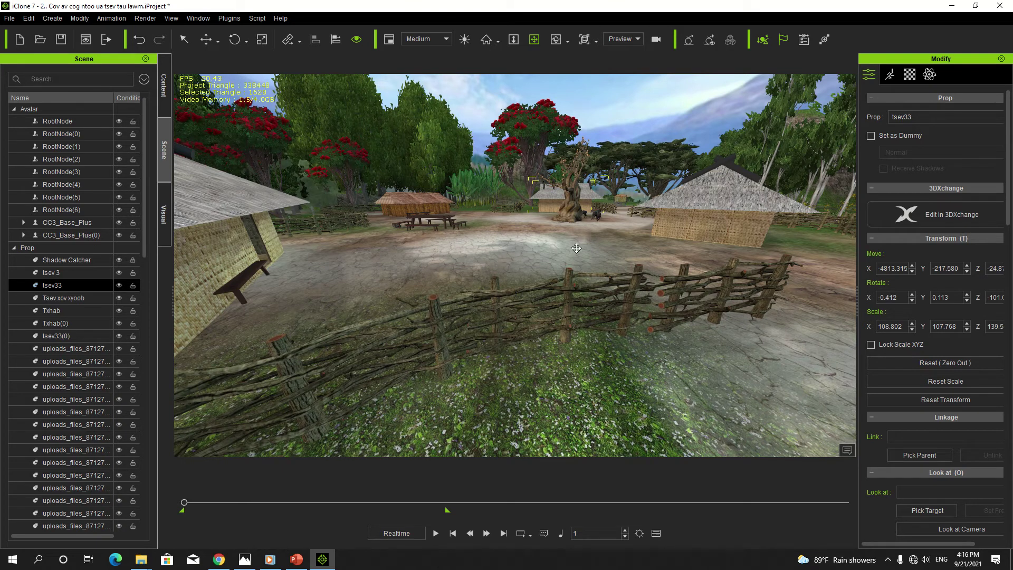
left_click(529, 240)
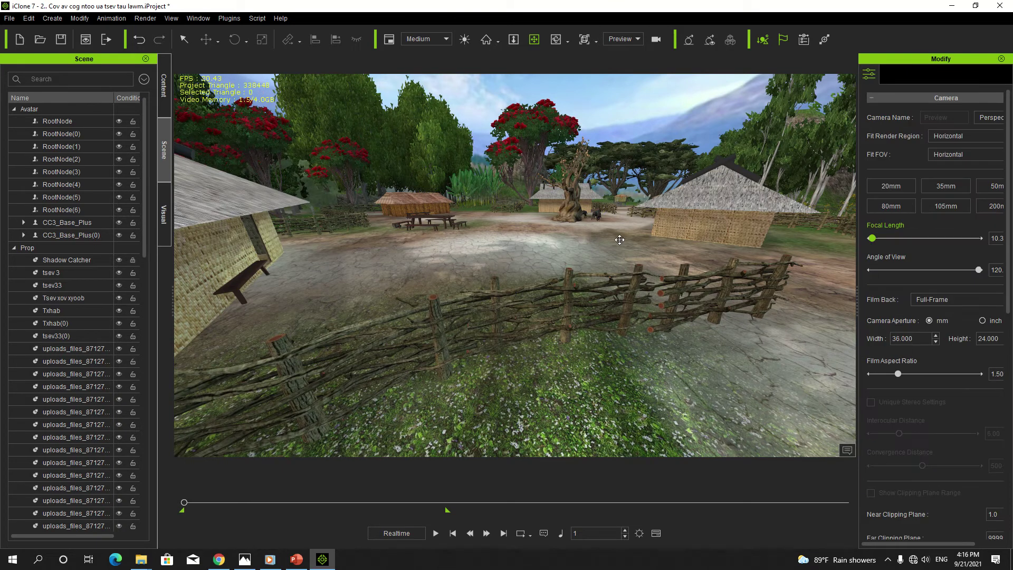
left_click_drag(872, 239, 884, 239)
Step: Place the custom human avatar "loob" in the doorway of the thatched bamboo house behind the long bench
left_click_drag(624, 125, 345, 331)
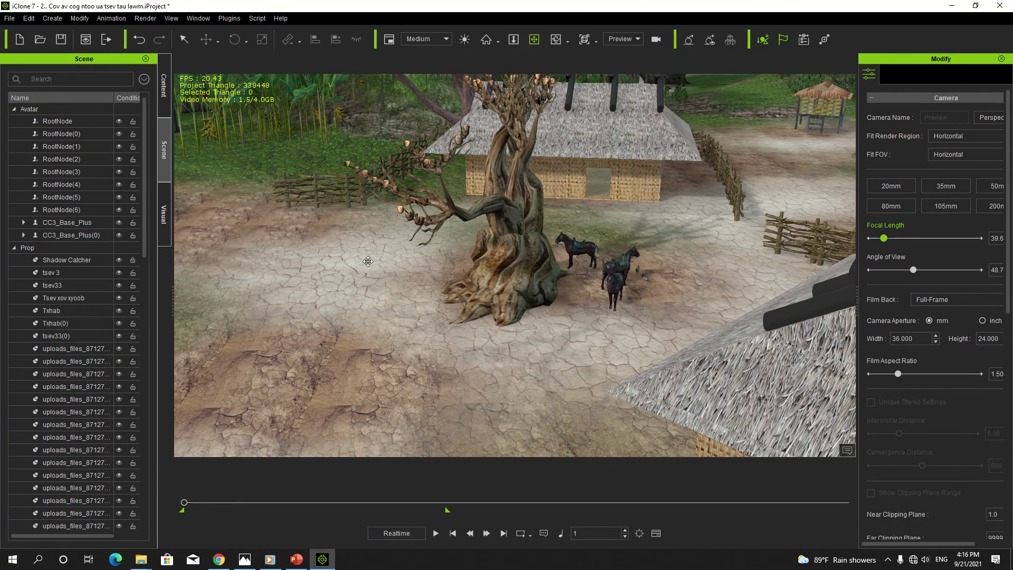
left_click_drag(511, 215, 392, 265)
right_click(393, 264)
left_click(520, 252)
scroll(520, 252, "up", 6)
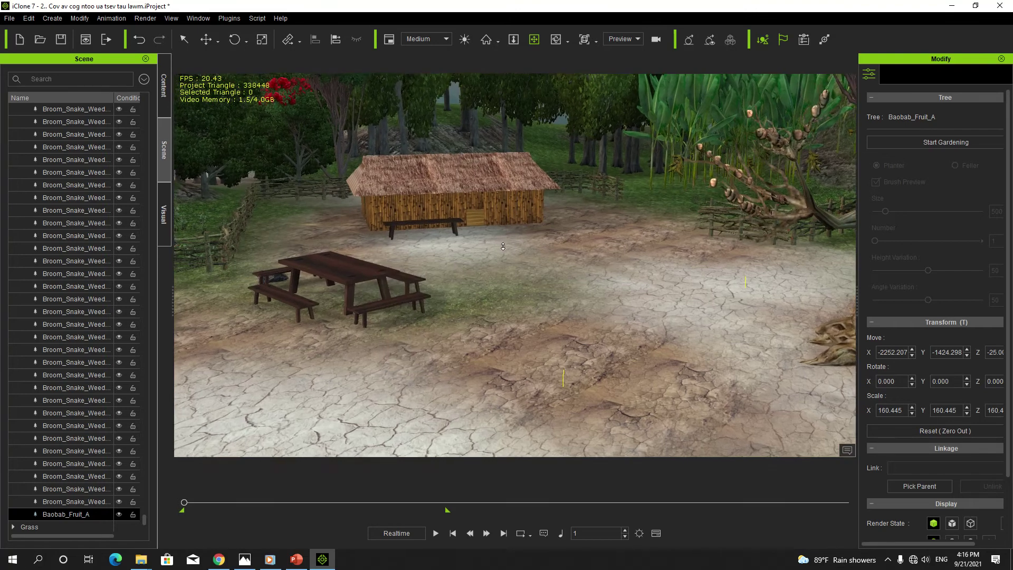
right_click_drag(440, 278, 422, 293)
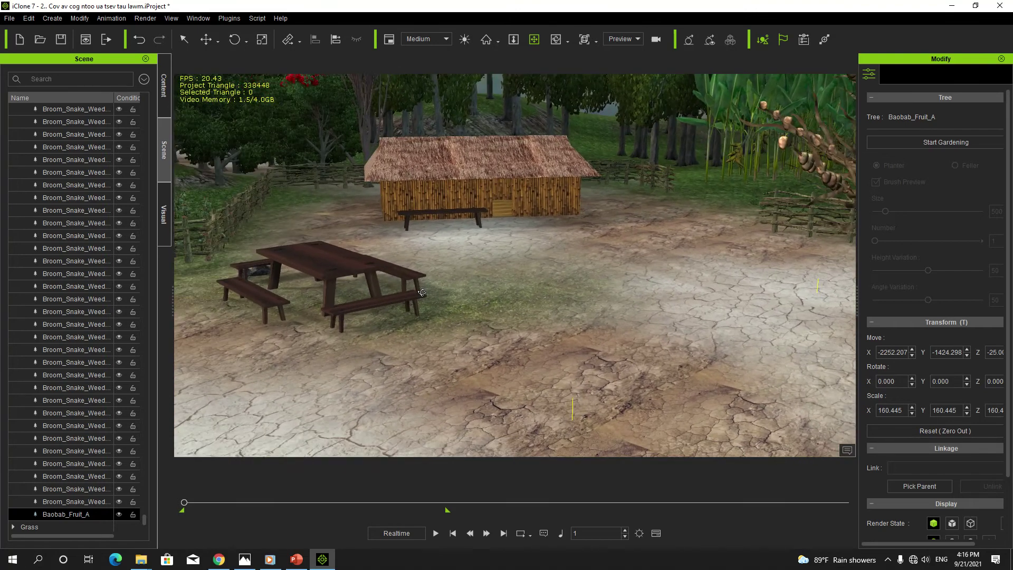
left_click_drag(521, 141, 451, 330)
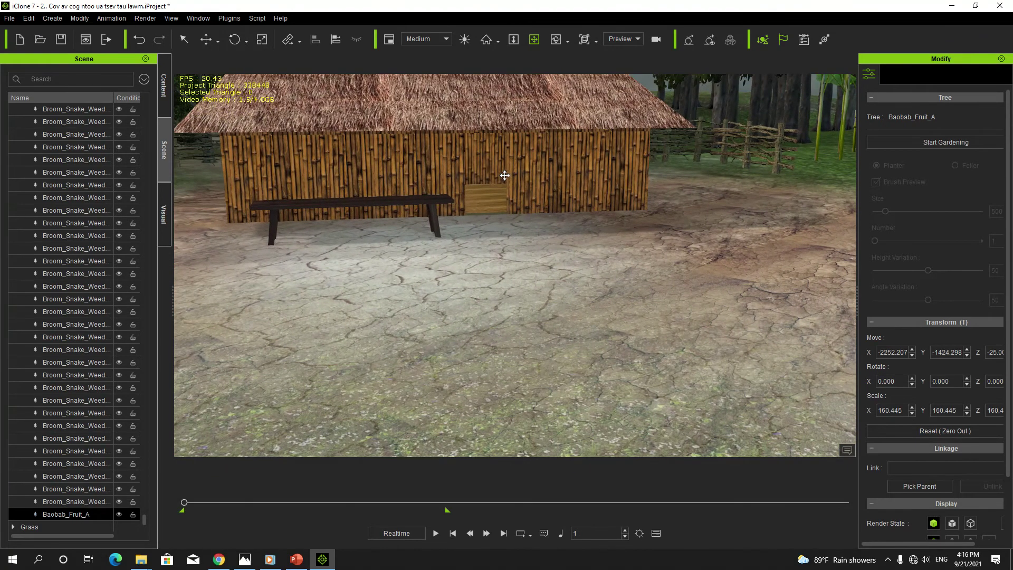
left_click(547, 128)
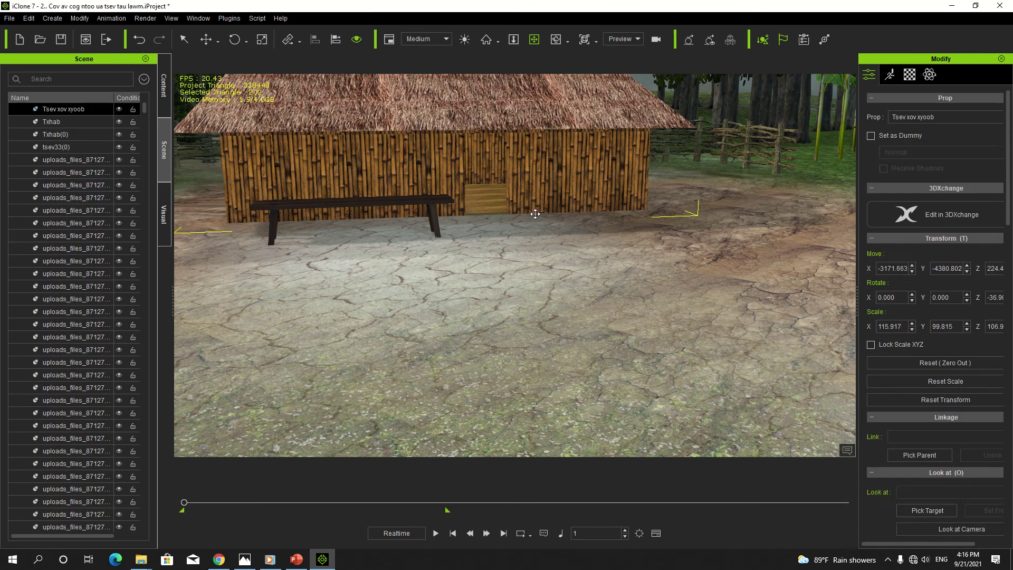
left_click_drag(528, 238, 529, 300)
left_click_drag(494, 257, 490, 217)
left_click(165, 108)
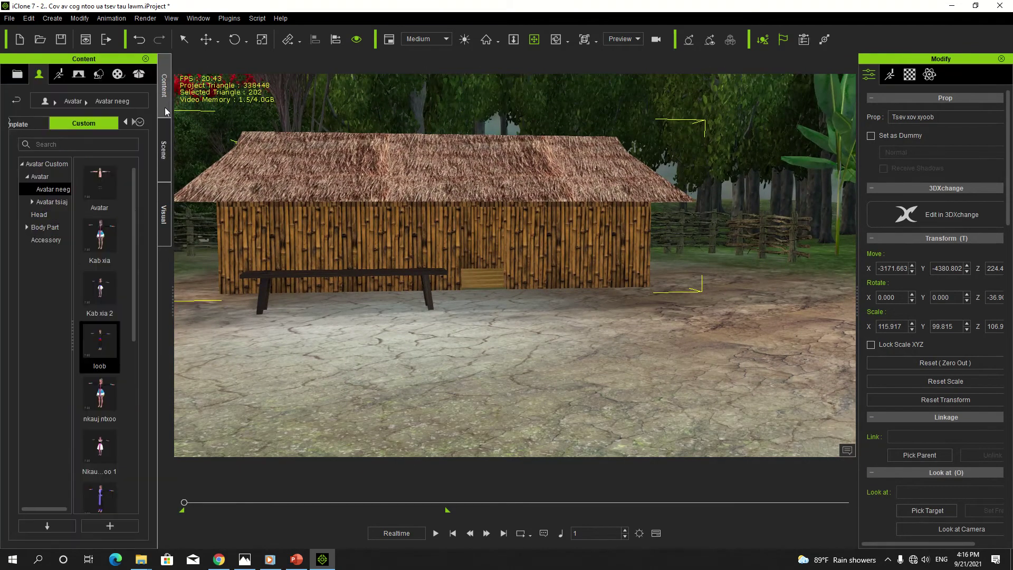
left_click_drag(100, 343, 483, 288)
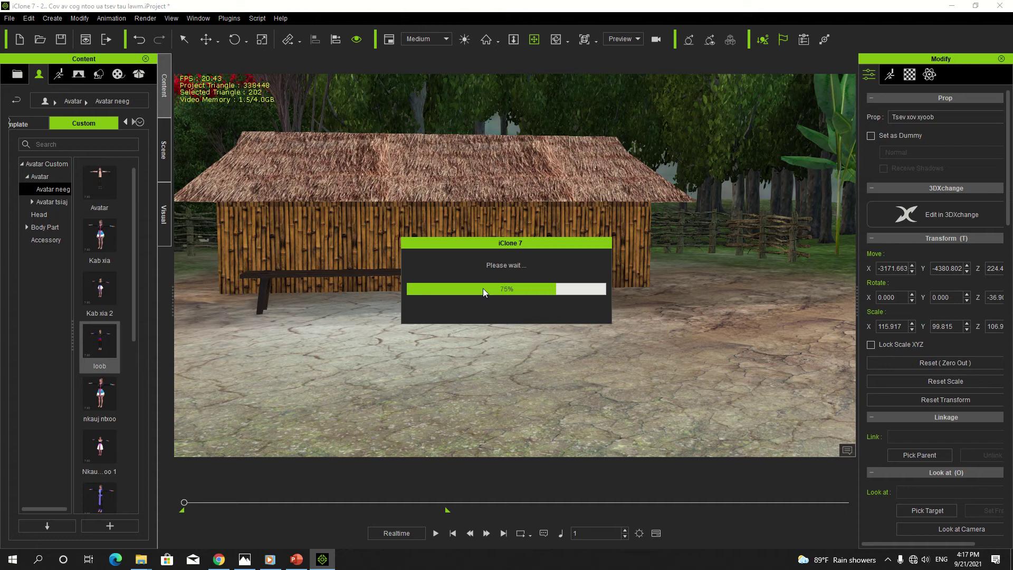
Step: Lower the bamboo house prop Tsev xov xyoob to a Z position of about 189.3 so its floor sits below the avatar's feet
scroll(483, 288, "up", 3)
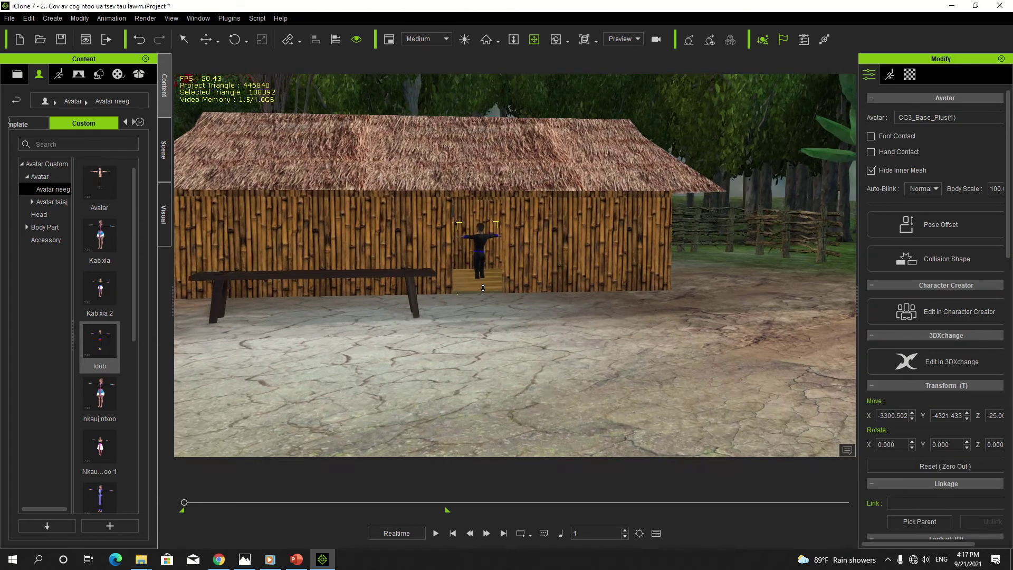
scroll(483, 288, "up", 5)
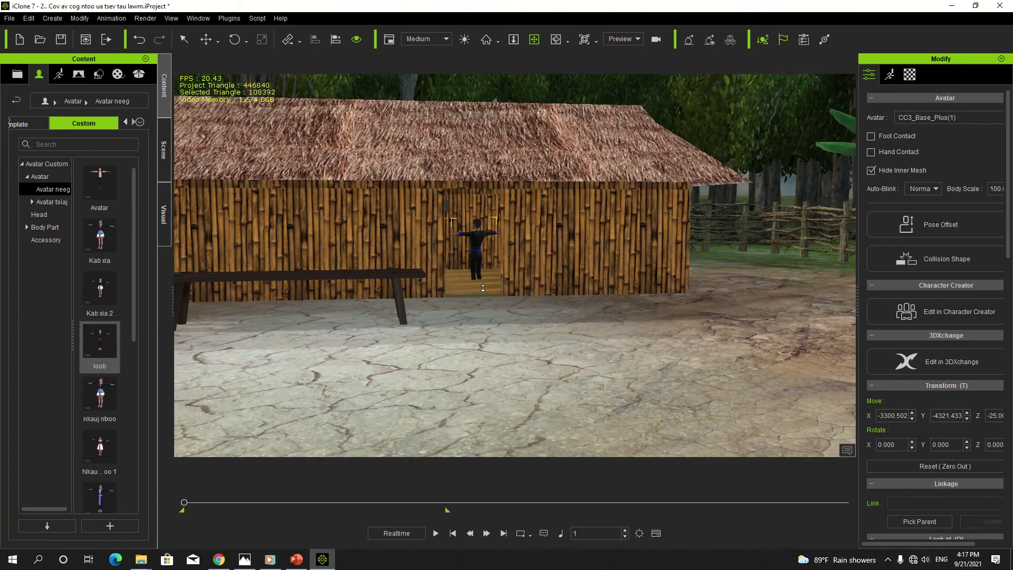
scroll(483, 288, "up", 3)
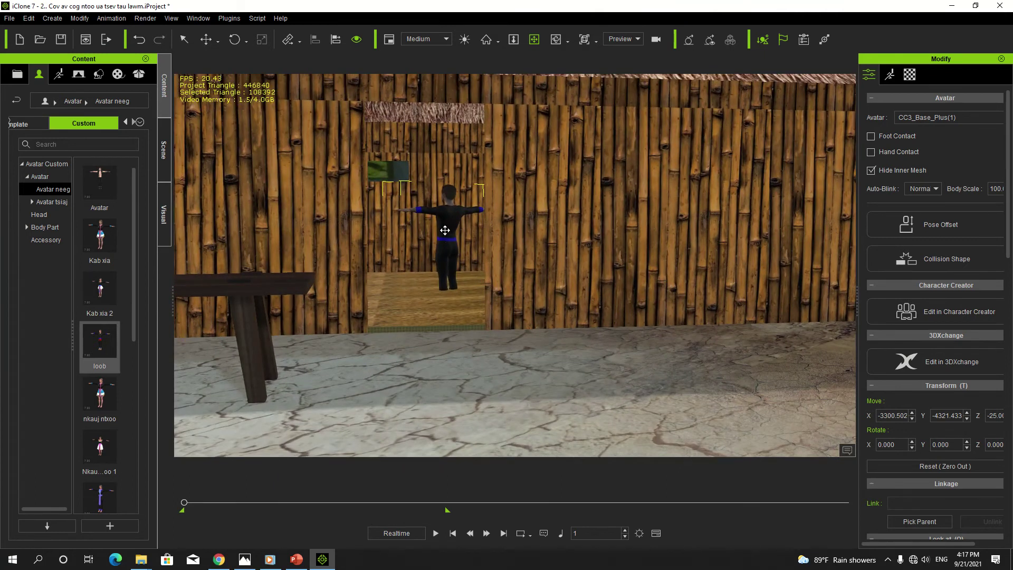
left_click(445, 230)
left_click(559, 219)
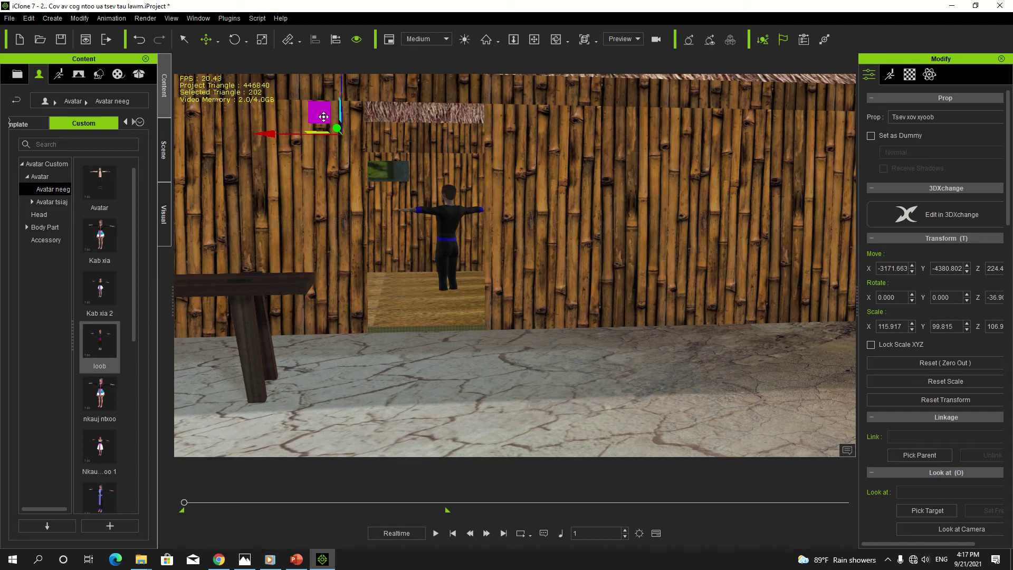
left_click_drag(341, 95, 358, 123)
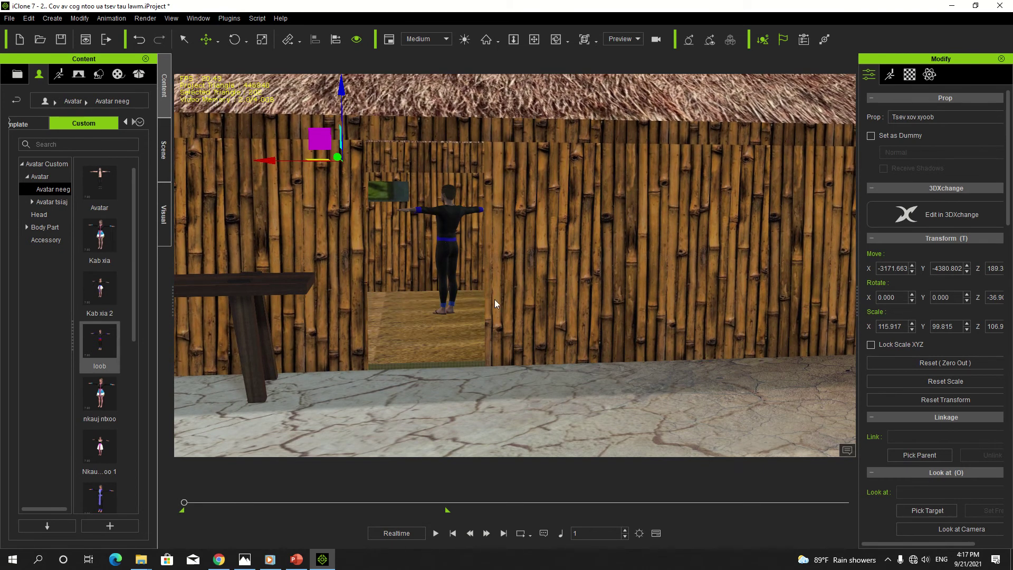
Step: Rotate the avatar in the doorway about 135.7 degrees around Z so it faces out into the yard
scroll(400, 198, "down", 2)
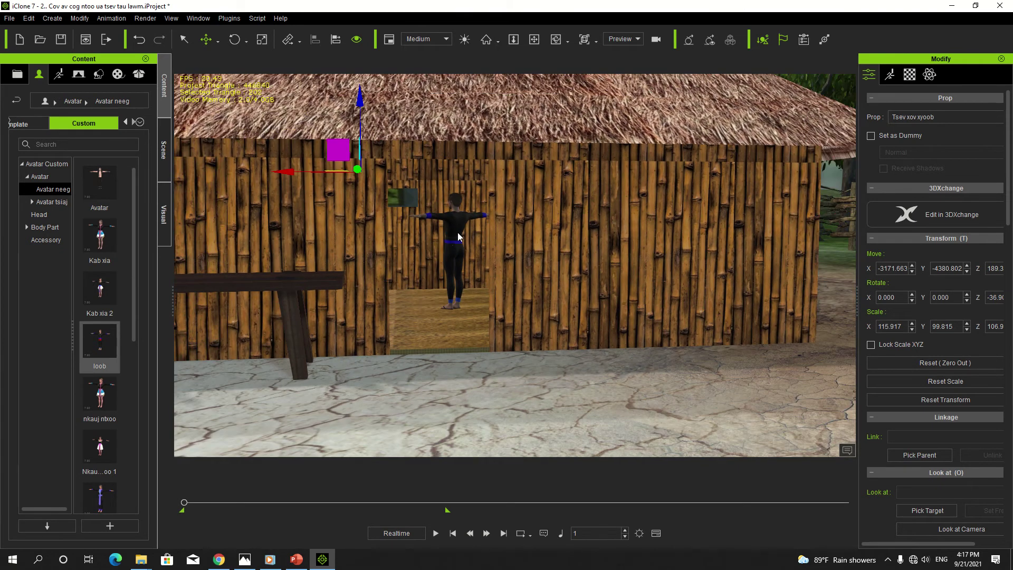
left_click(461, 237)
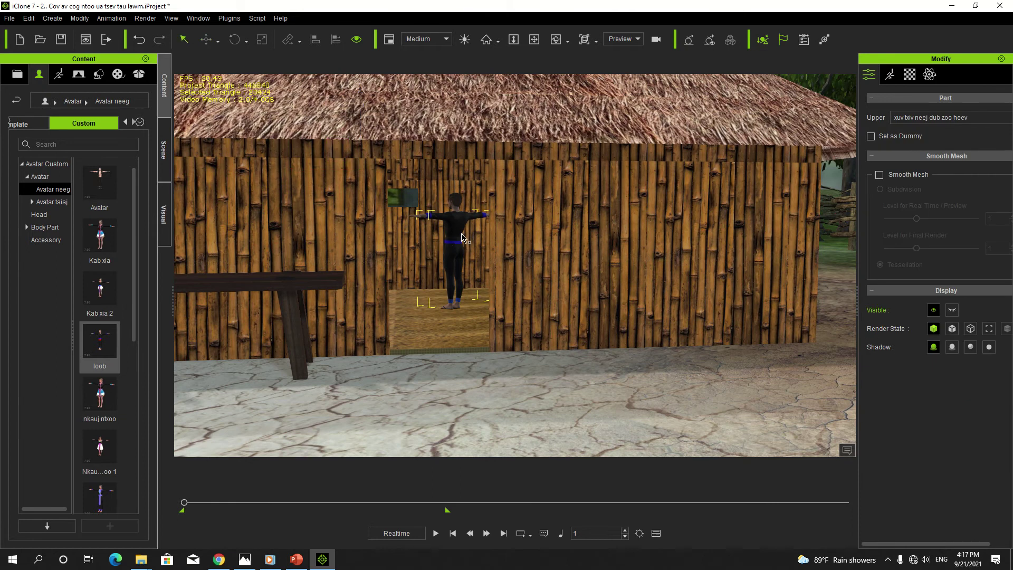
left_click(461, 237)
key("e")
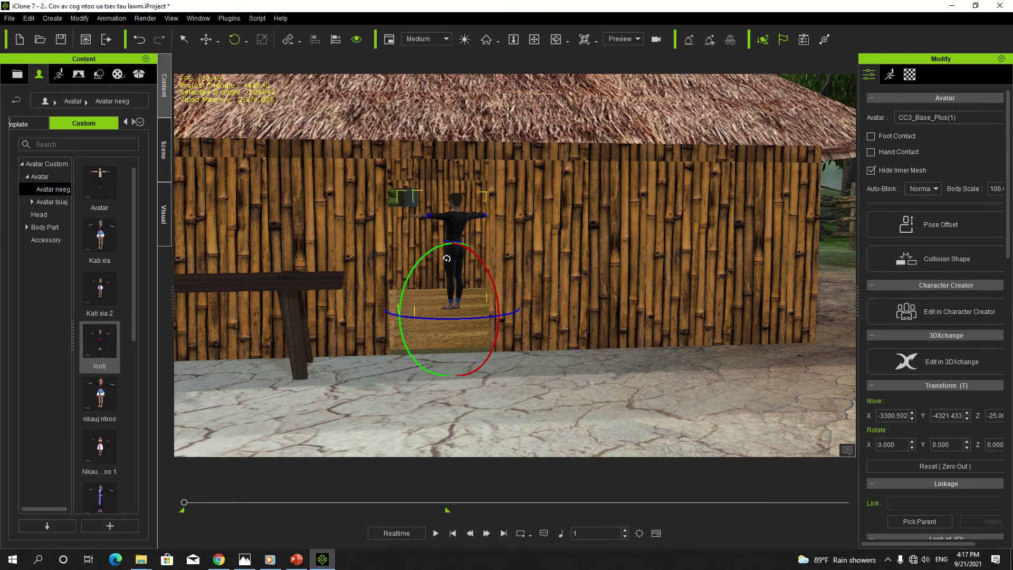
left_click_drag(432, 317, 473, 322)
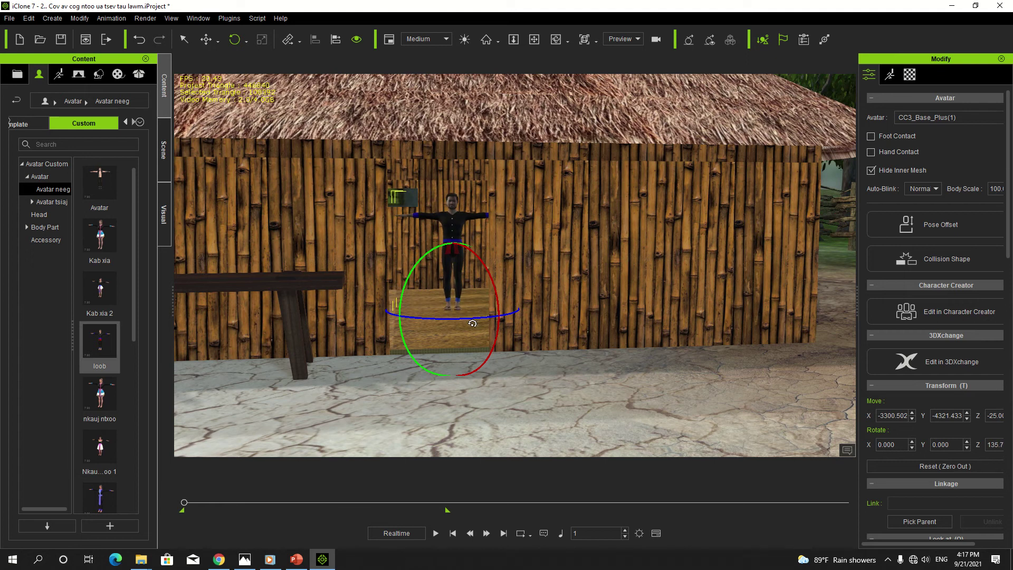
right_click_drag(475, 327, 530, 352)
left_click(574, 363)
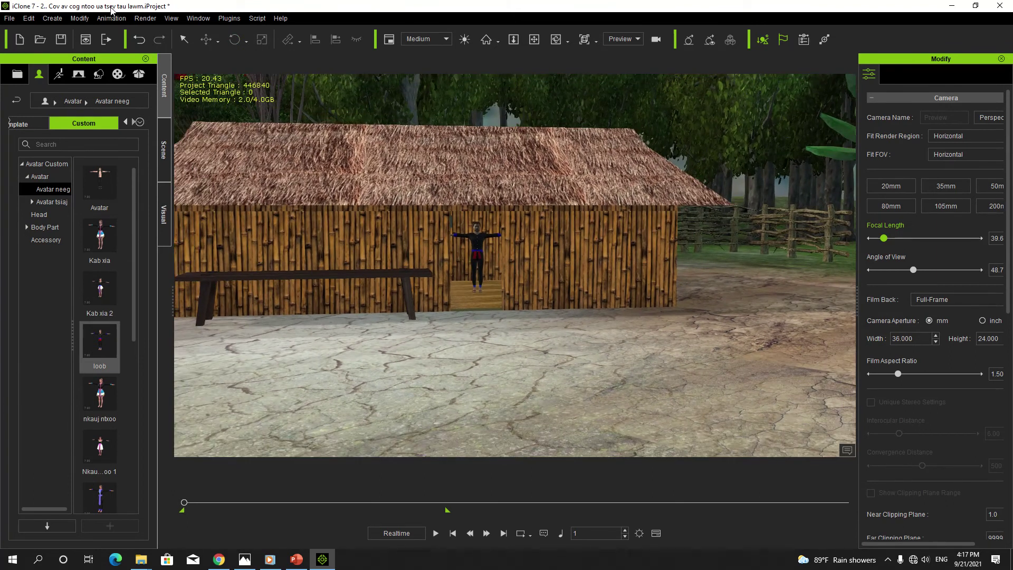
Step: Start a new path at the avatar's feet and add a second point just outside the doorway
left_click(55, 17)
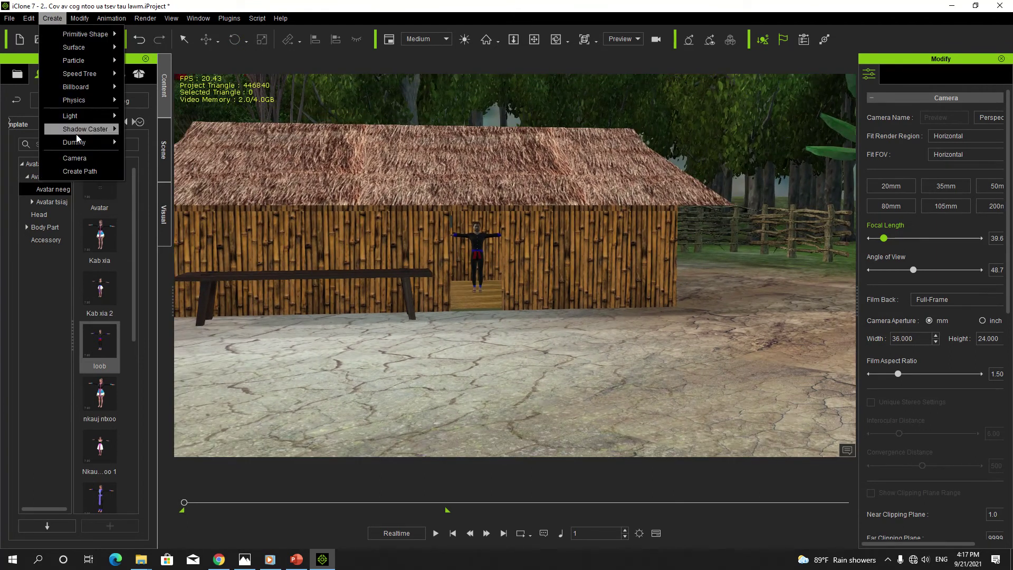
left_click(88, 169)
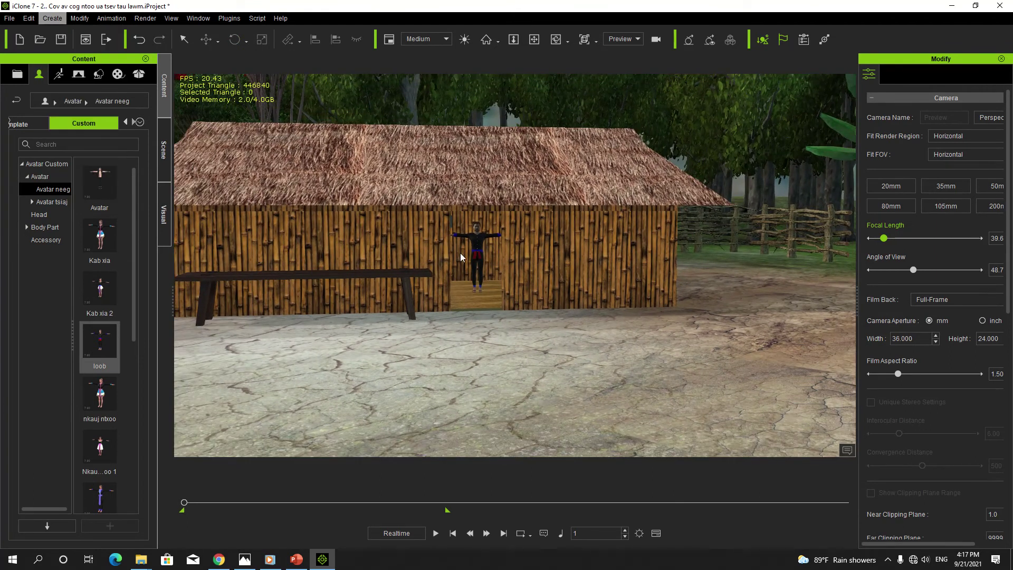
left_click(479, 293)
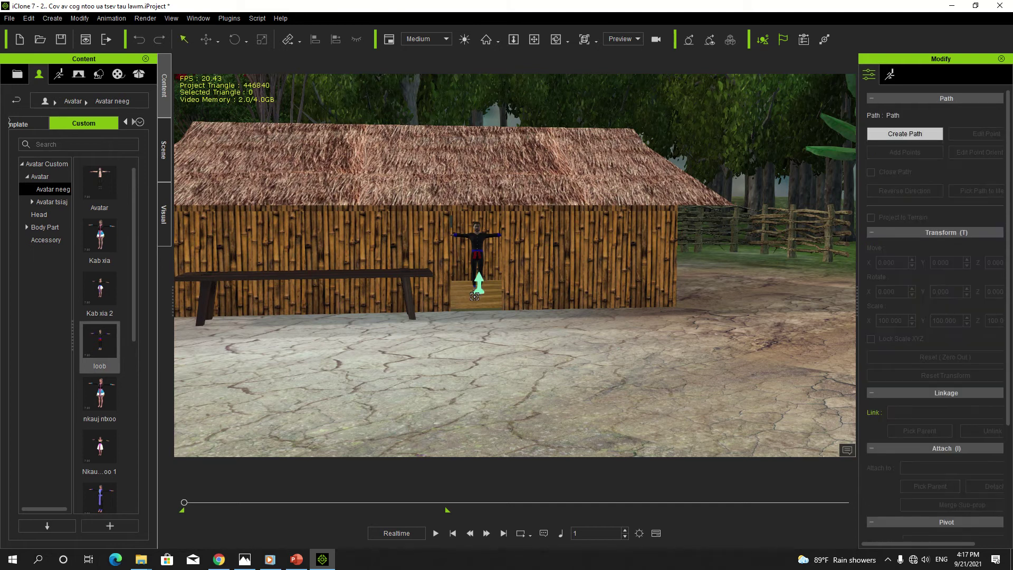
left_click(478, 293)
left_click(484, 312)
Step: Extend the path across the yard with four more points, curving past the picnic table toward the foreground, and finish it
scroll(518, 353, "down", 3)
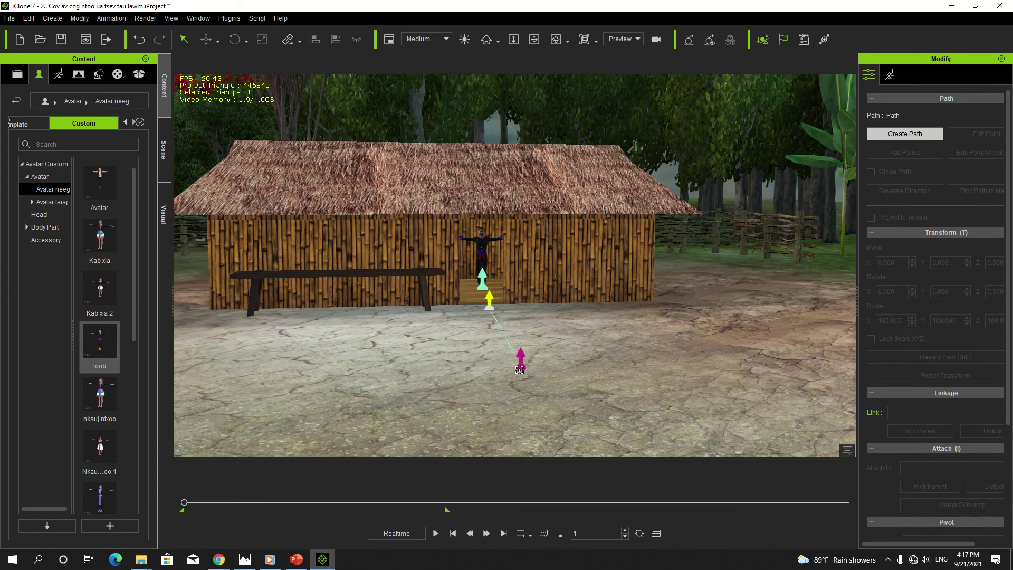
scroll(519, 370, "down", 5)
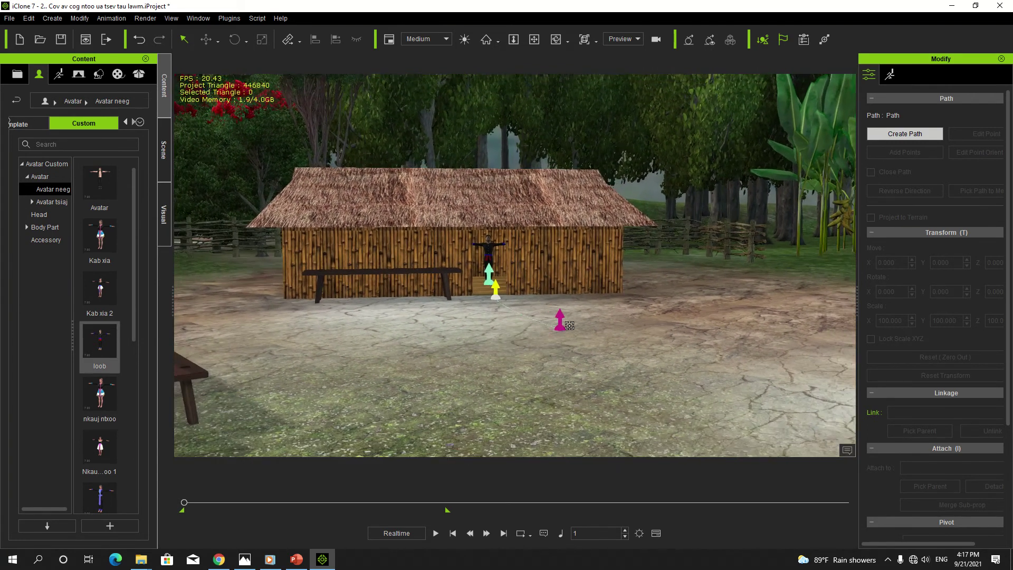
scroll(569, 326, "down", 3)
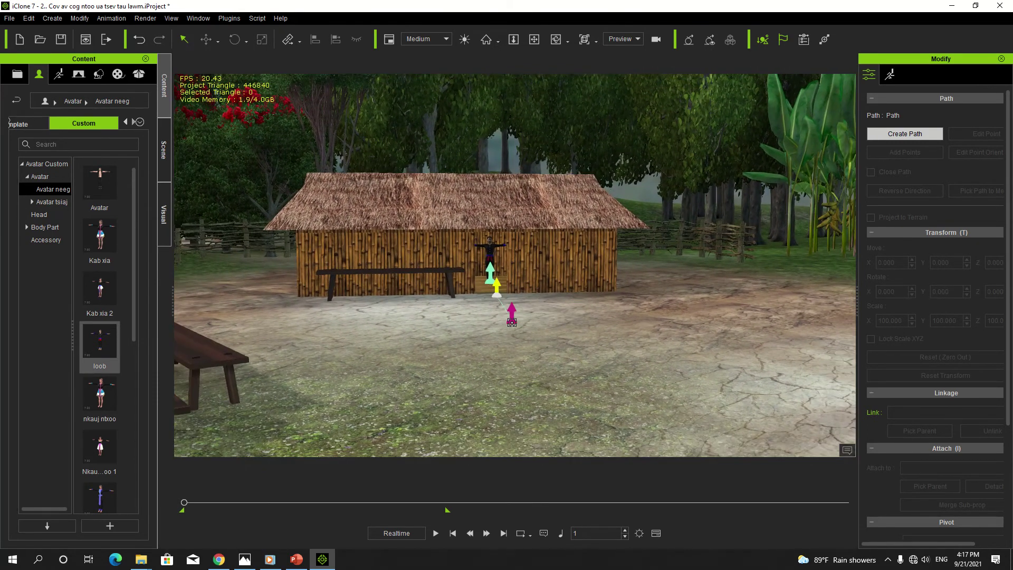
left_click(512, 321)
scroll(556, 383, "down", 2)
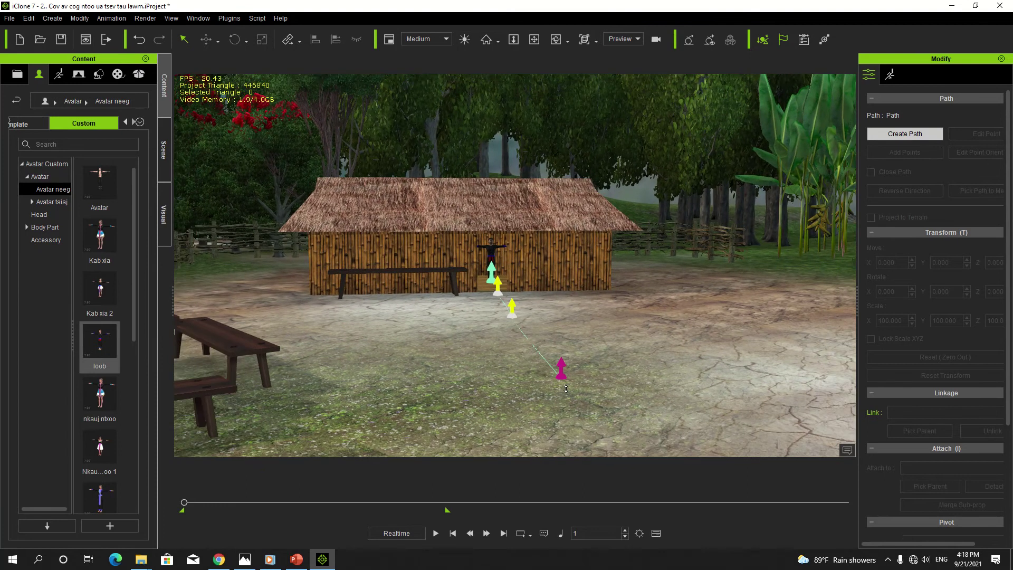
scroll(566, 389, "down", 4)
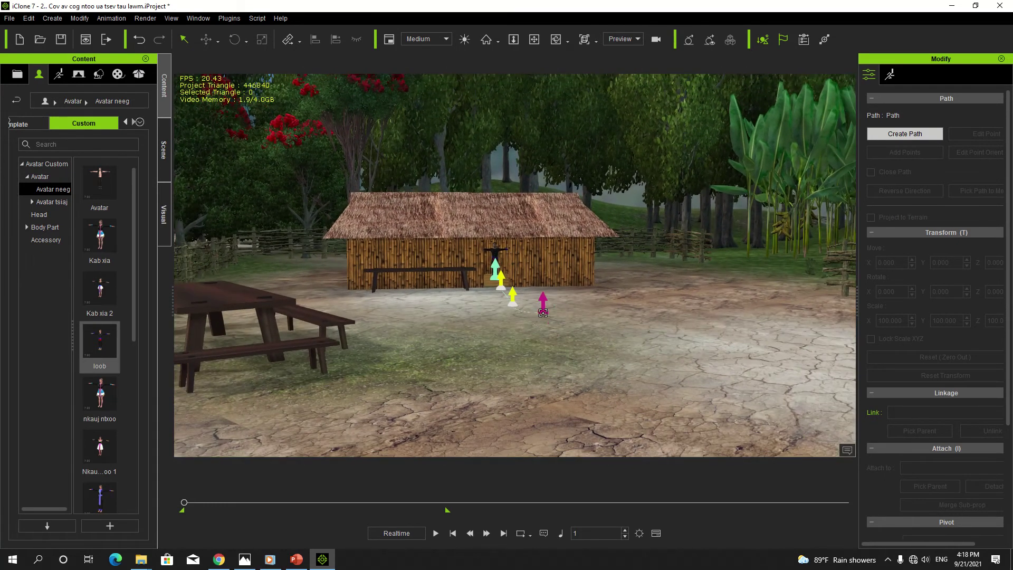
left_click(540, 331)
left_click(506, 385)
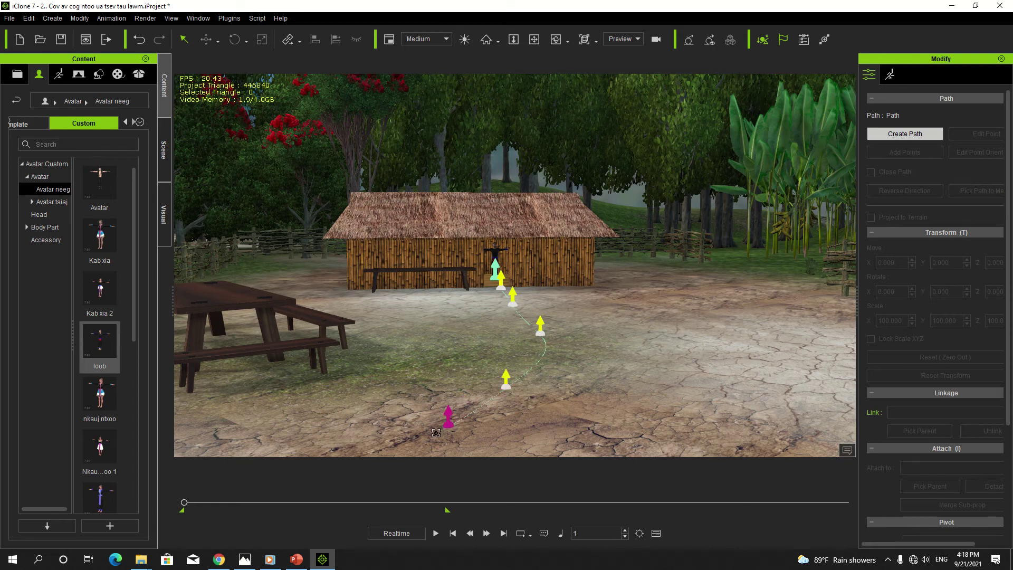
right_click(398, 451)
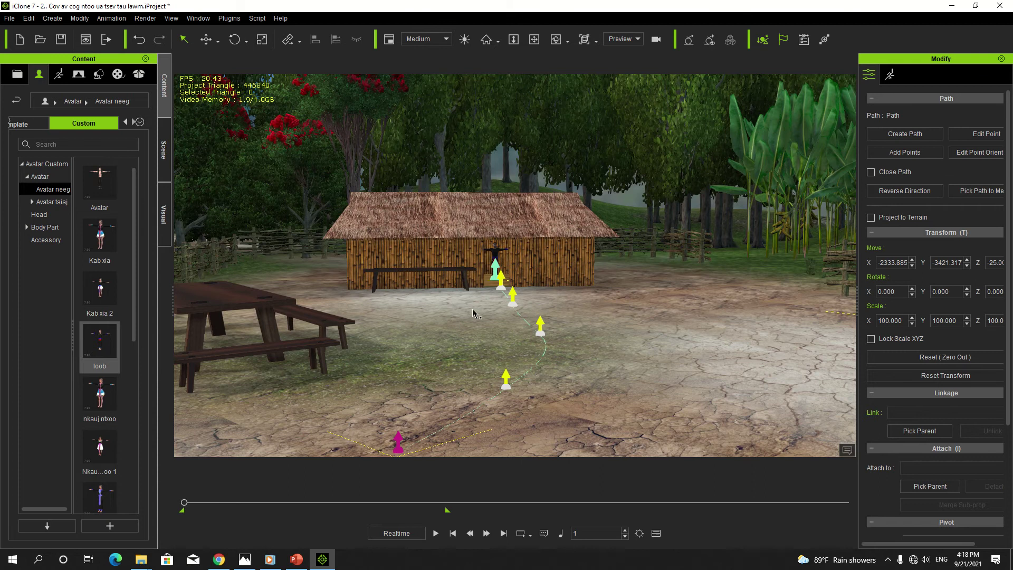
mouse_move(482, 262)
right_mouse_down()
mouse_move(482, 223)
mouse_move(490, 258)
mouse_move(481, 261)
right_mouse_up()
left_click(476, 257)
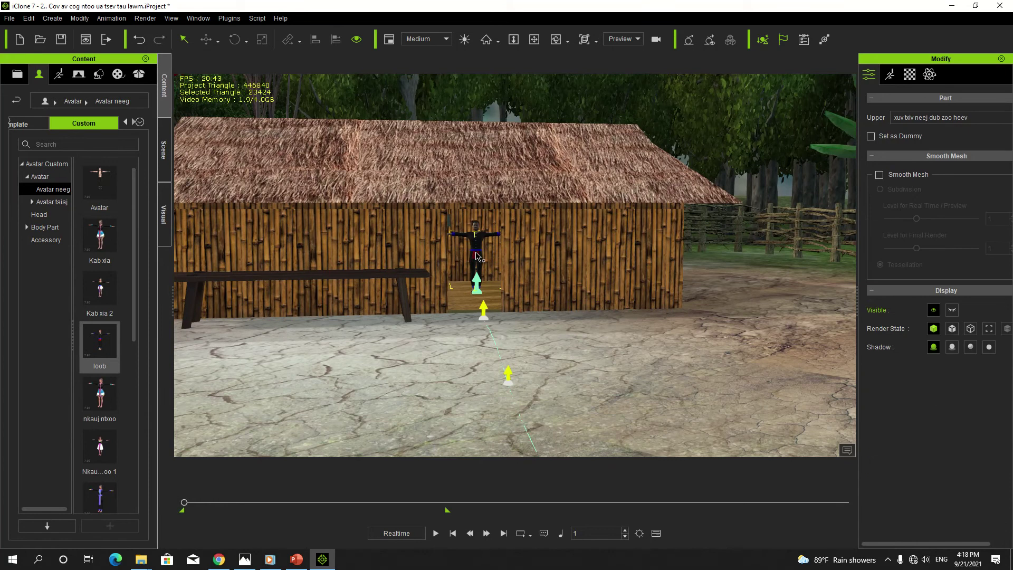
right_click(475, 255)
left_click(475, 255)
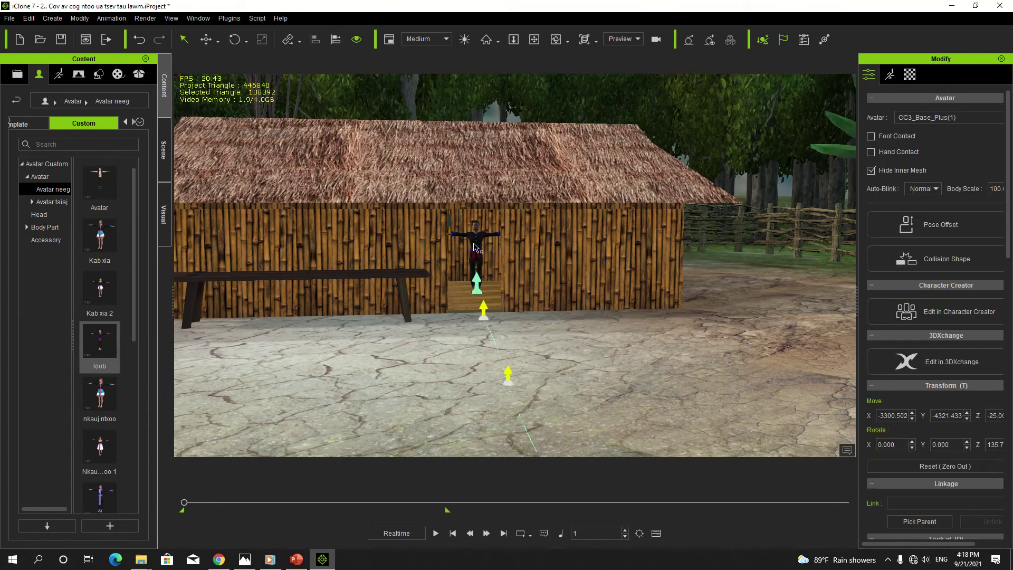
left_click(474, 247)
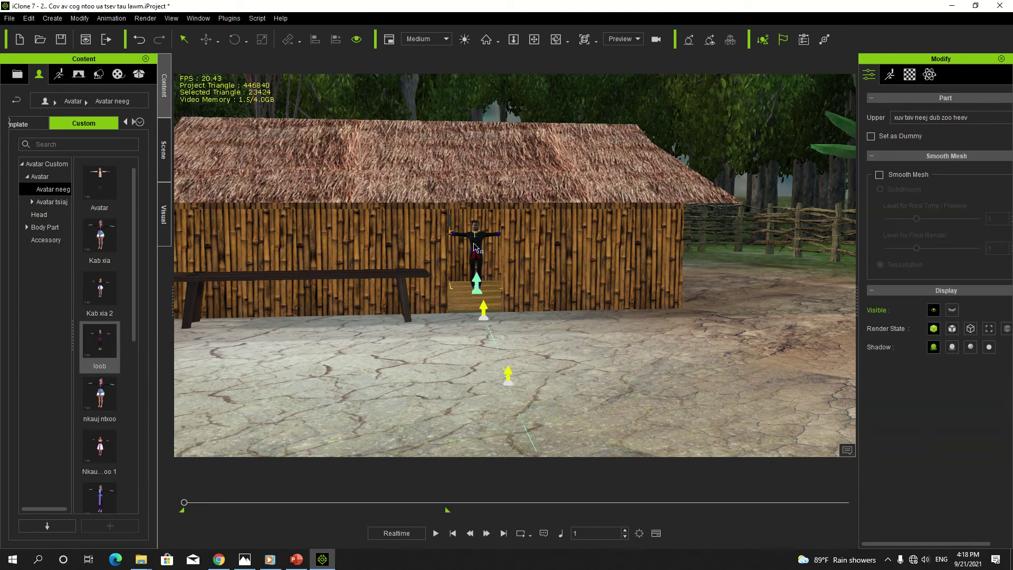
right_click(473, 246)
left_click(469, 241)
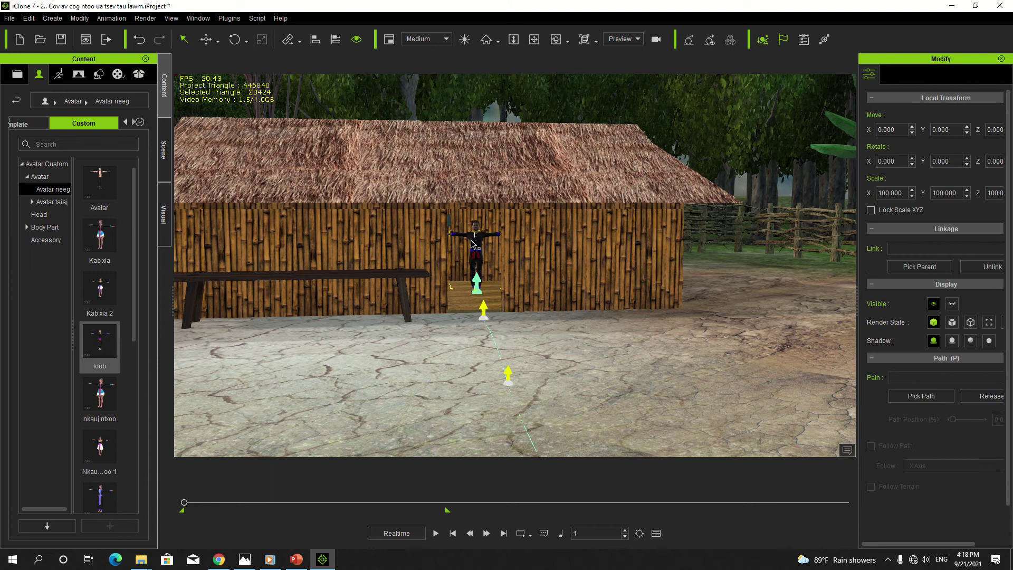
scroll(464, 245, "up", 5)
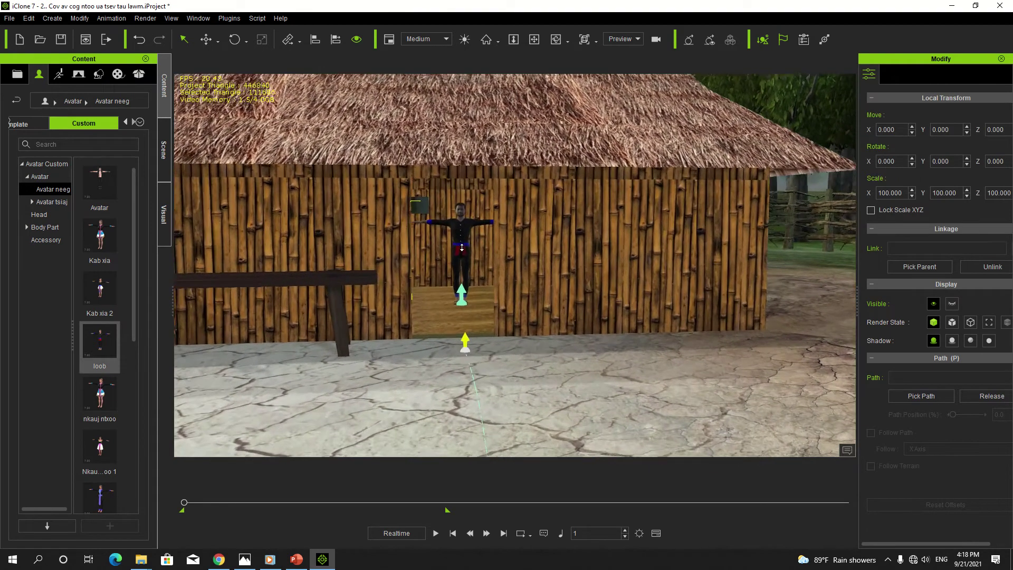
scroll(462, 247, "up", 2)
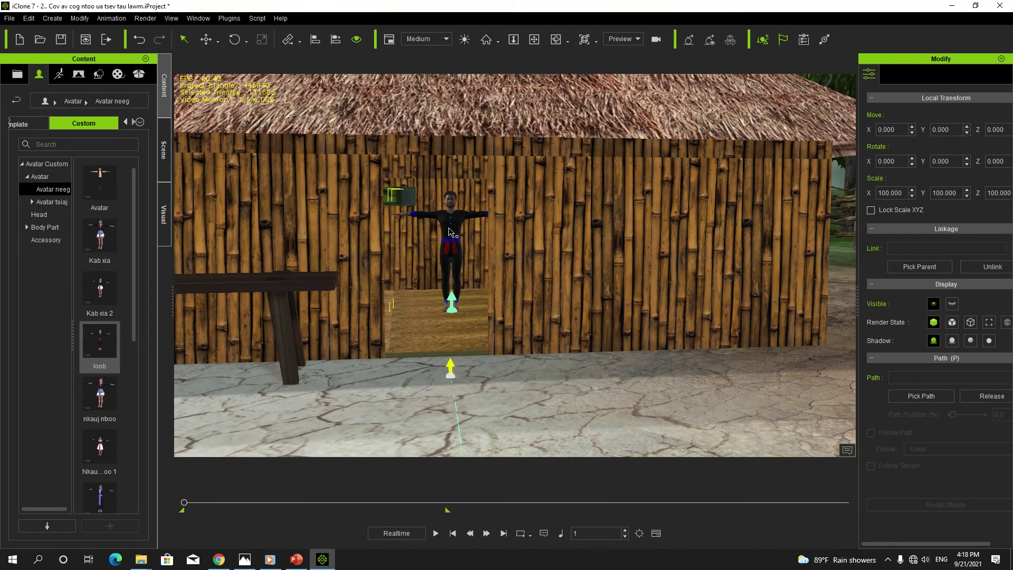
right_click(449, 231)
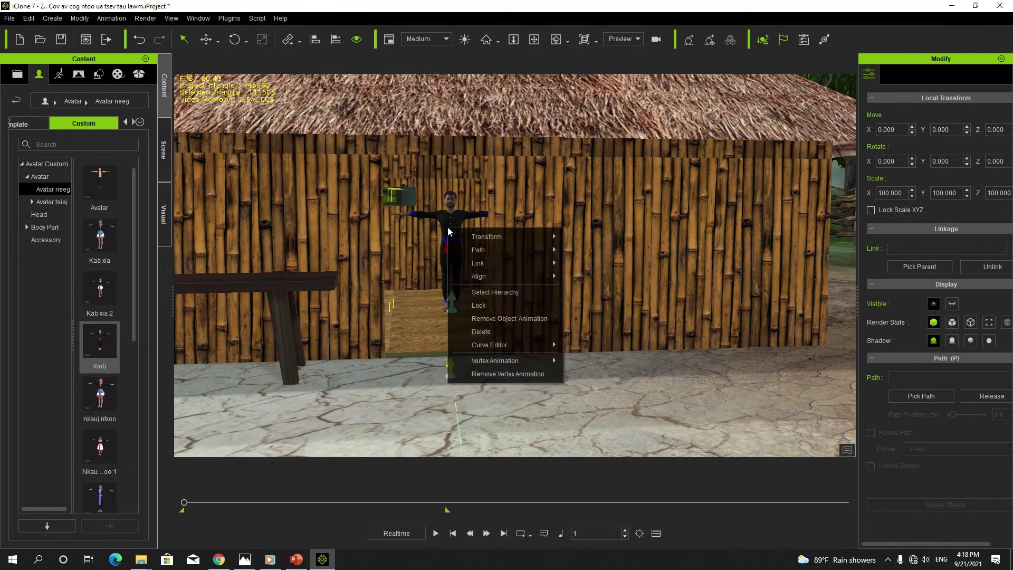
mouse_move(492, 249)
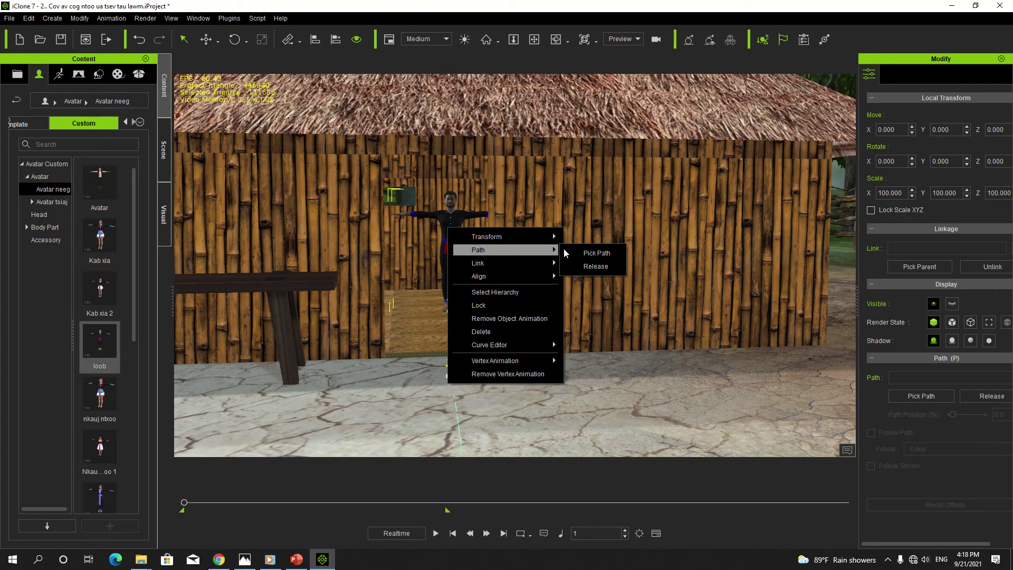
left_click(595, 252)
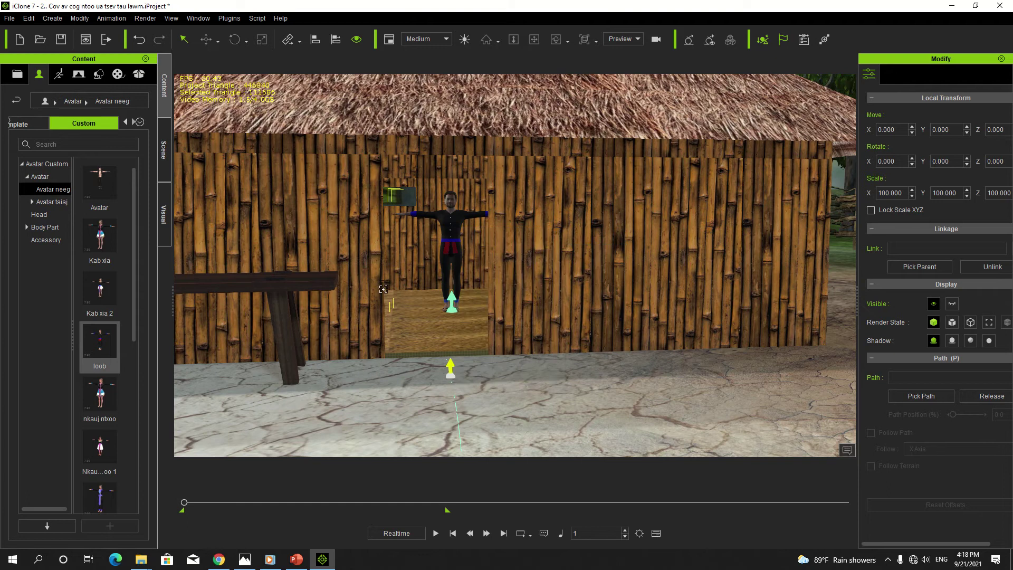
left_click(452, 309)
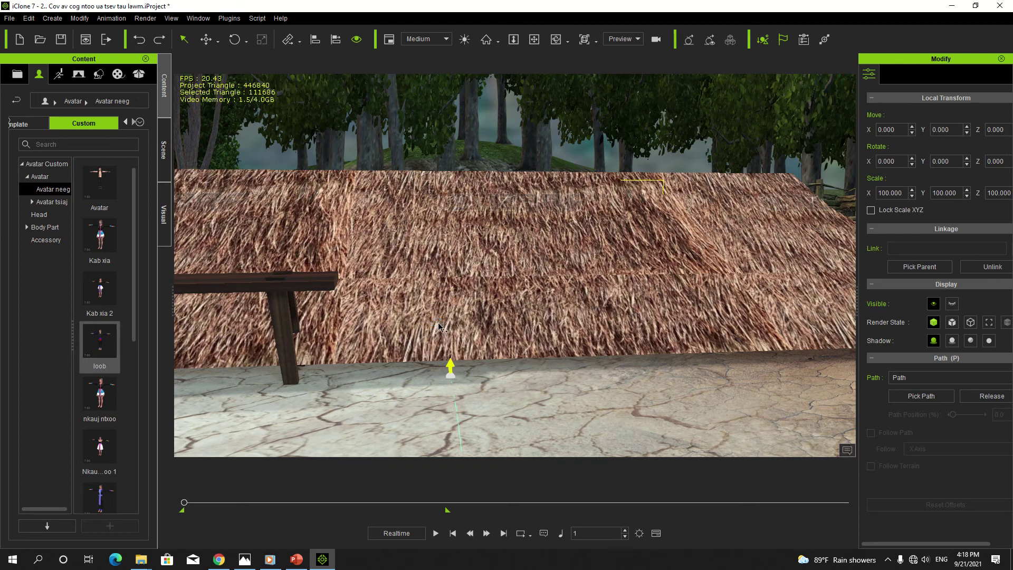
key("ctrl+z")
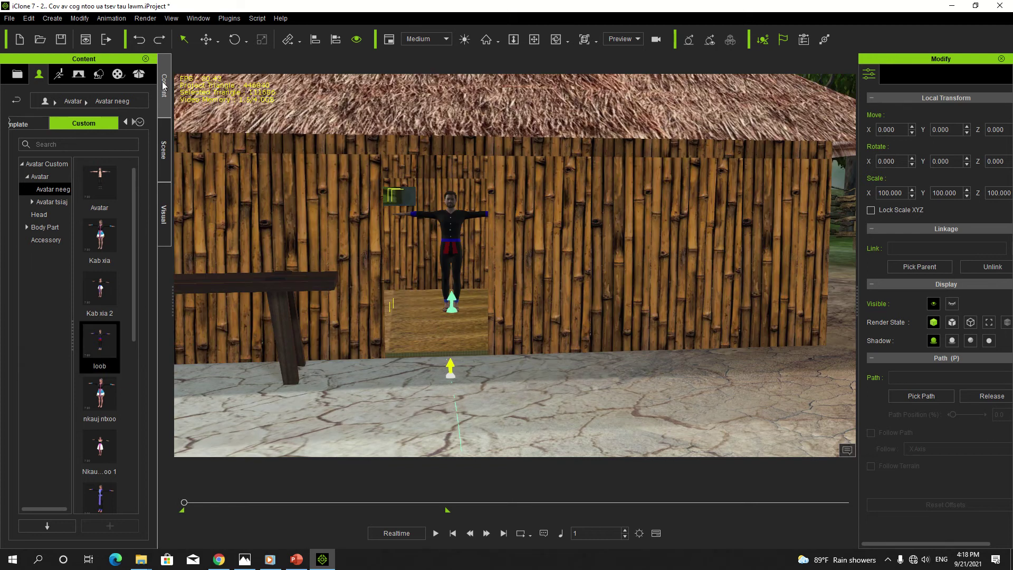
Step: Select the whole avatar CC3_Base_Plus(1) in the scene list and attach it to the path at its feet
left_click(164, 150)
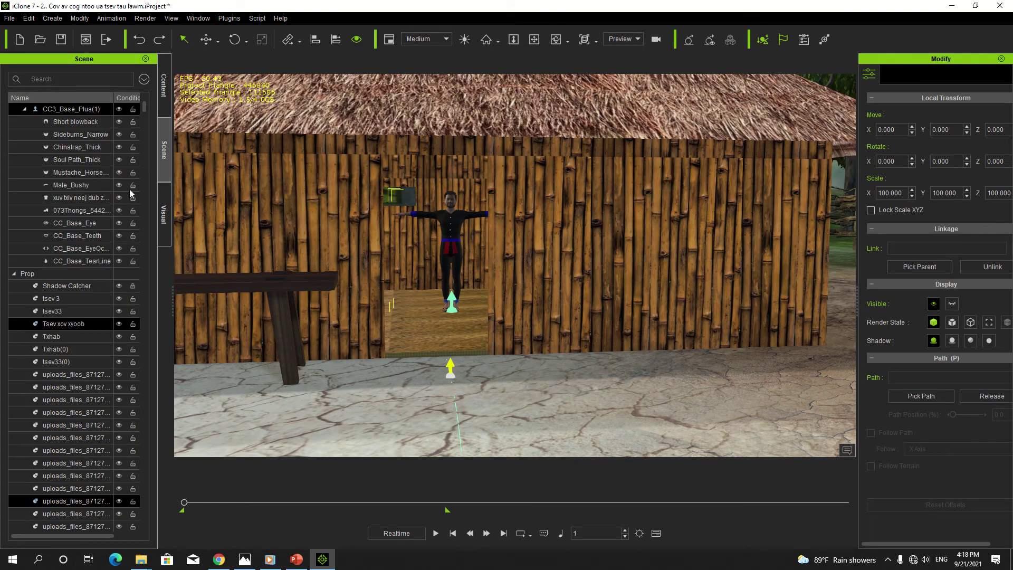
left_click(64, 109)
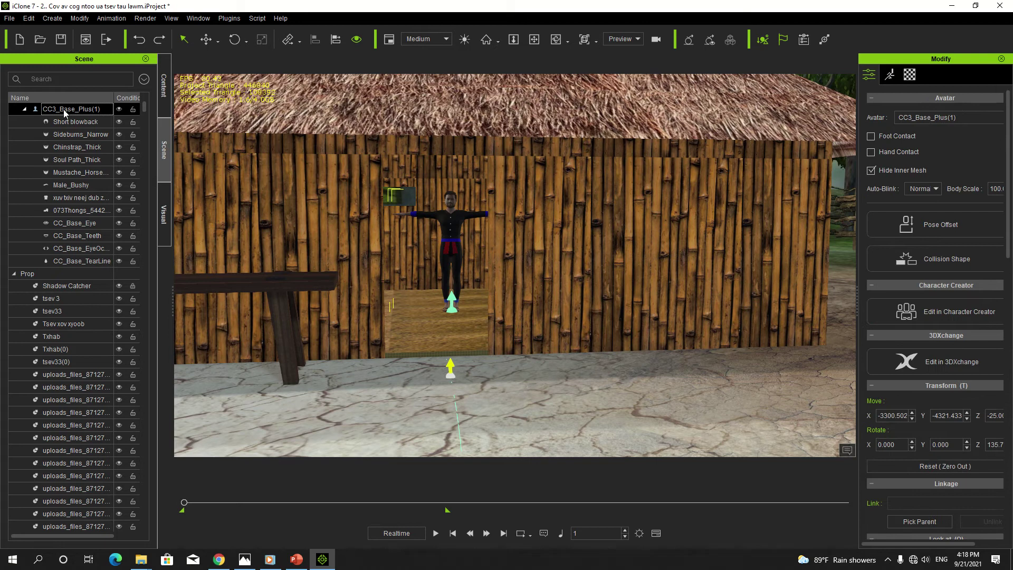
left_click(73, 123)
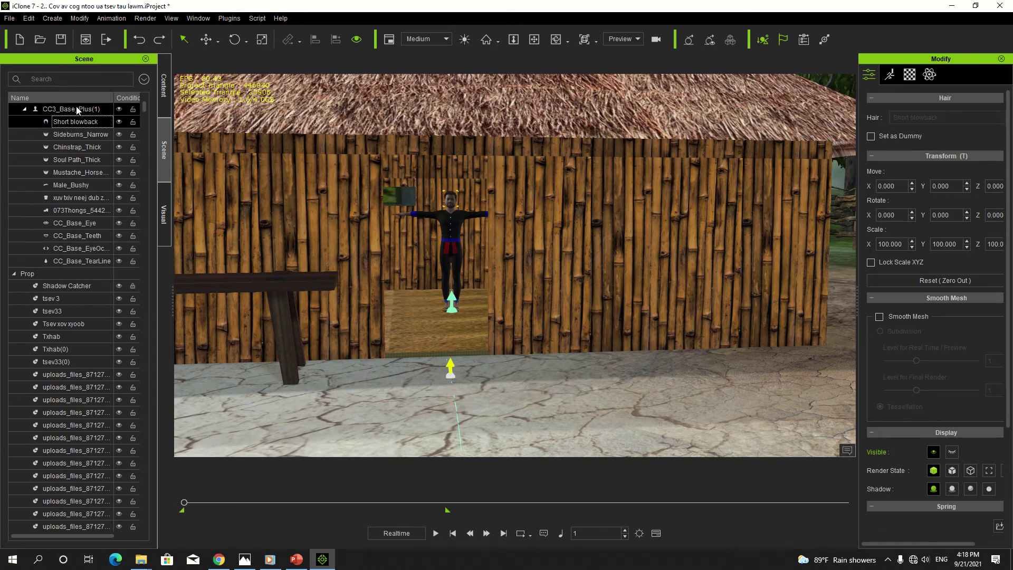
left_click(74, 109)
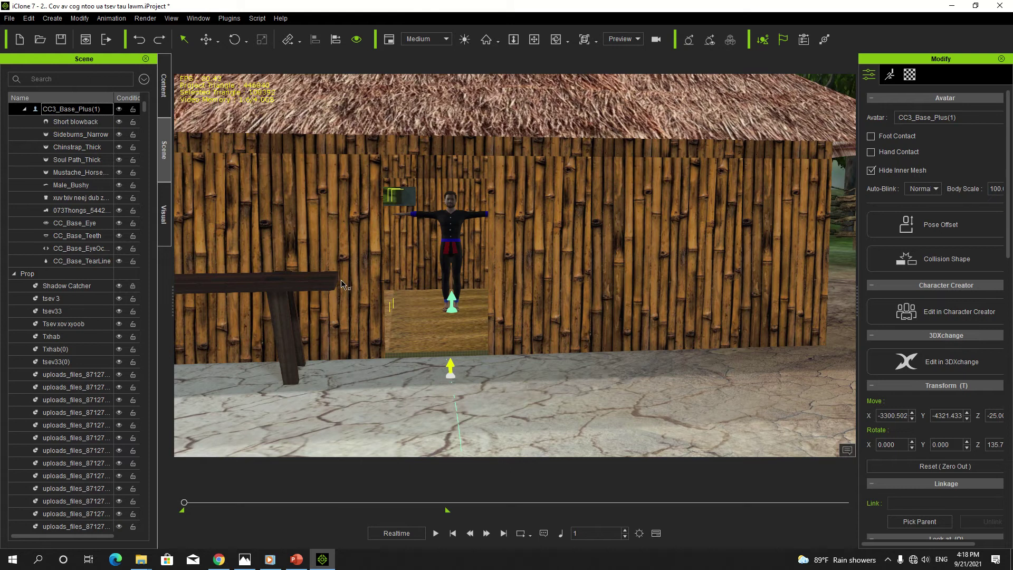
right_click(443, 239)
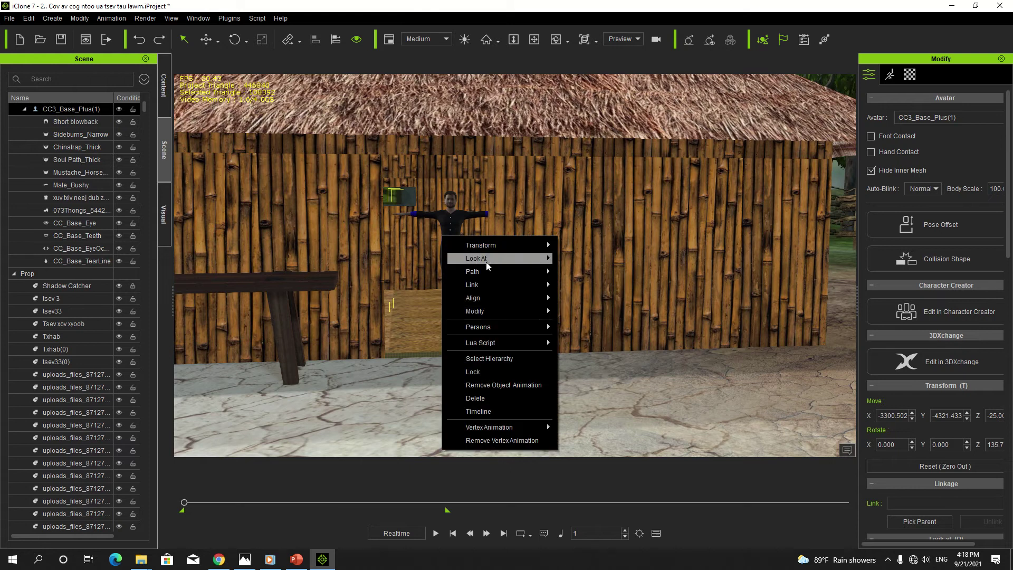
mouse_move(545, 270)
left_click(580, 275)
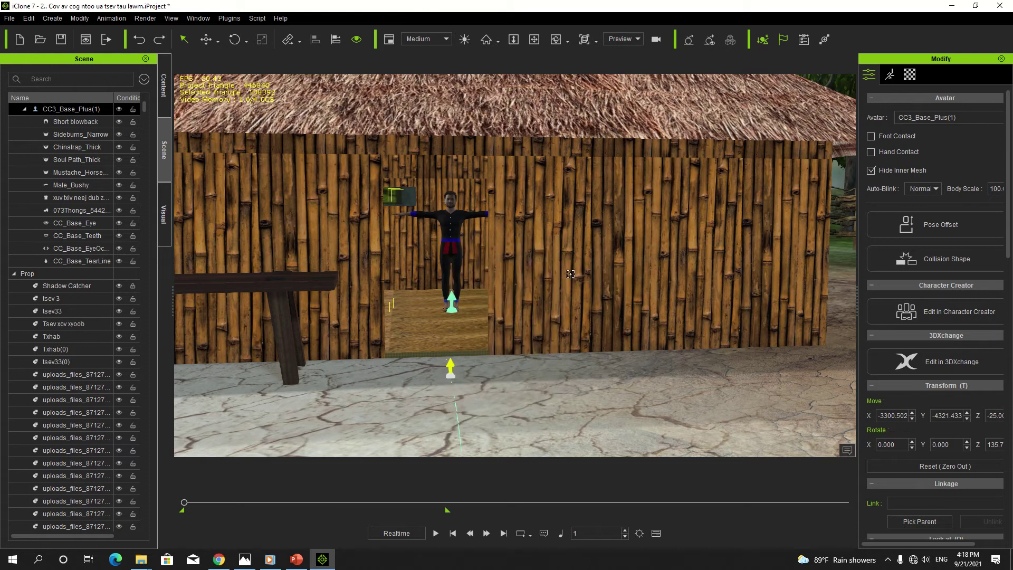
left_click(458, 310)
Step: Show the timeline, go to frame 800 and set the avatar's path position to the far end of the path
scroll(446, 316, "down", 10)
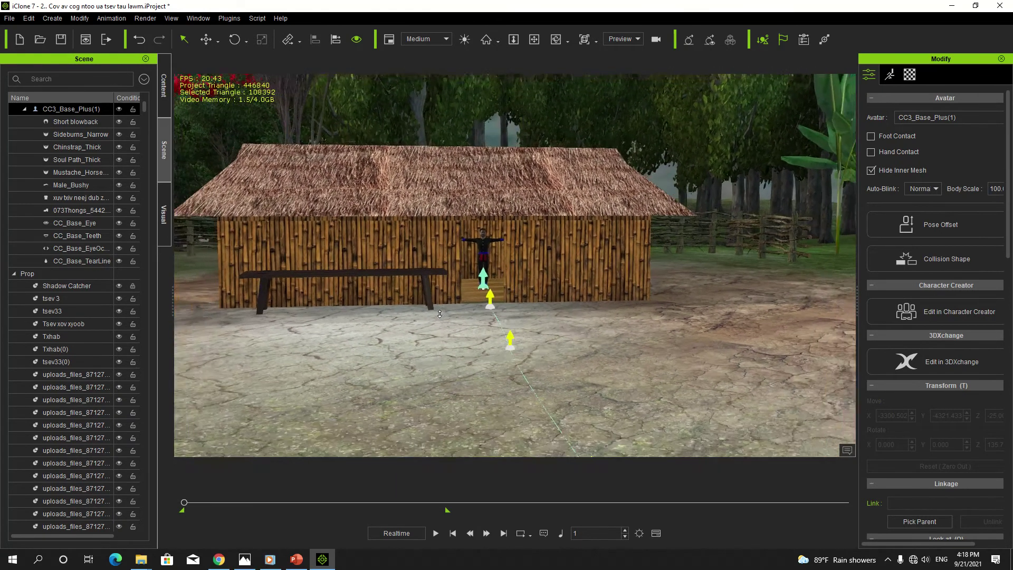
scroll(440, 314, "down", 5)
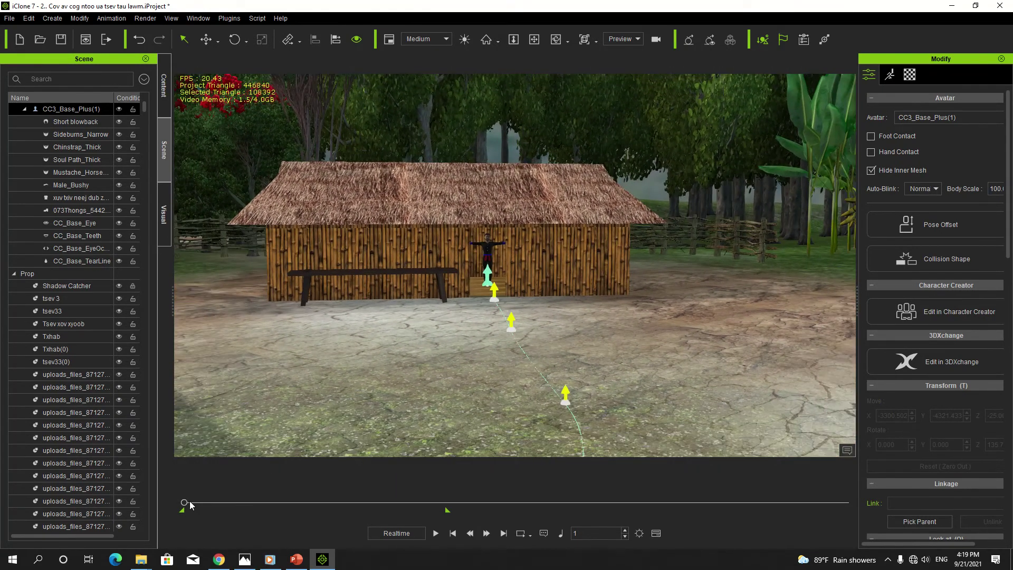
left_click(656, 532)
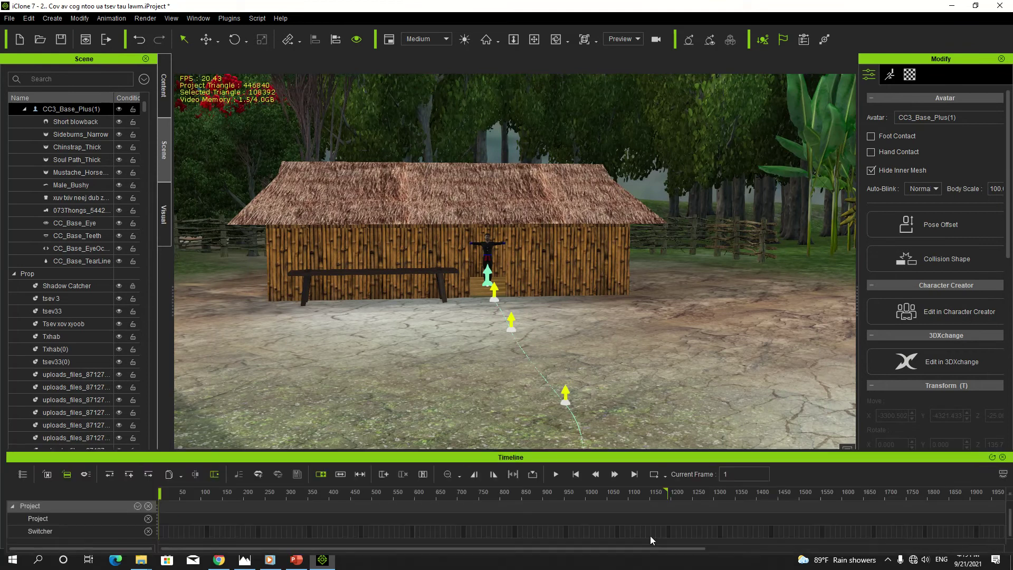
left_click(727, 473)
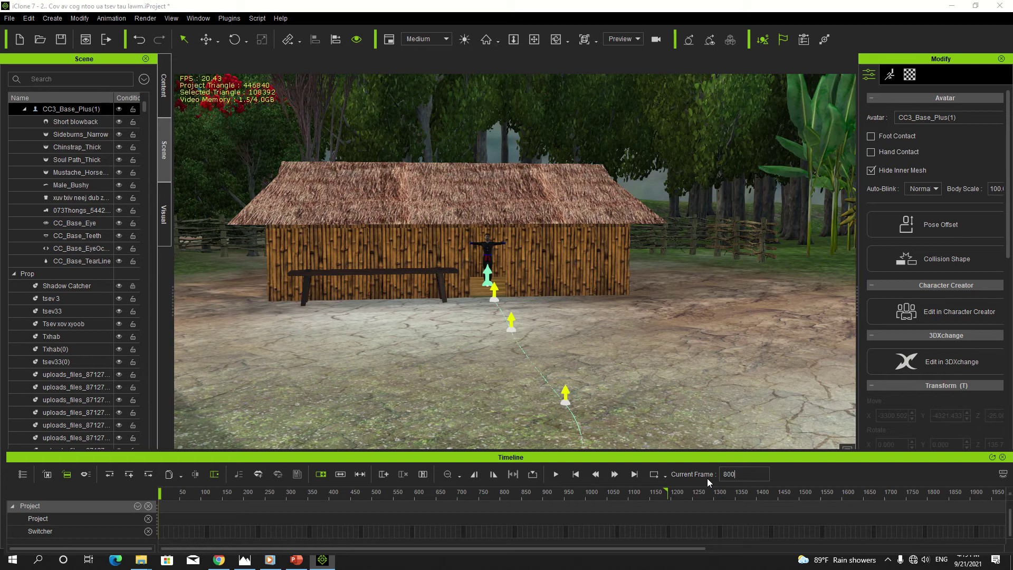
key("Return")
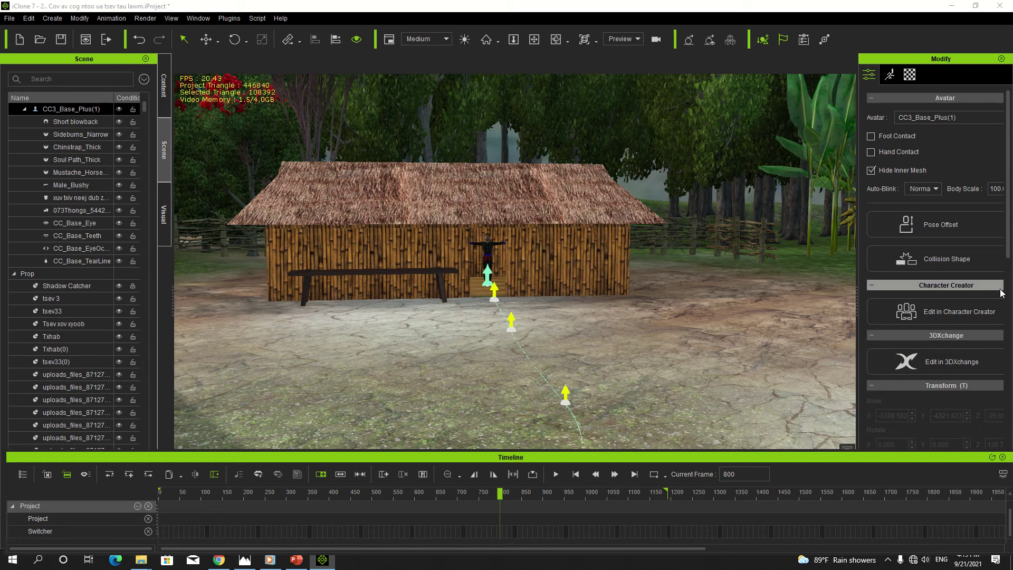
scroll(985, 288, "down", 15)
scroll(970, 290, "down", 4)
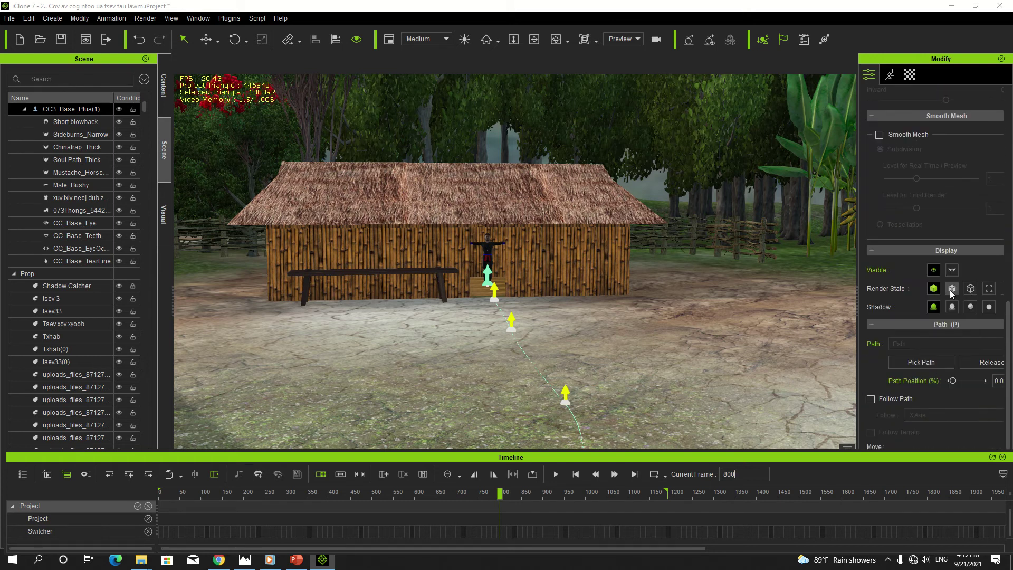
left_click_drag(970, 320, 981, 318)
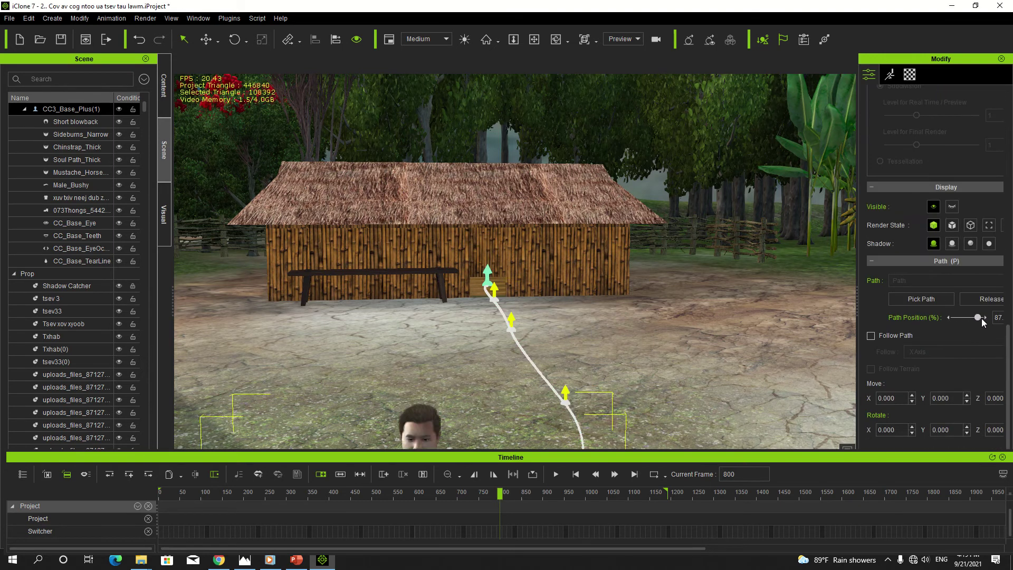
Step: Return to the first frame, enable Follow Path for the avatar and set its follow direction to -Y Axis
left_click(575, 473)
left_click(870, 335)
left_click(936, 351)
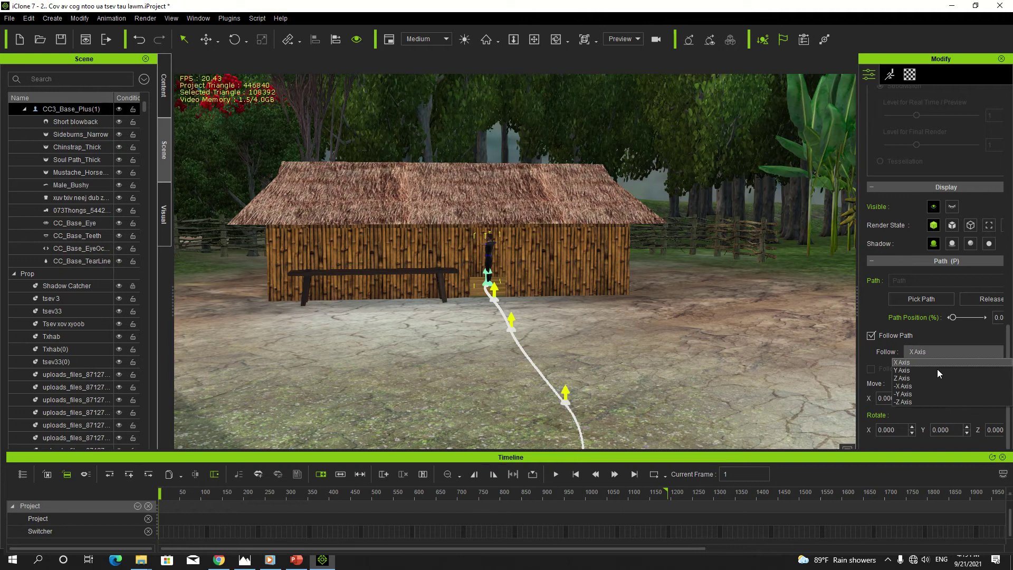
left_click(930, 393)
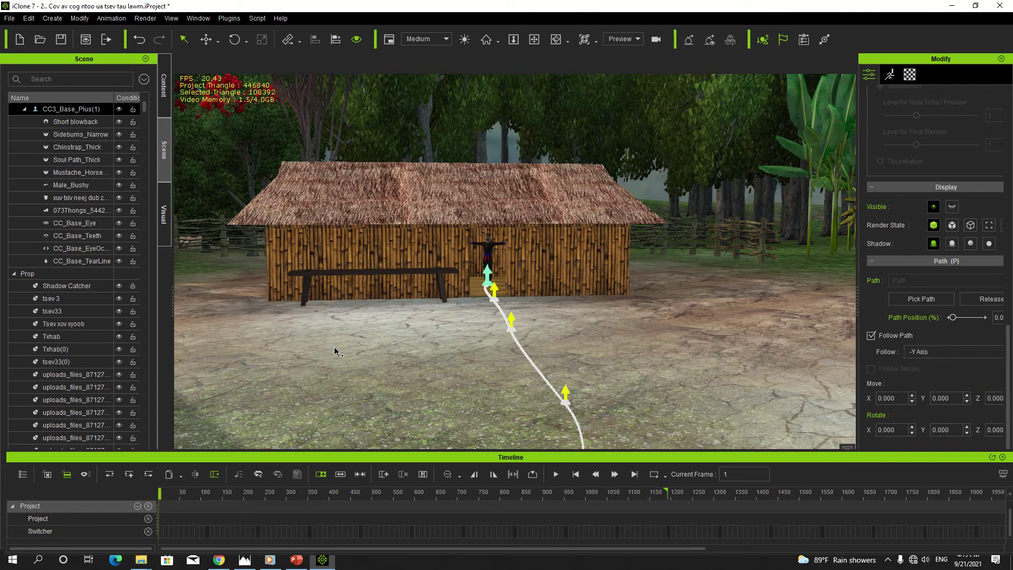
Step: Open Motion Puppet for the whole avatar and choose the third male walking motion in the Move category
left_click(488, 253)
left_click(890, 79)
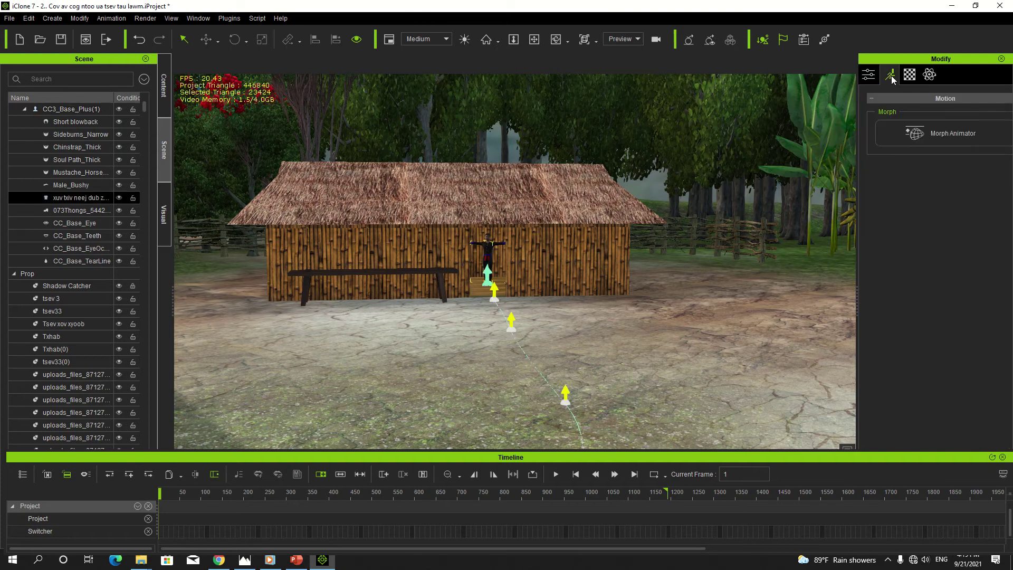
left_click(496, 256)
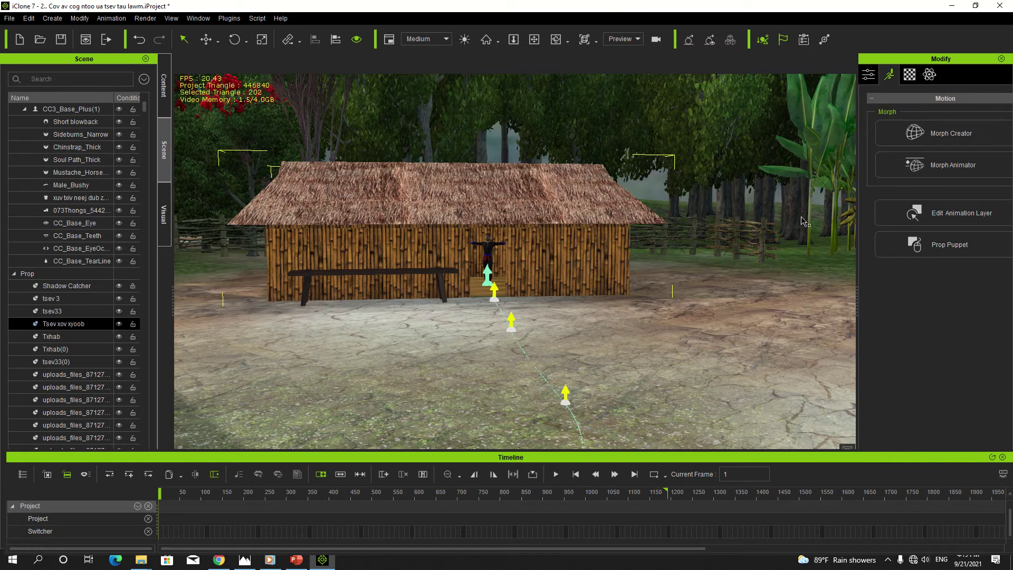
left_click(485, 247)
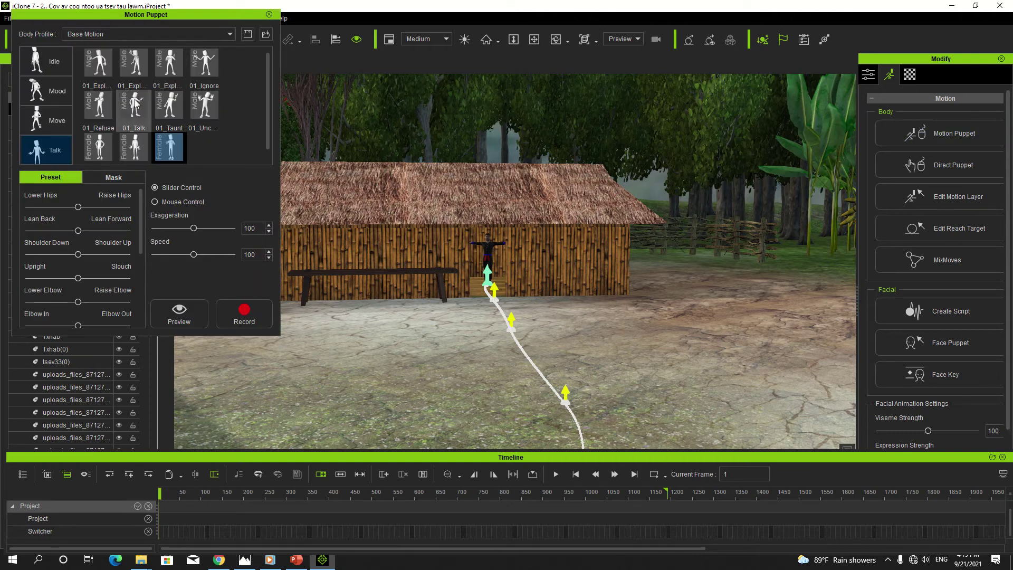
left_click(50, 115)
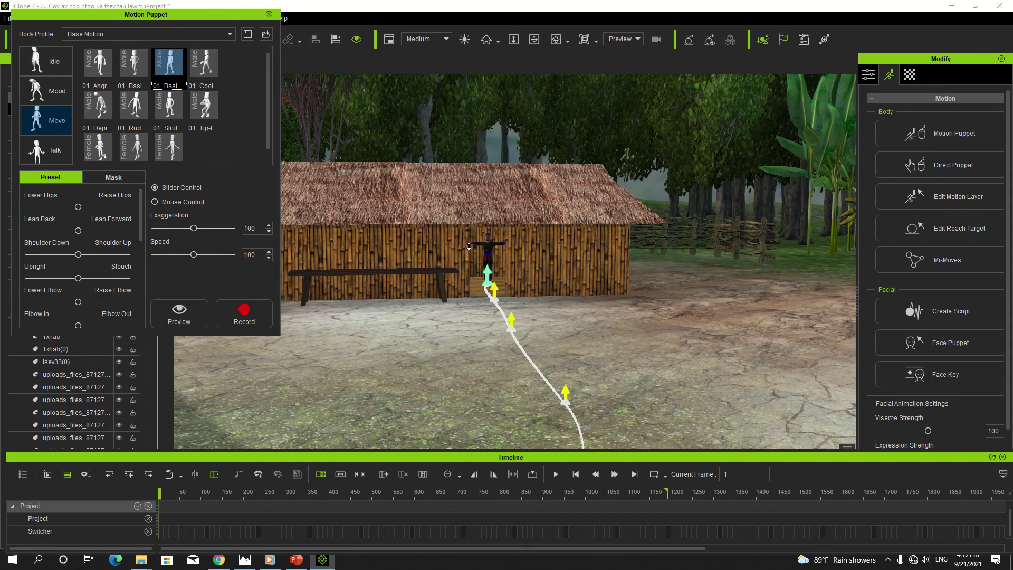
Step: Record the walking motion along the path, stopping at about frame 790, and raise the timeline slightly
scroll(468, 246, "down", 8)
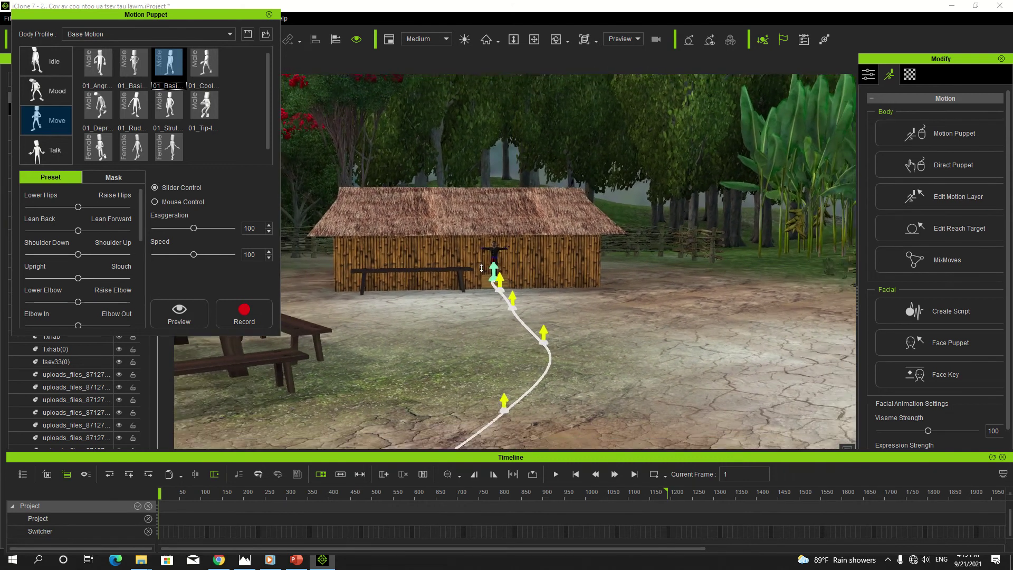
scroll(481, 267, "down", 6)
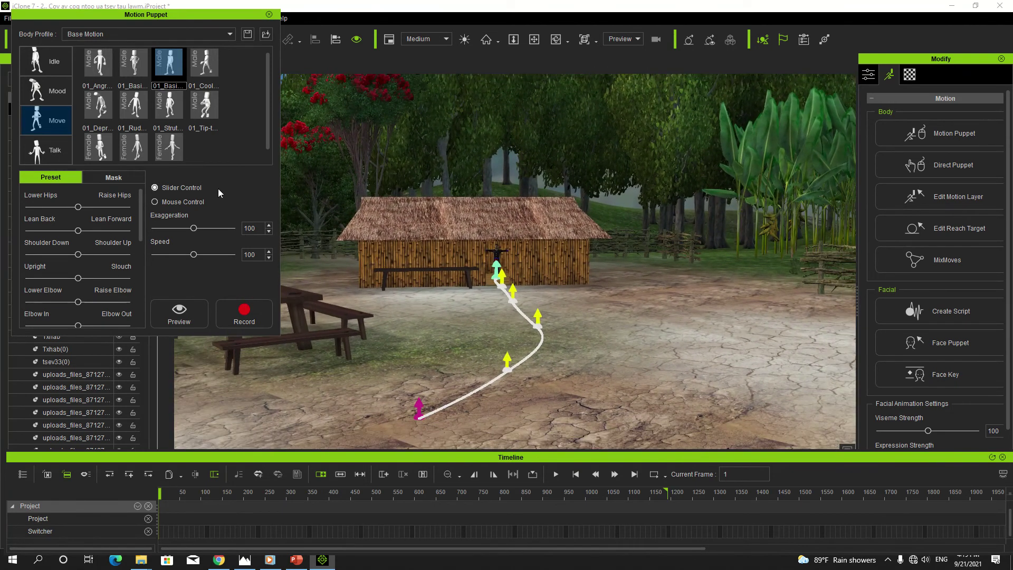
left_click(248, 305)
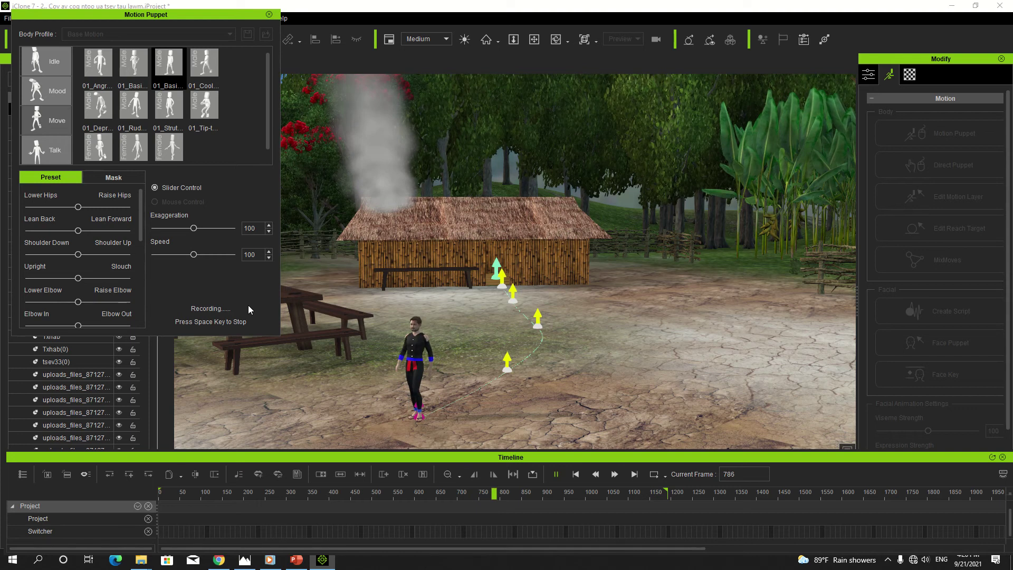
key("space")
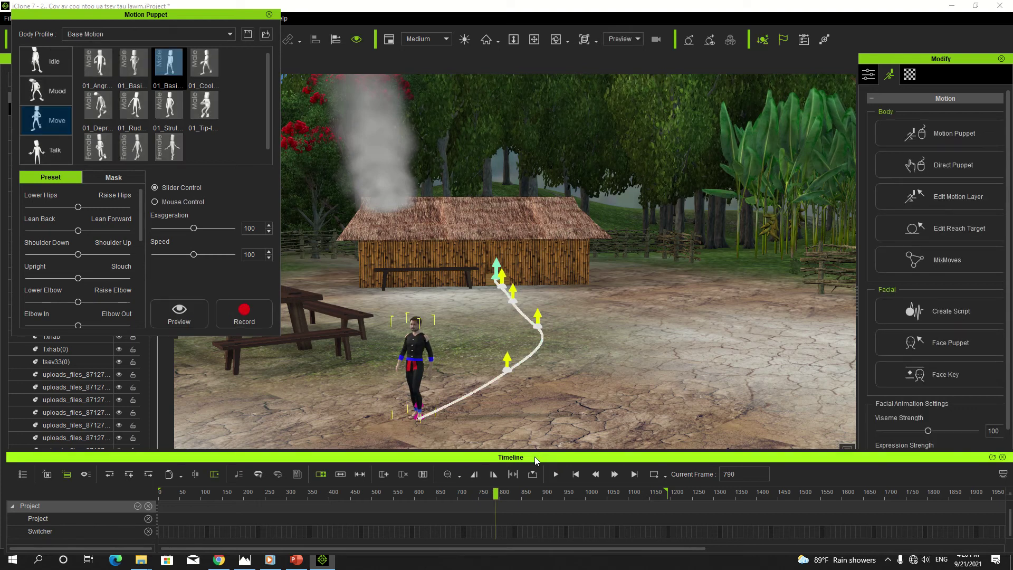
left_click_drag(535, 461, 533, 441)
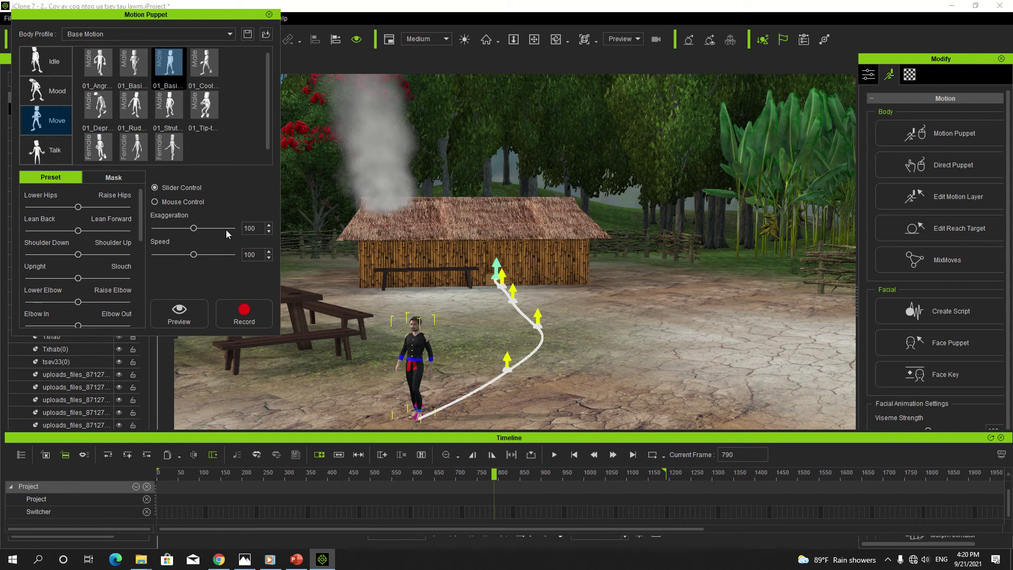
Step: Choose the female 02_Talk motion in the Talk category, ready it for recording and raise the timeline
left_click(270, 15)
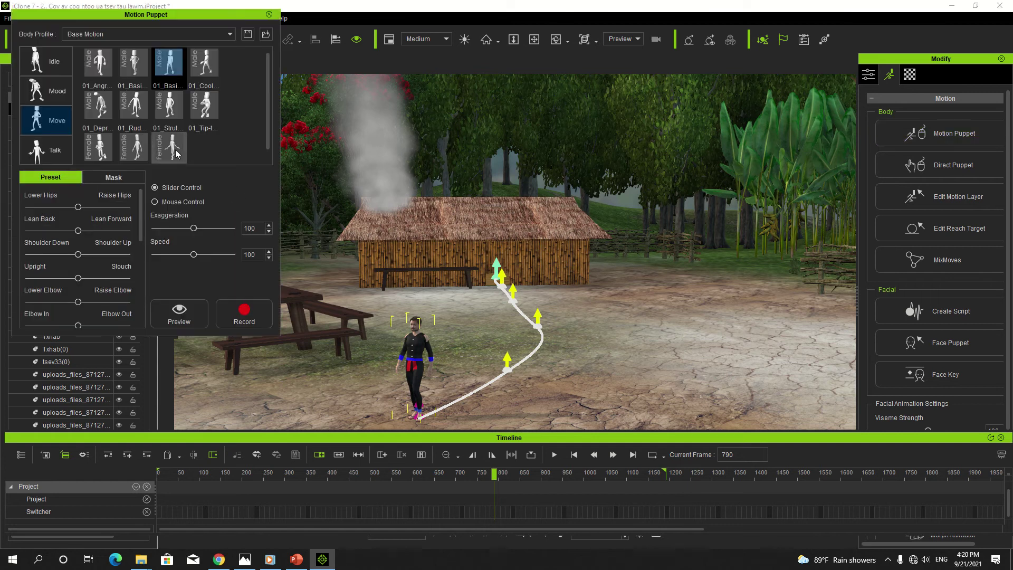
left_click(55, 154)
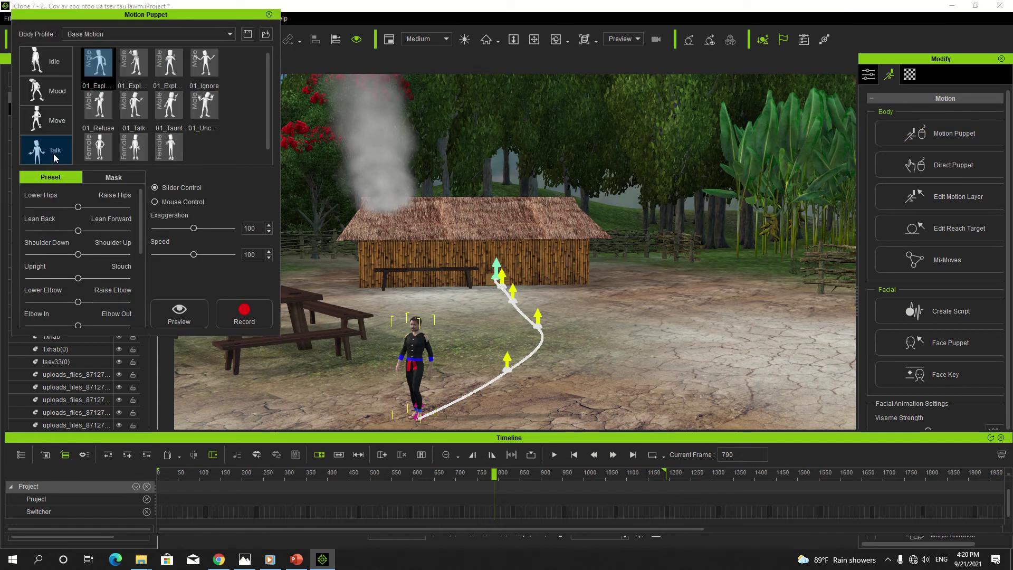
left_click(166, 149)
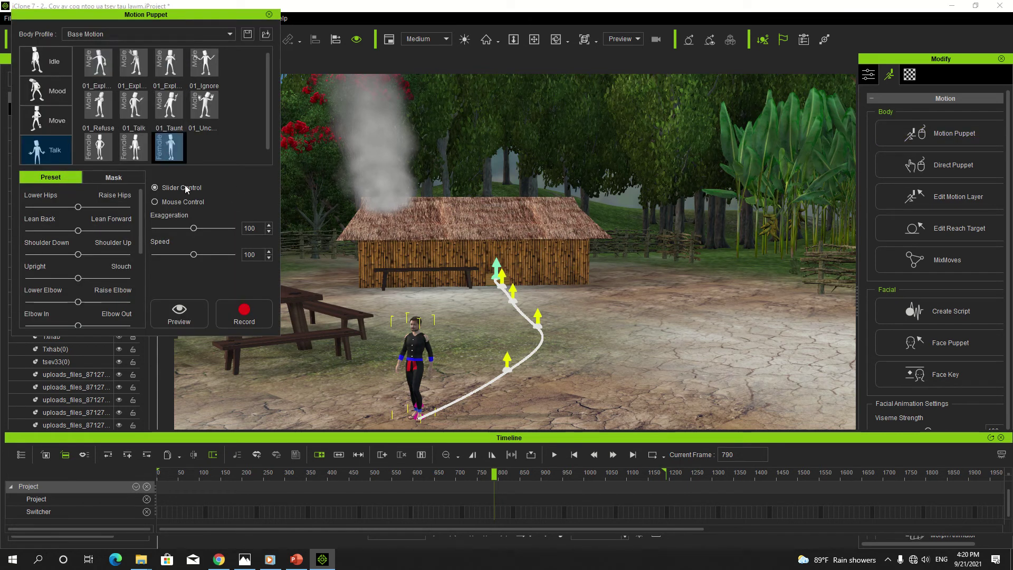
left_click(244, 312)
left_click_drag(481, 439, 481, 416)
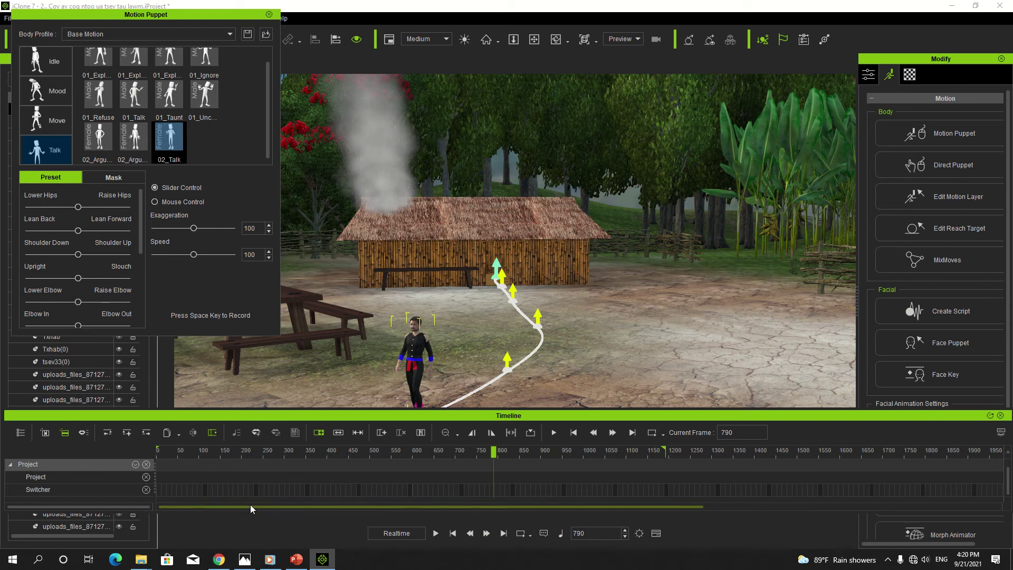
left_click_drag(267, 511, 257, 534)
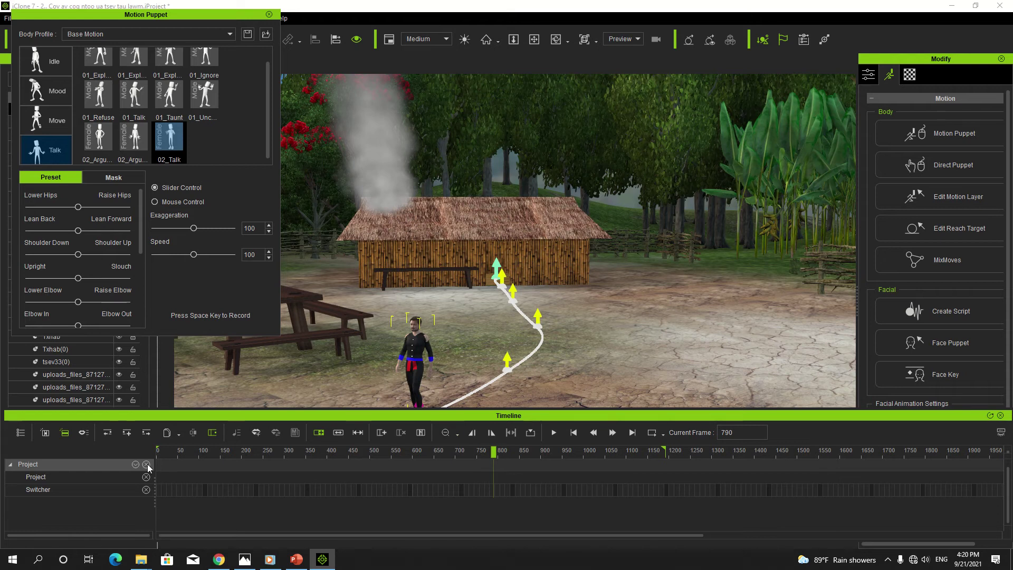
Step: Show the tracks of the CC3_Base_Plus(1) avatar in the timeline and raise it to expose the motion track
left_click(21, 432)
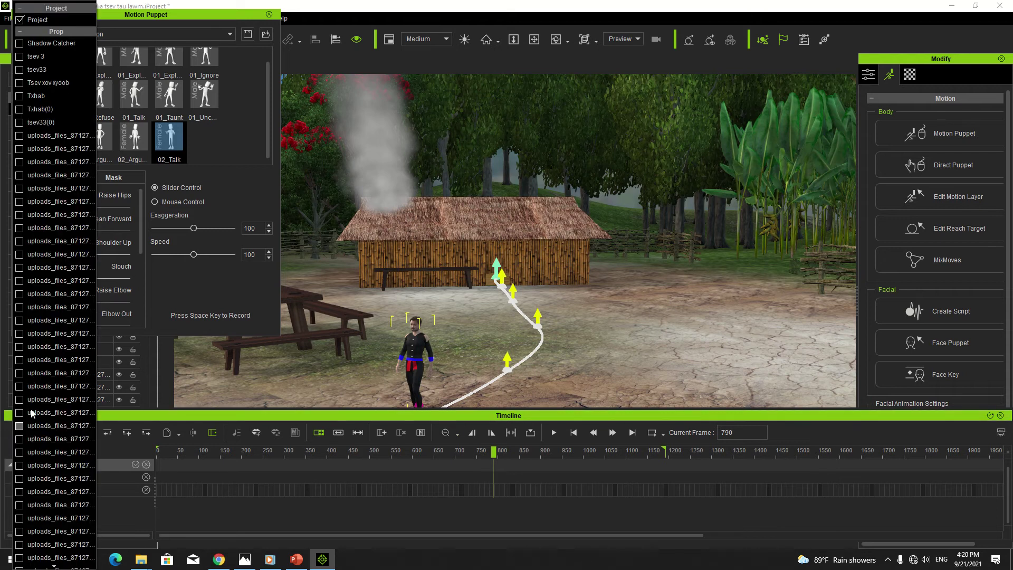
left_click(20, 31)
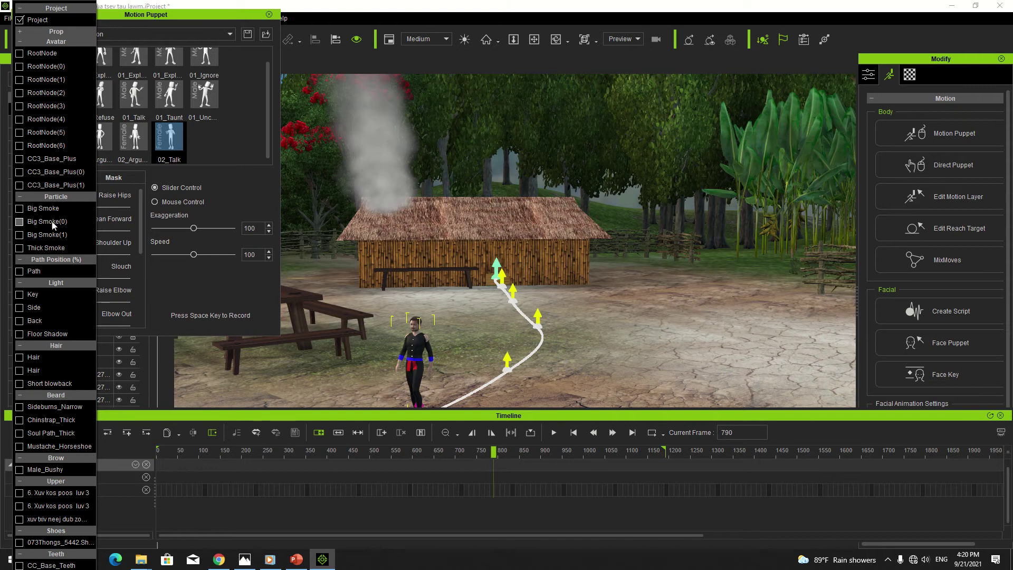
left_click(20, 185)
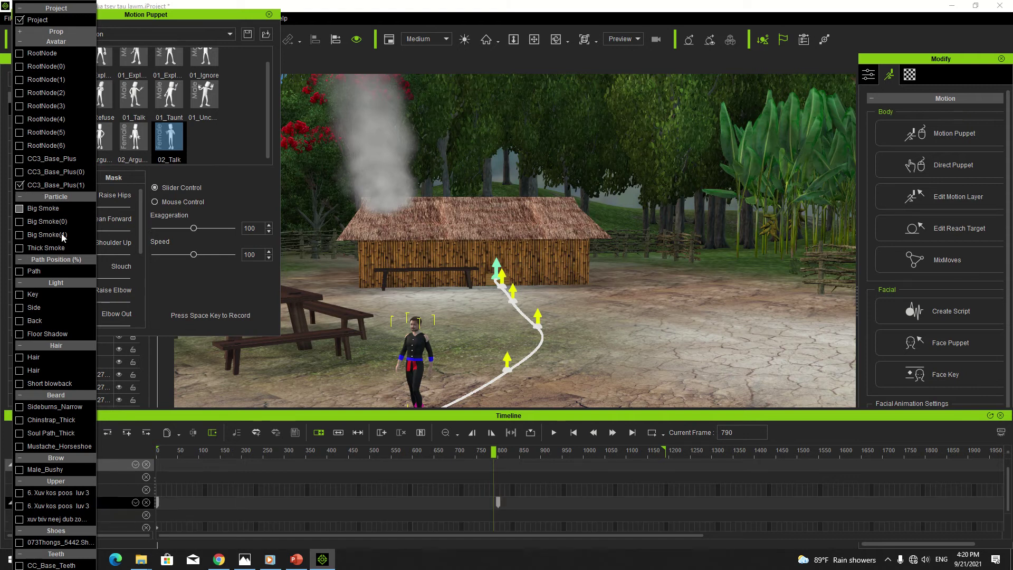
left_click_drag(387, 411, 391, 379)
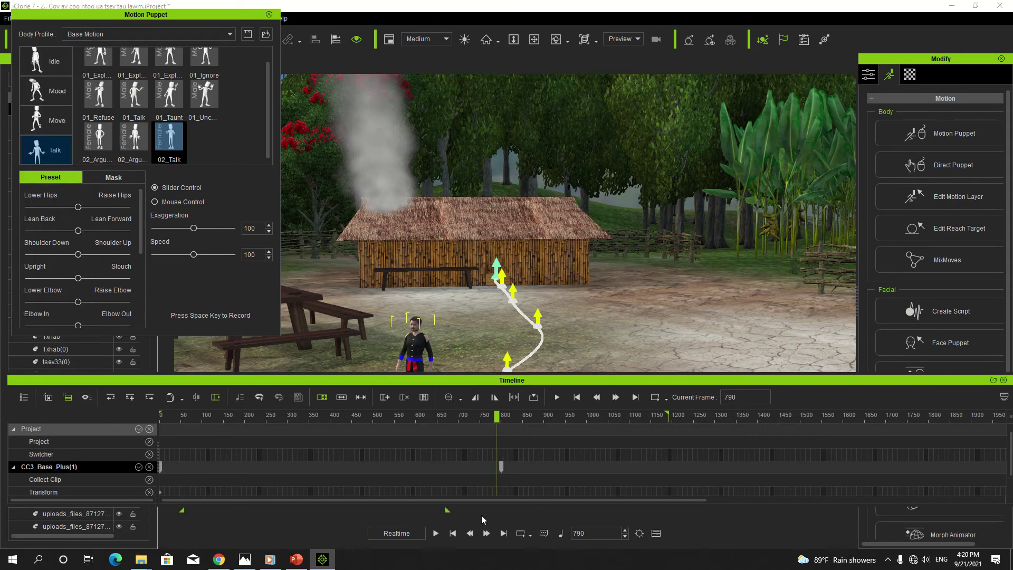
left_click_drag(489, 504, 496, 535)
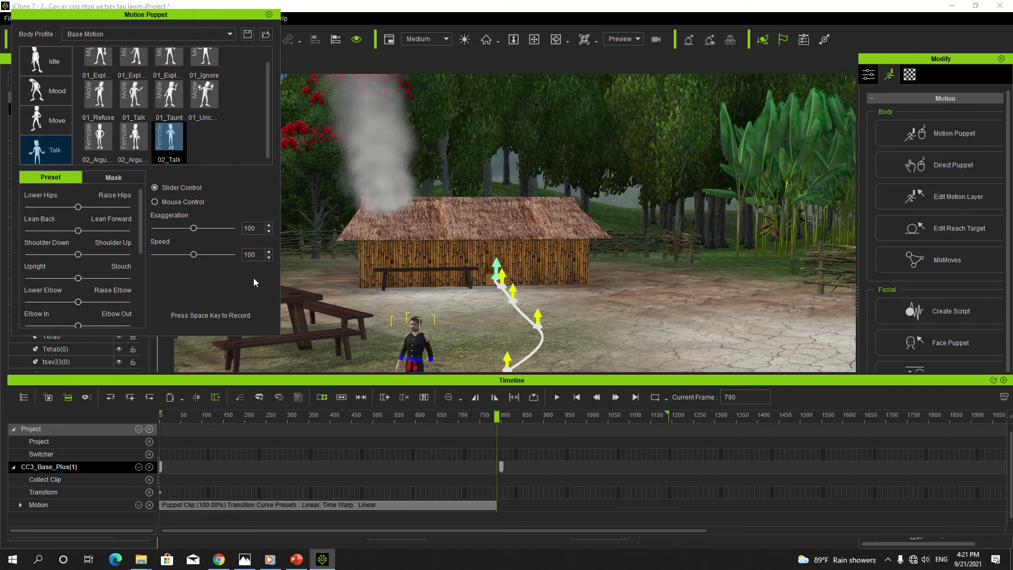
Step: Reopen Motion Puppet, record the talking motion from frame 790 to about frame 1126, and close Motion Puppet
left_click_drag(213, 11, 218, 0)
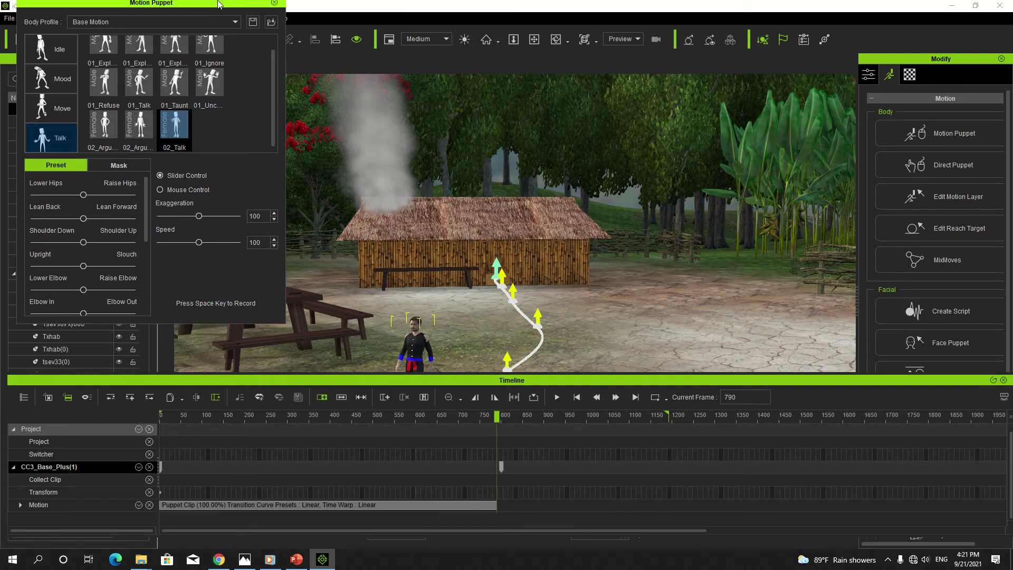
left_click(274, 3)
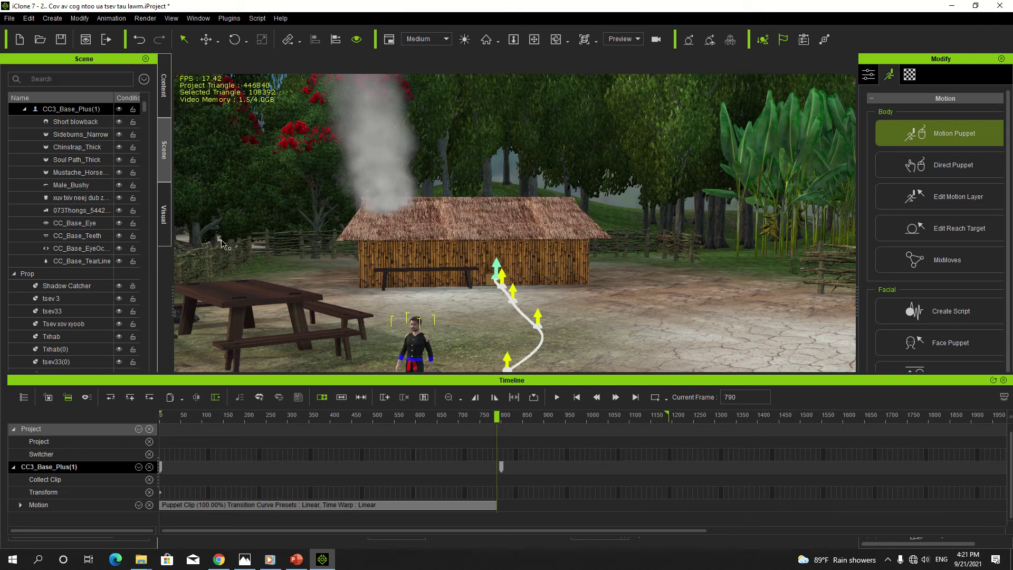
left_click_drag(452, 124, 187, 54)
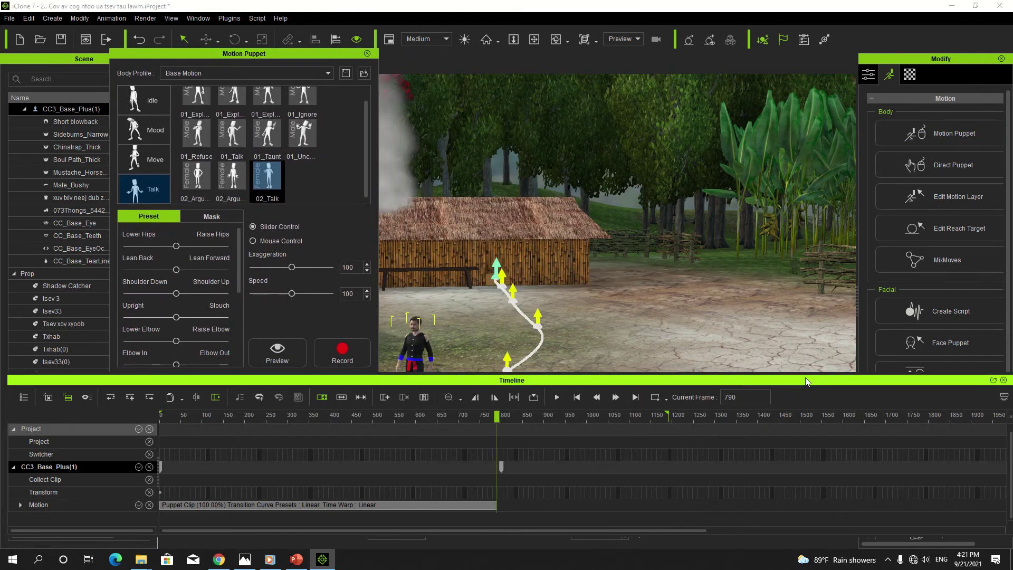
left_click_drag(805, 378, 790, 491)
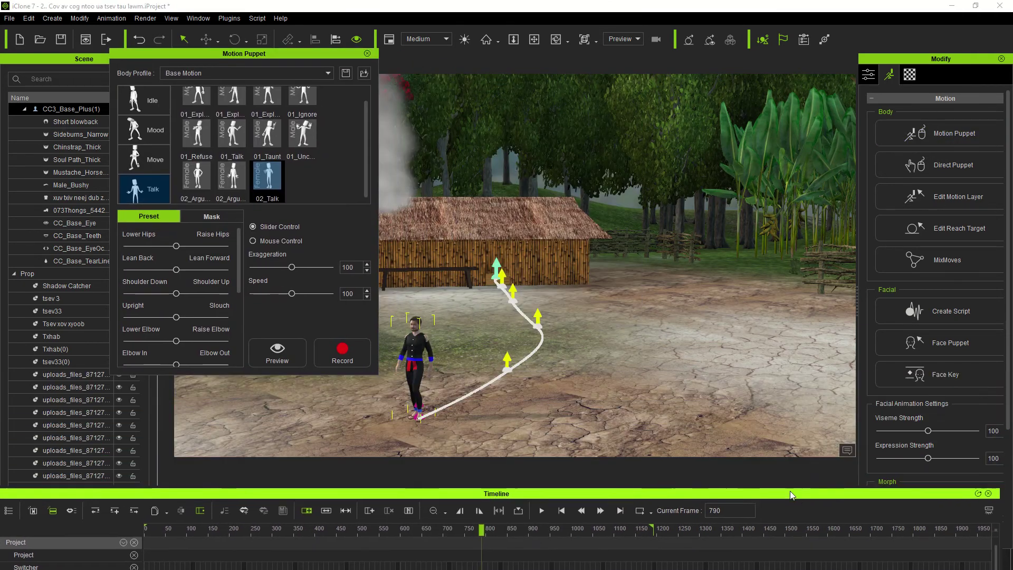
left_click(342, 352)
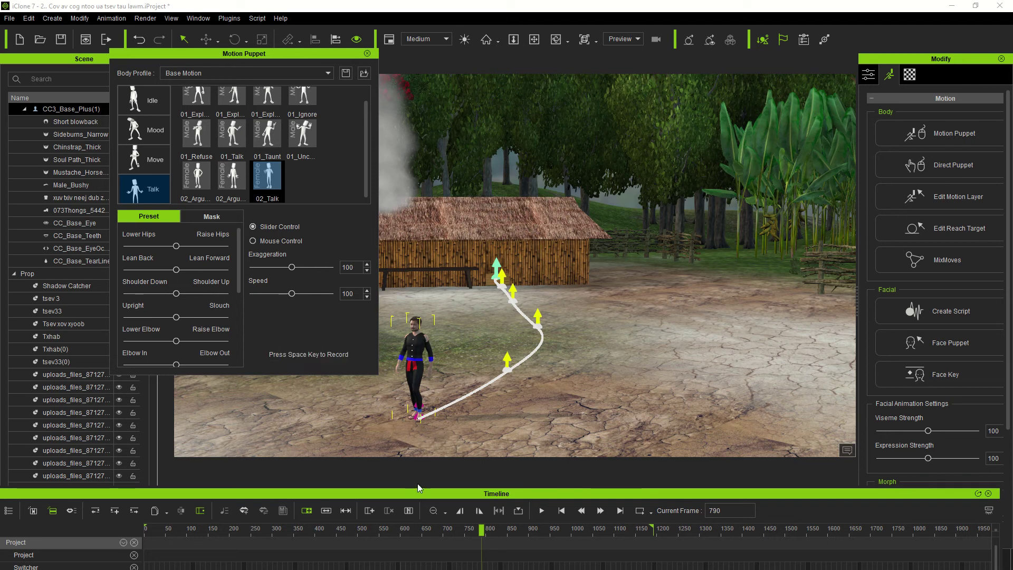
key("space")
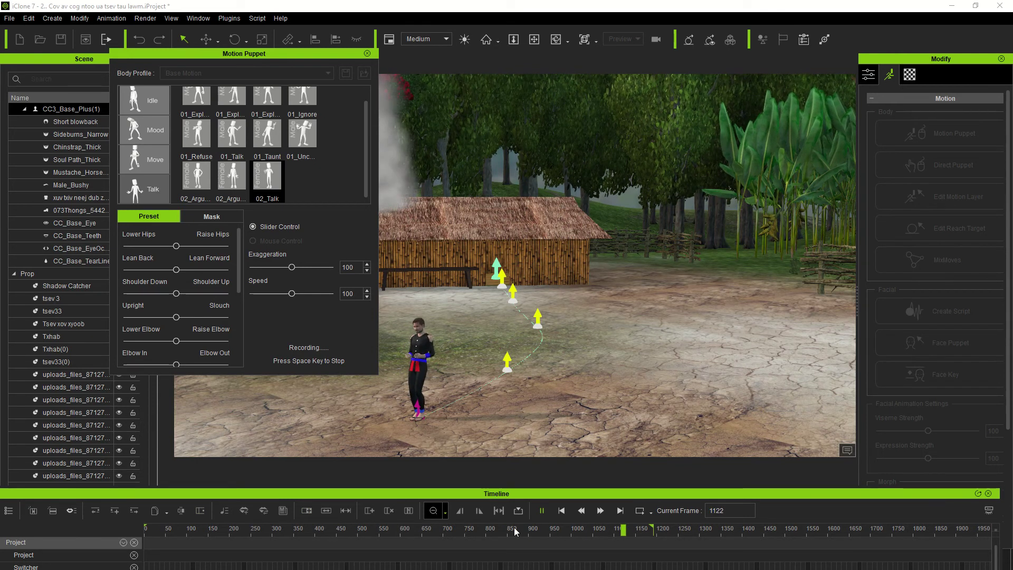
key("space")
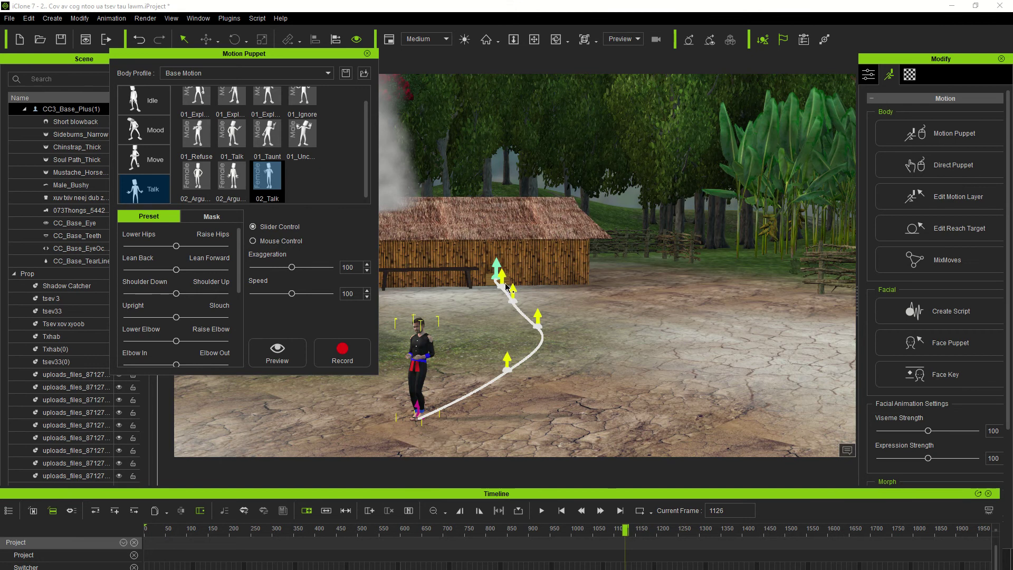
left_click(366, 53)
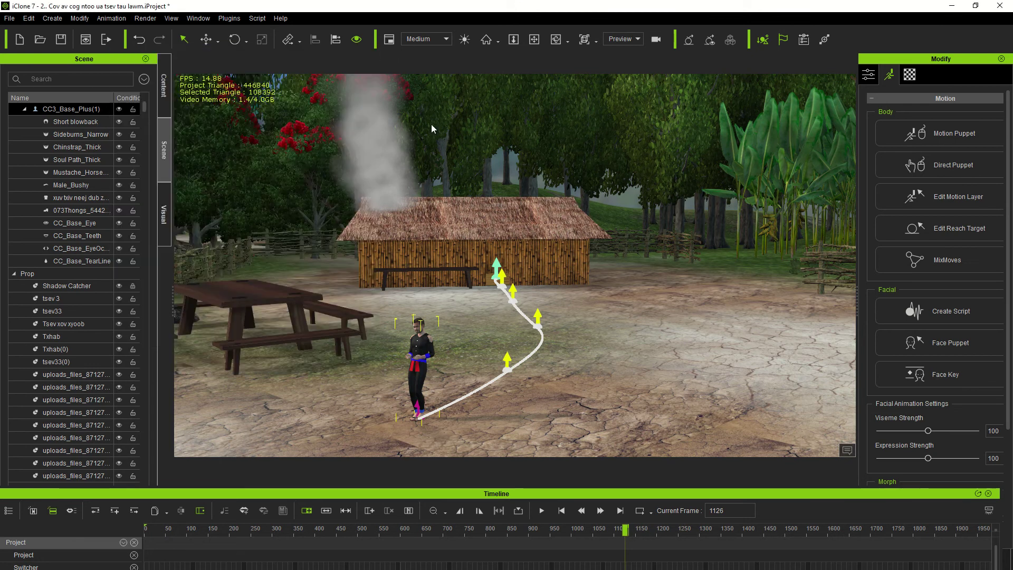
Step: Return to the first frame and create a camera with an angled view of the bamboo house and its front yard
right_click_drag(470, 226, 448, 276)
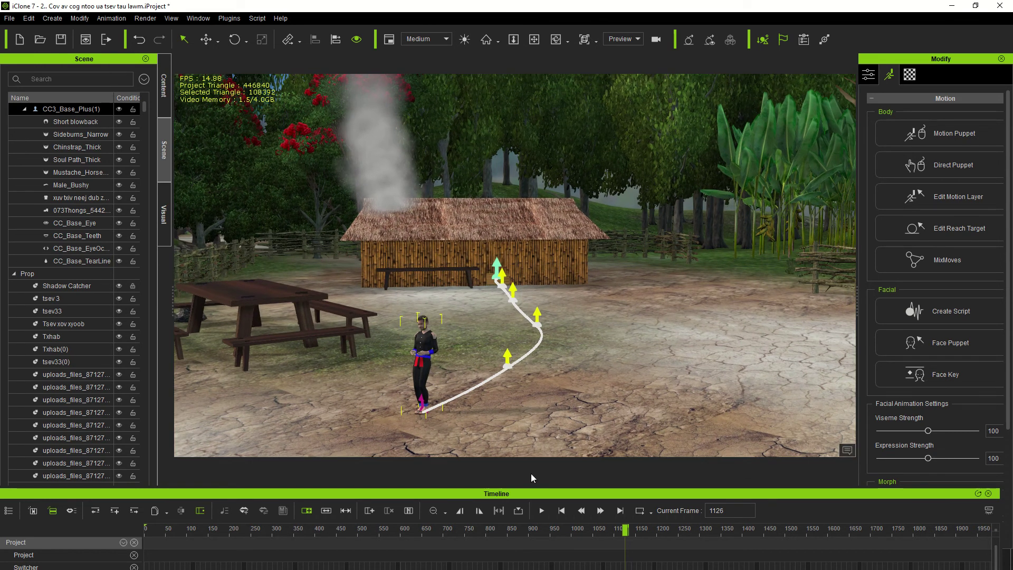
left_click(560, 511)
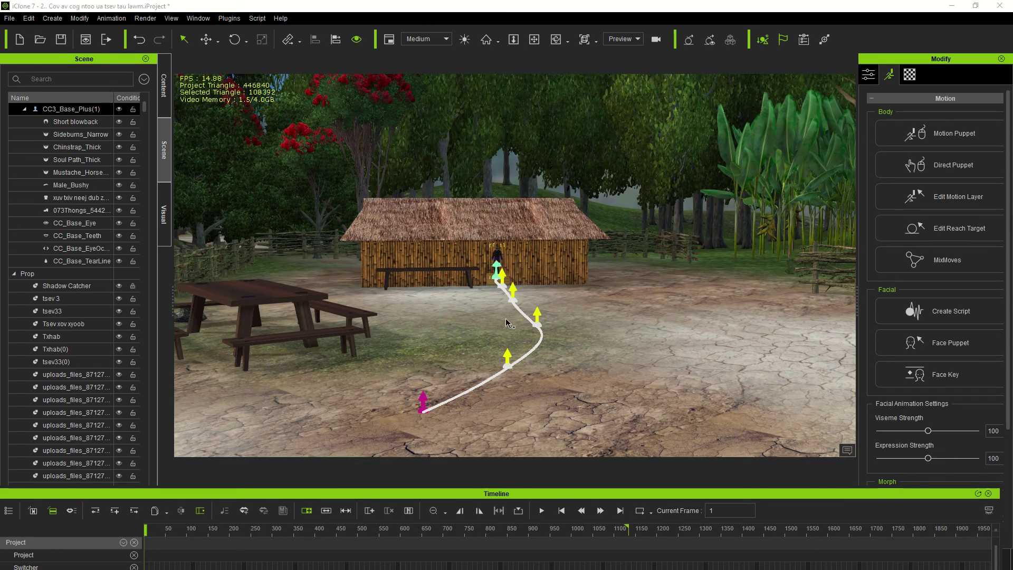
left_click(516, 257)
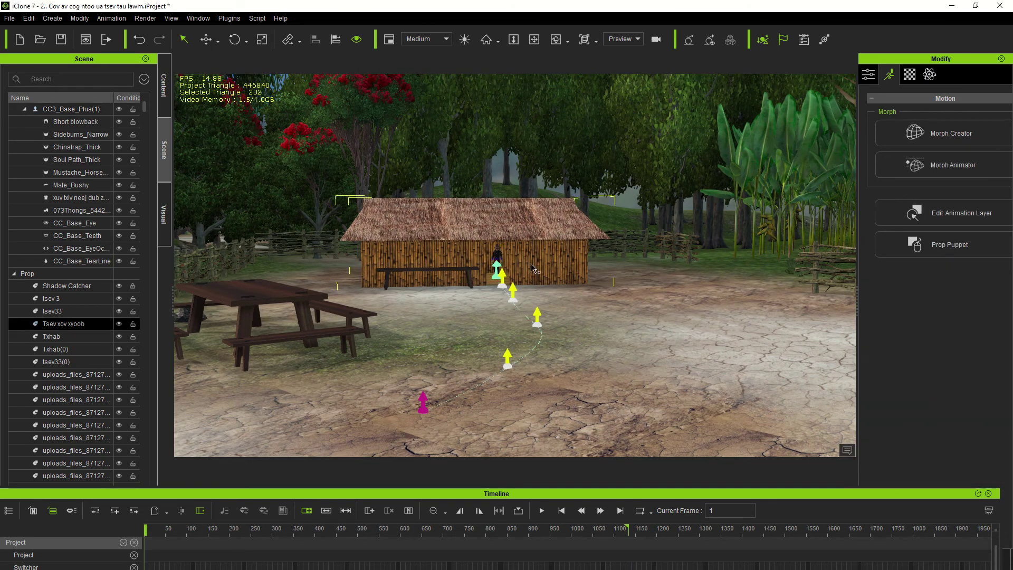
key("x")
left_click_drag(552, 278, 594, 287)
left_click_drag(558, 256, 521, 331)
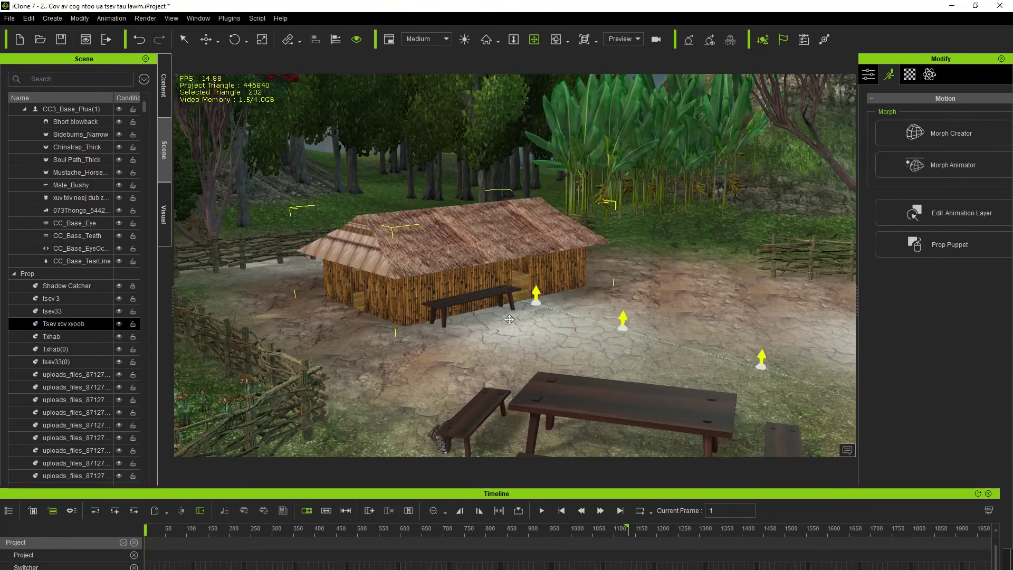
left_click_drag(637, 314, 416, 220)
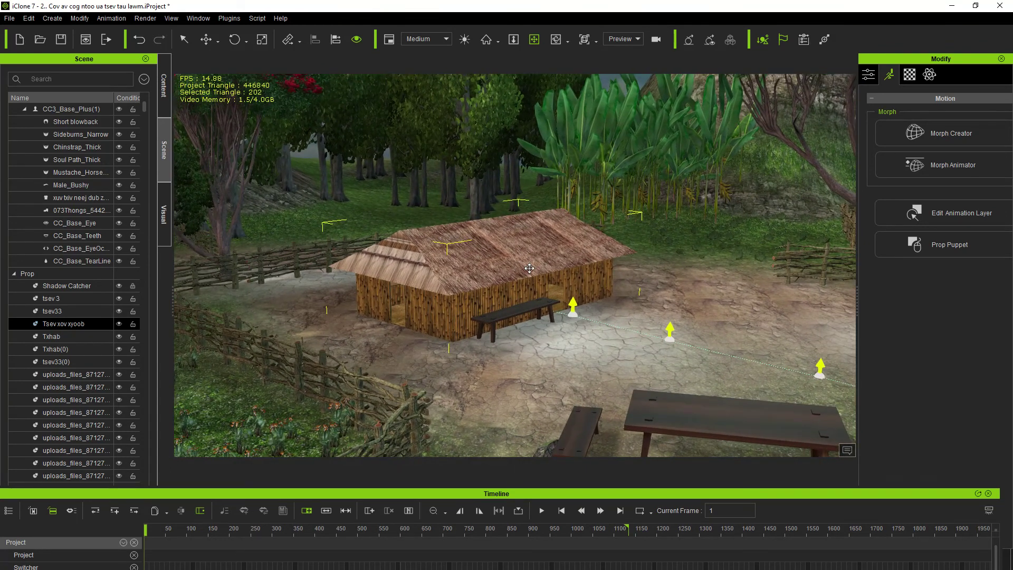
left_click(53, 19)
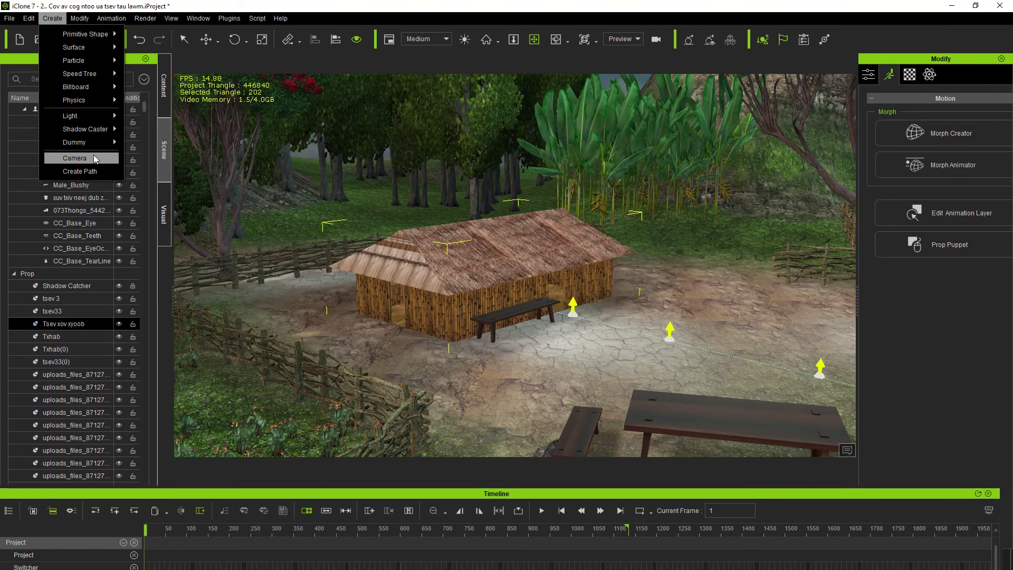
left_click(75, 158)
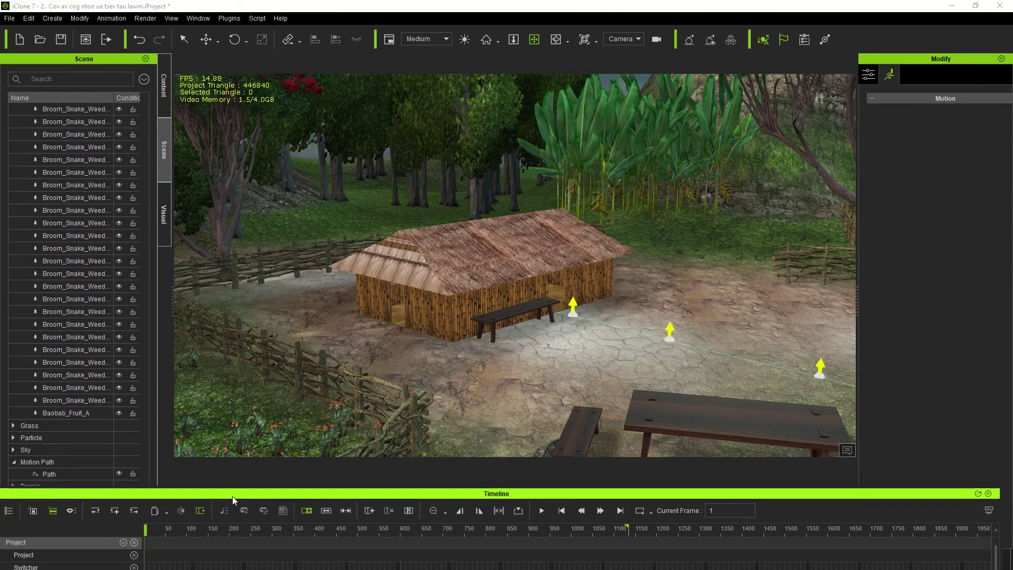
Step: Assign the new camera on the project's Switcher track at frame 2
left_click_drag(232, 496, 235, 468)
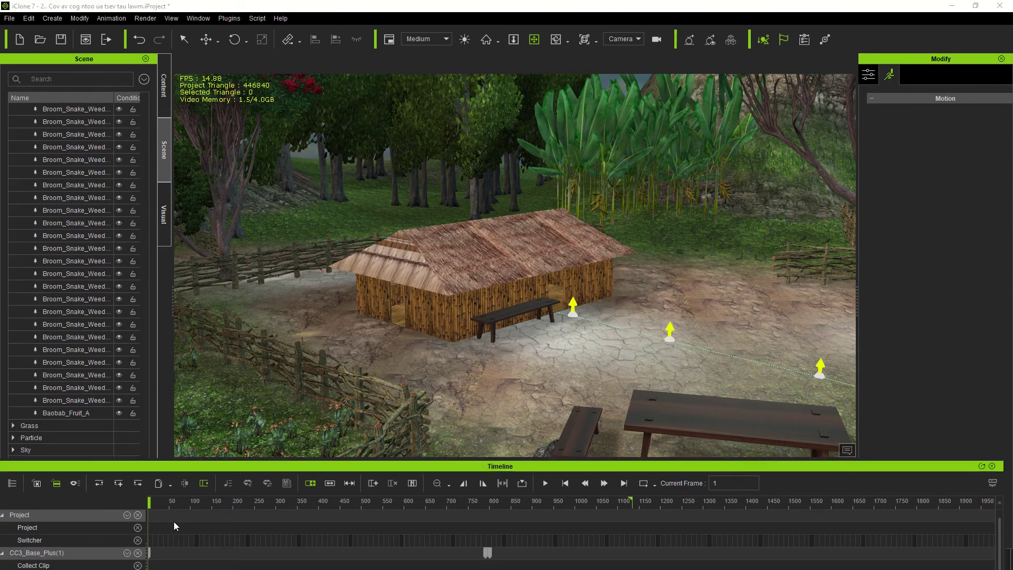
left_click(148, 539)
right_click(148, 540)
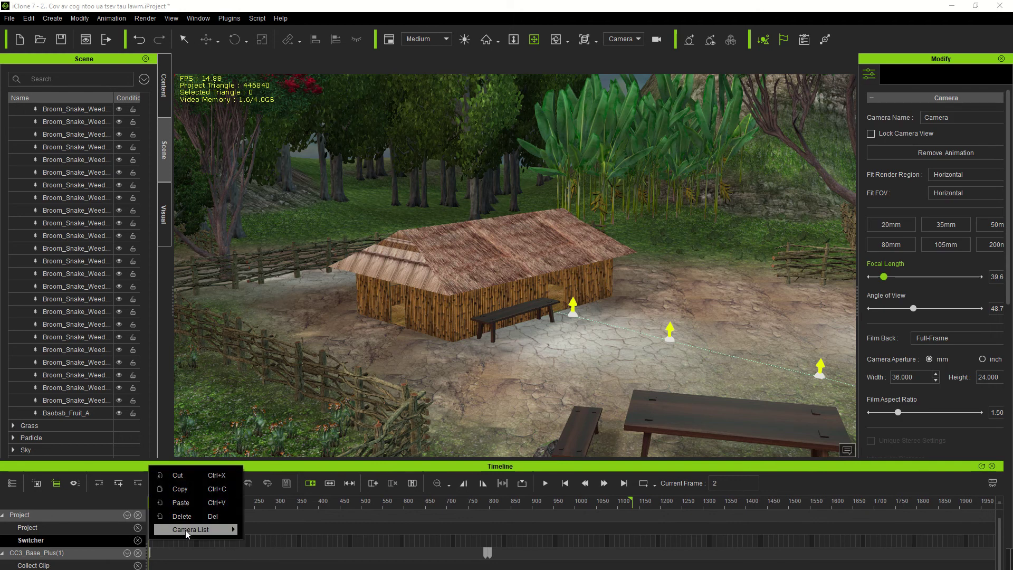
mouse_move(232, 525)
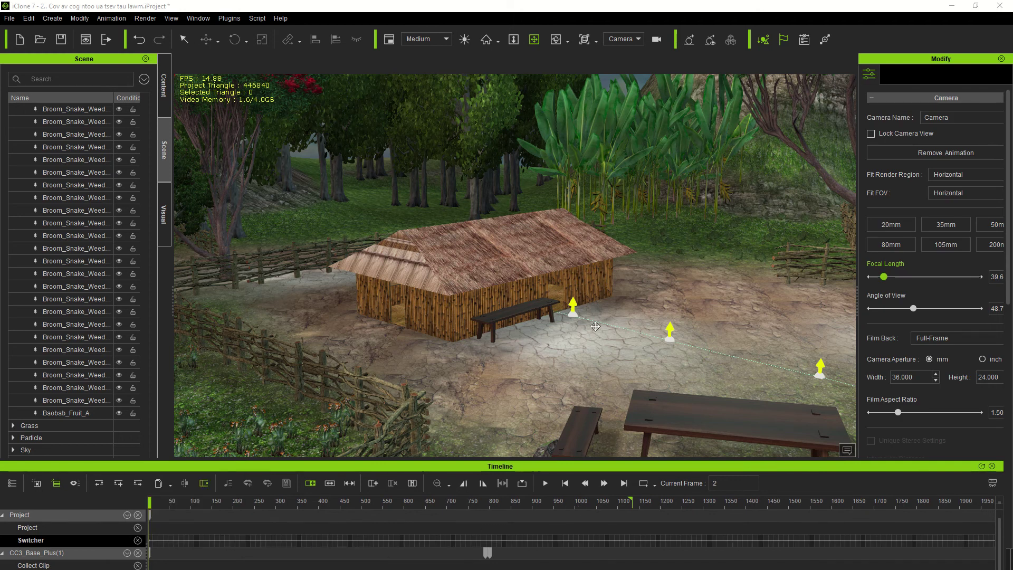
Step: Play to frame 484, create a second camera there and switch to it on the Switcher track
key("space")
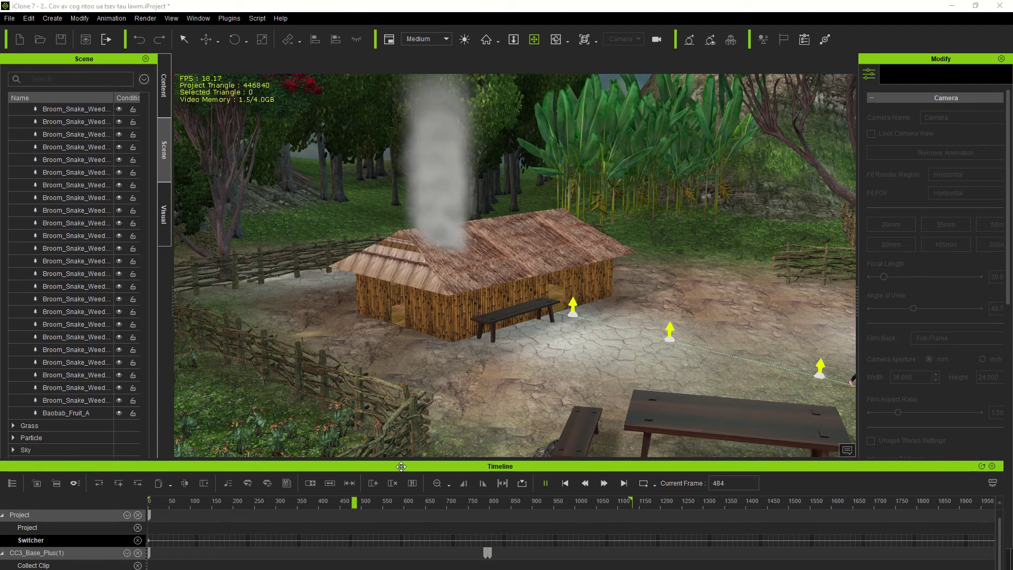
left_click(52, 19)
left_click(337, 244)
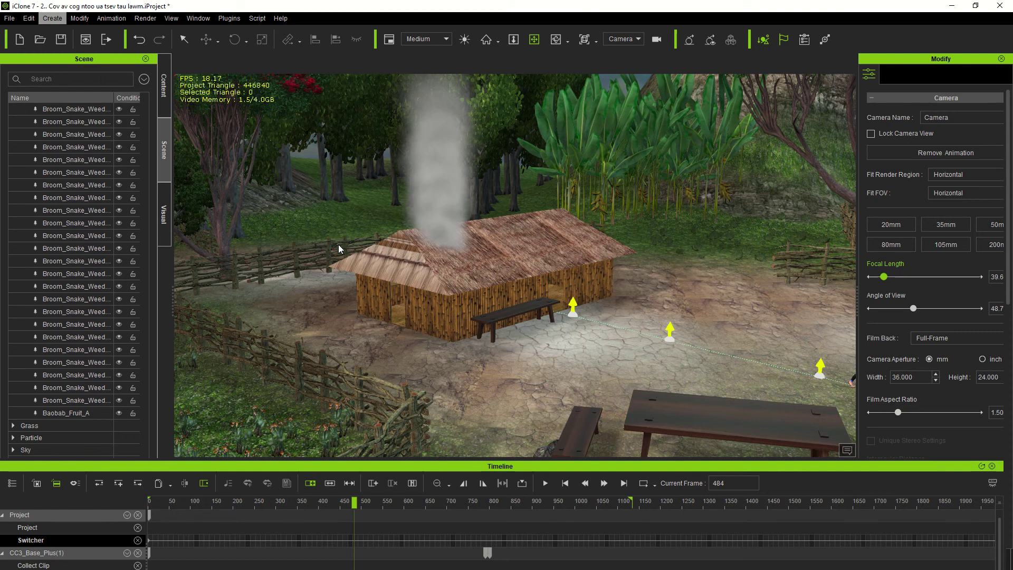
right_click(354, 541)
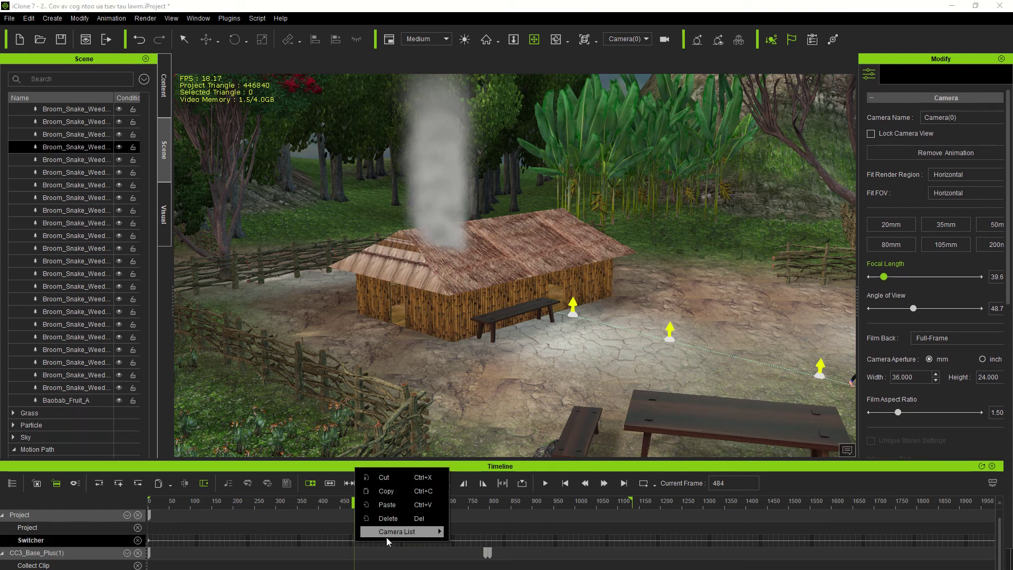
mouse_move(438, 529)
left_click(479, 556)
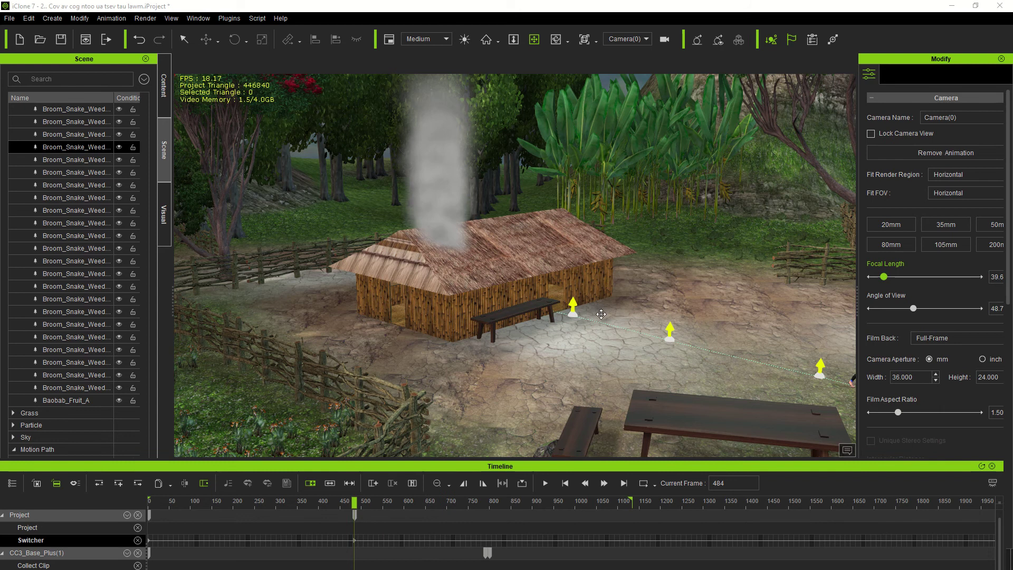
Step: Reframe the second camera to show the avatar, its walking path and the picnic table, with the bamboo house behind
left_click(571, 255)
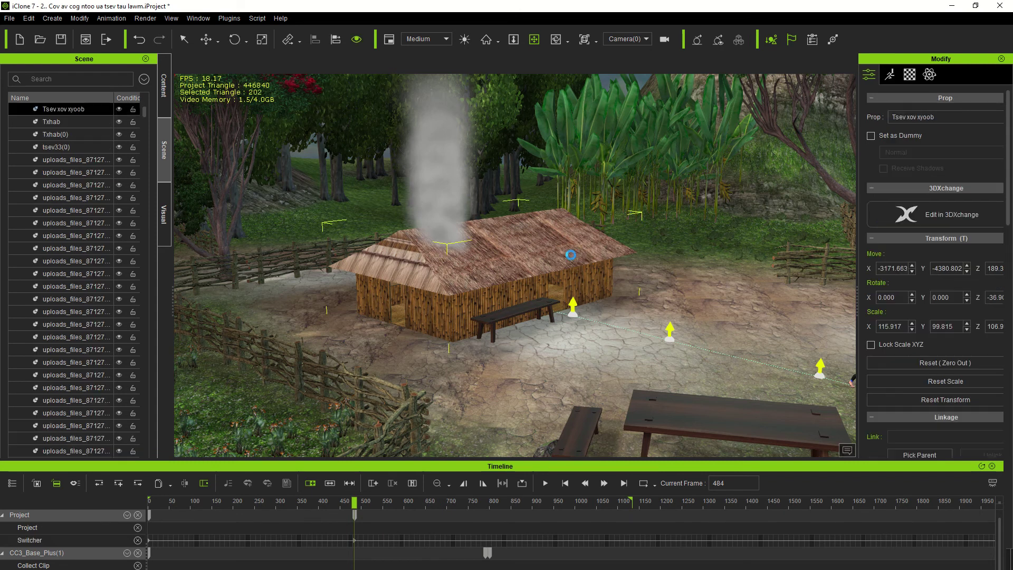
left_click_drag(596, 268, 382, 205)
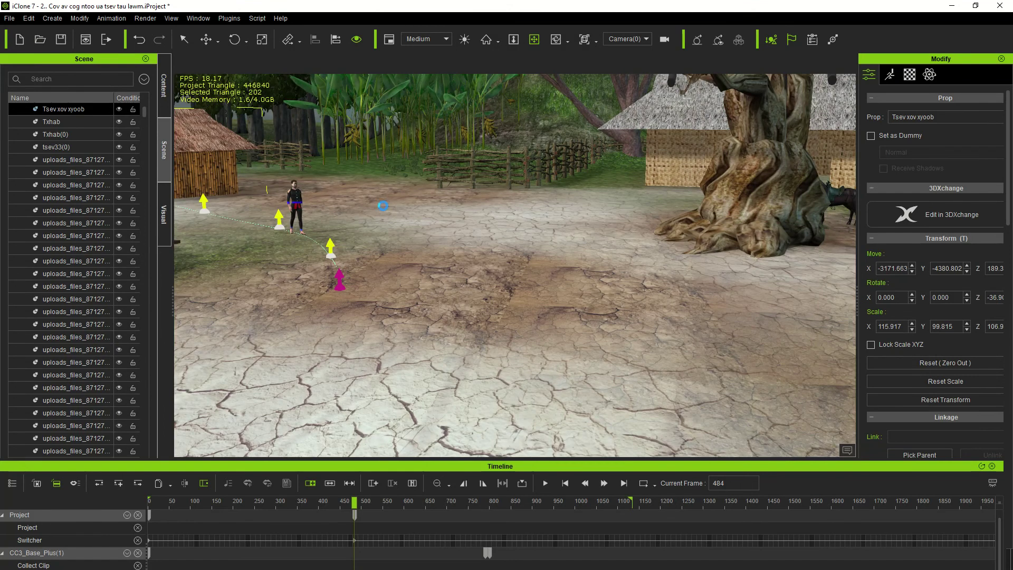
left_click_drag(363, 236, 575, 275)
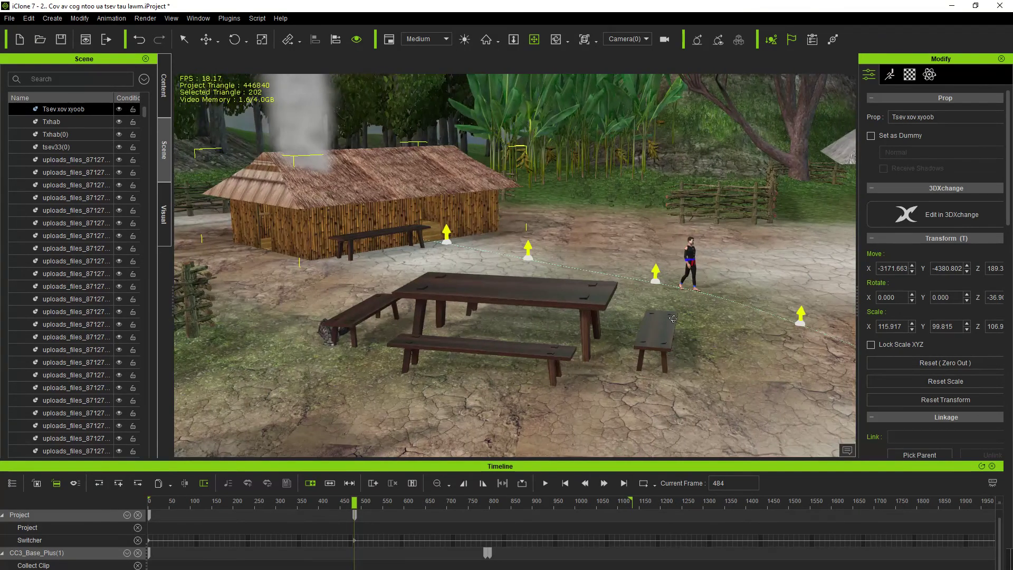
left_click_drag(673, 319, 652, 273)
left_click(626, 273)
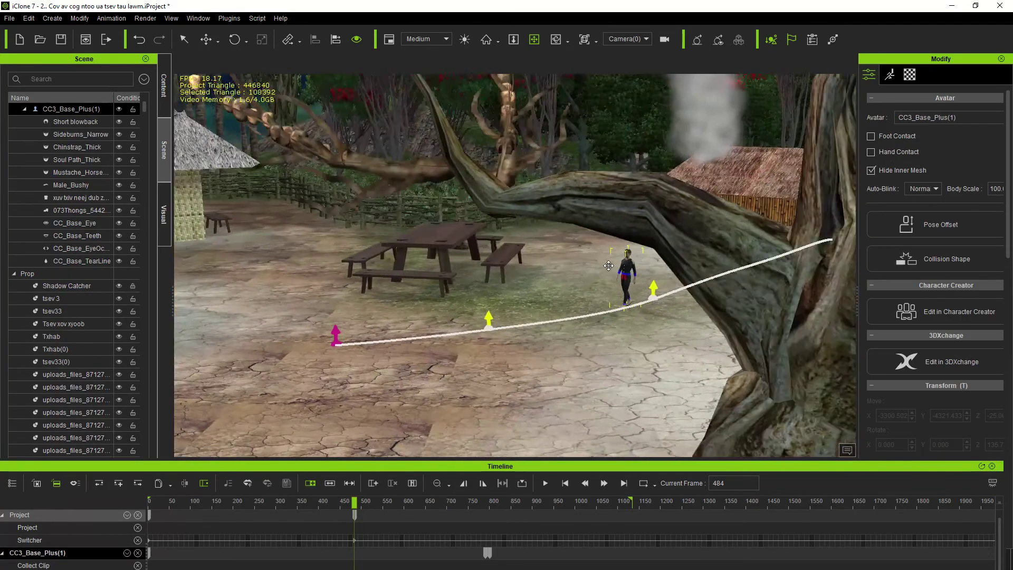
left_click_drag(608, 265, 562, 259)
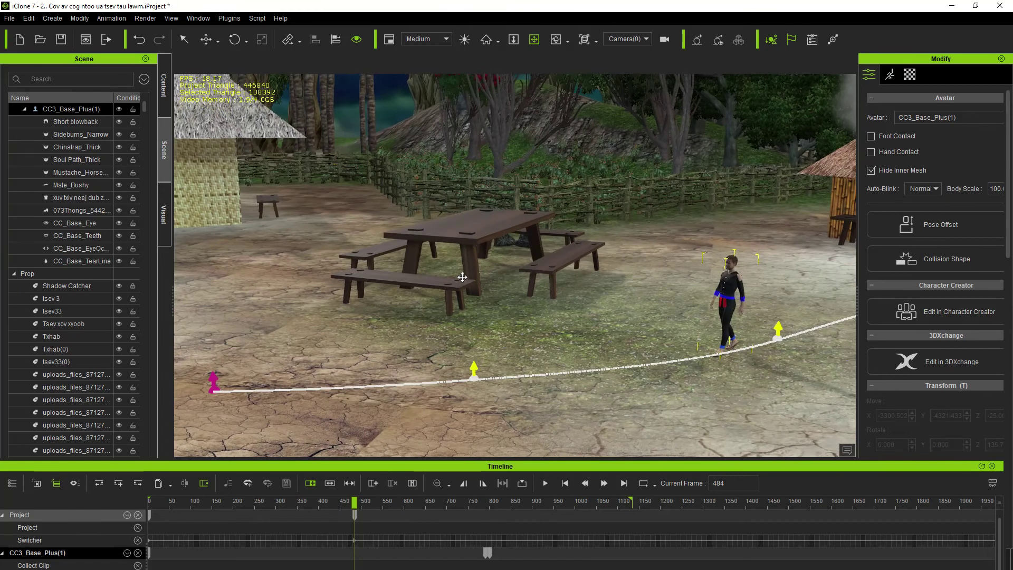
left_click_drag(444, 276, 499, 206)
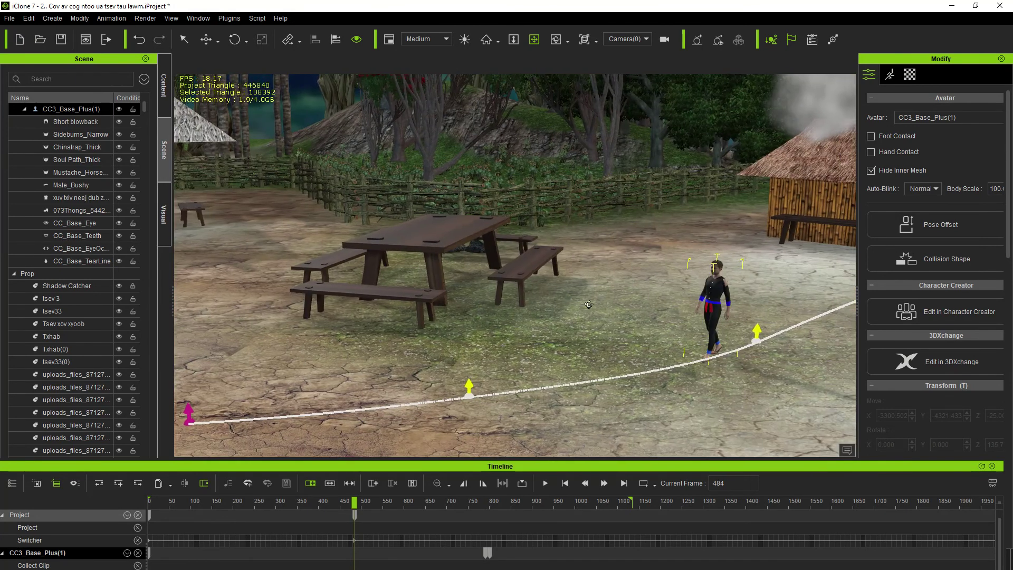
right_click_drag(593, 306, 597, 295)
left_click_drag(597, 296, 765, 262)
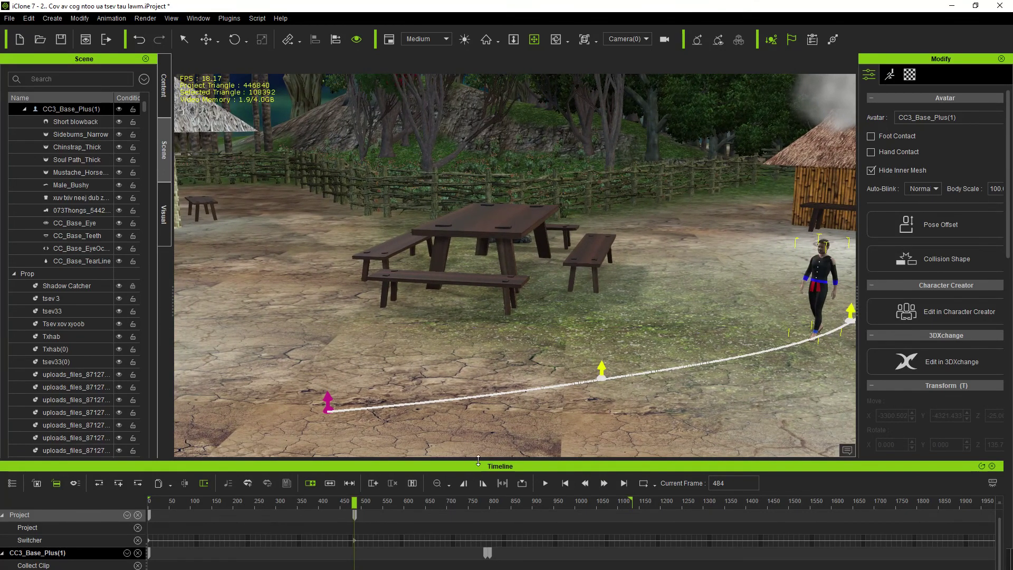
Step: Play to about frame 619, create a third camera there and switch to it on the Switcher track
key("space")
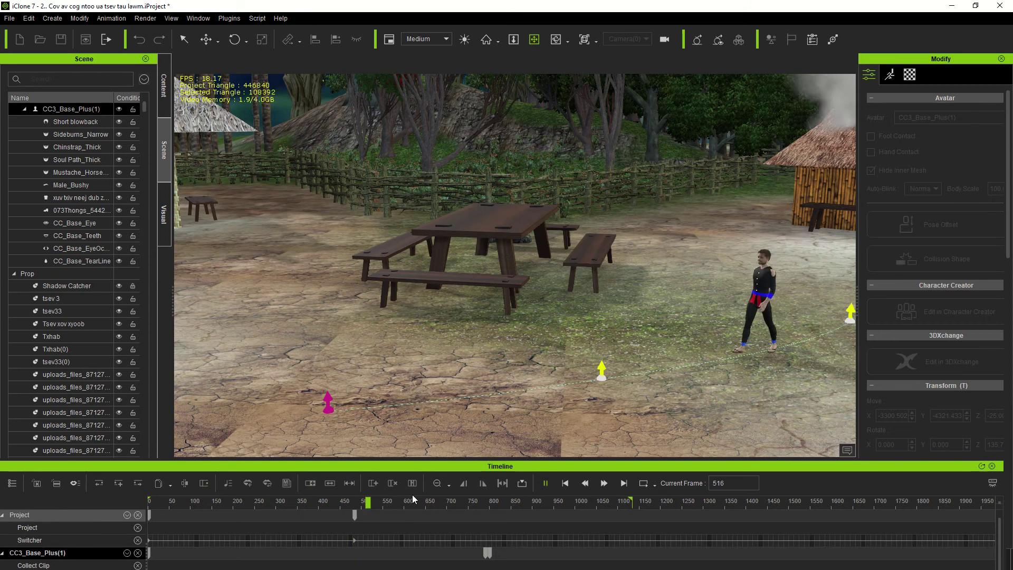
key("space")
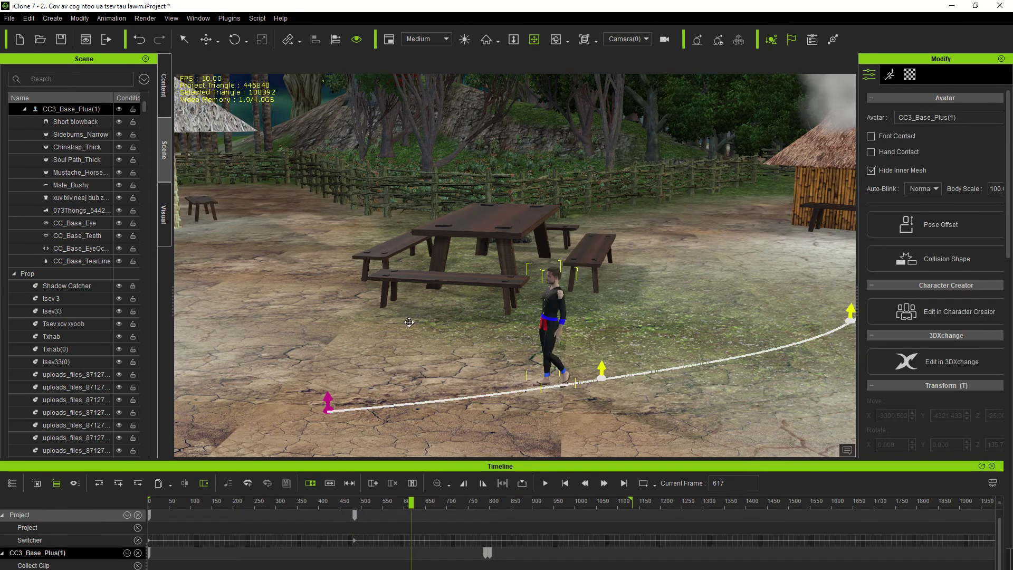
left_click(52, 18)
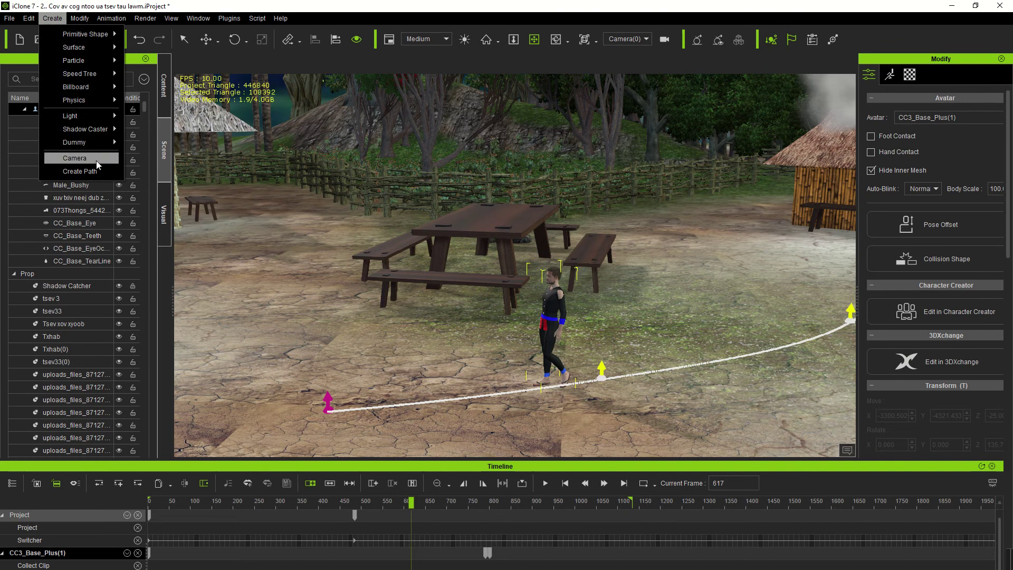
left_click(97, 159)
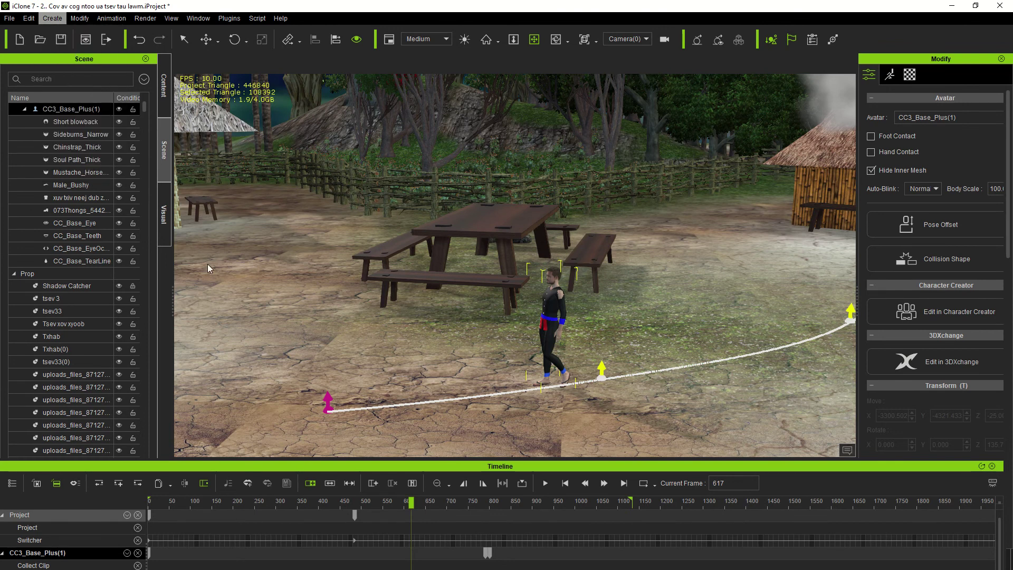
right_click(413, 540)
mouse_move(439, 529)
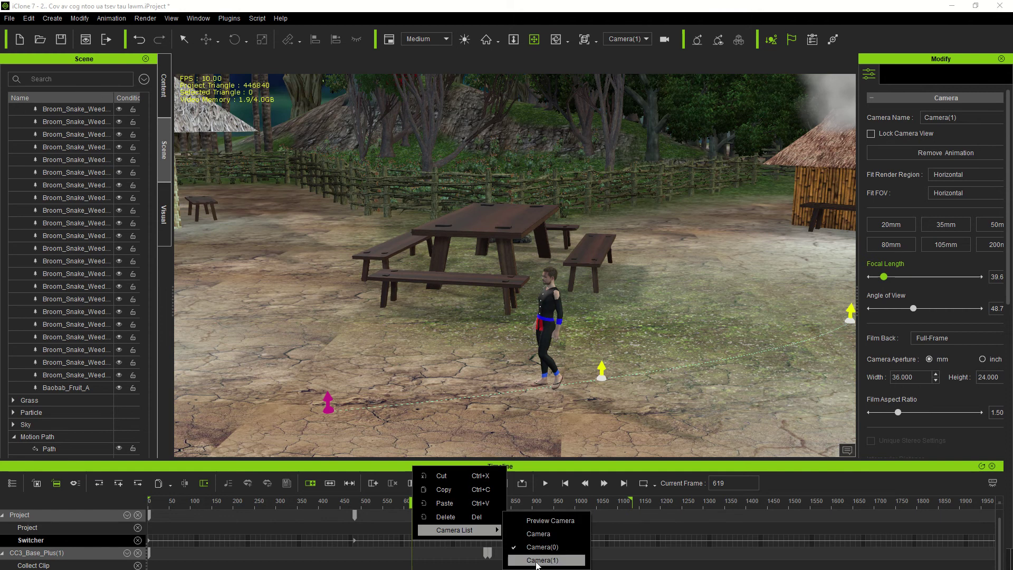
left_click(538, 565)
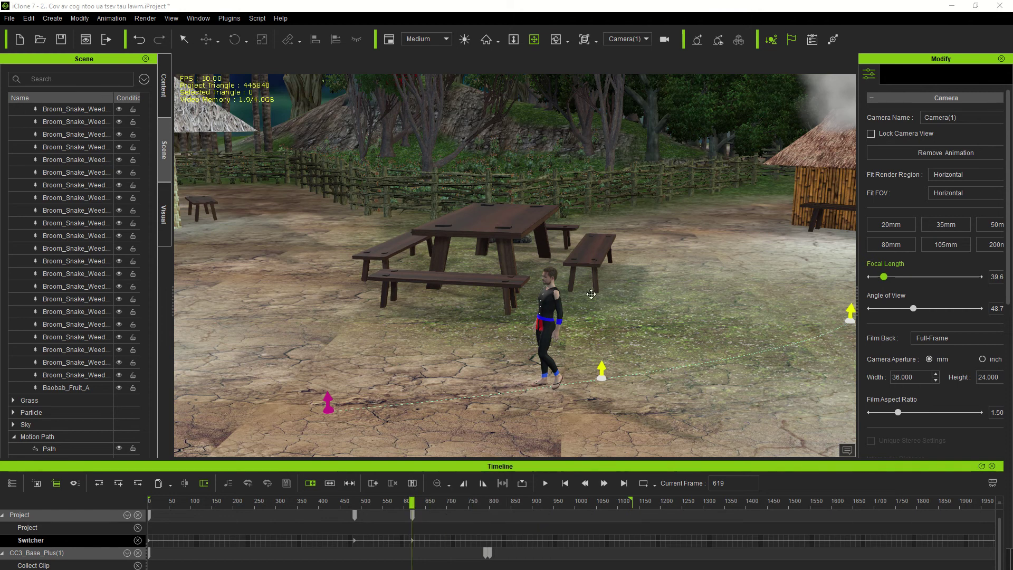
Step: Aim the third camera at the avatar from the front, with the end of the path ahead and the bamboo house behind
left_click(544, 336)
mouse_move(545, 337)
right_mouse_down()
mouse_move(604, 351)
mouse_move(593, 156)
right_mouse_up()
right_click_drag(602, 244, 625, 281)
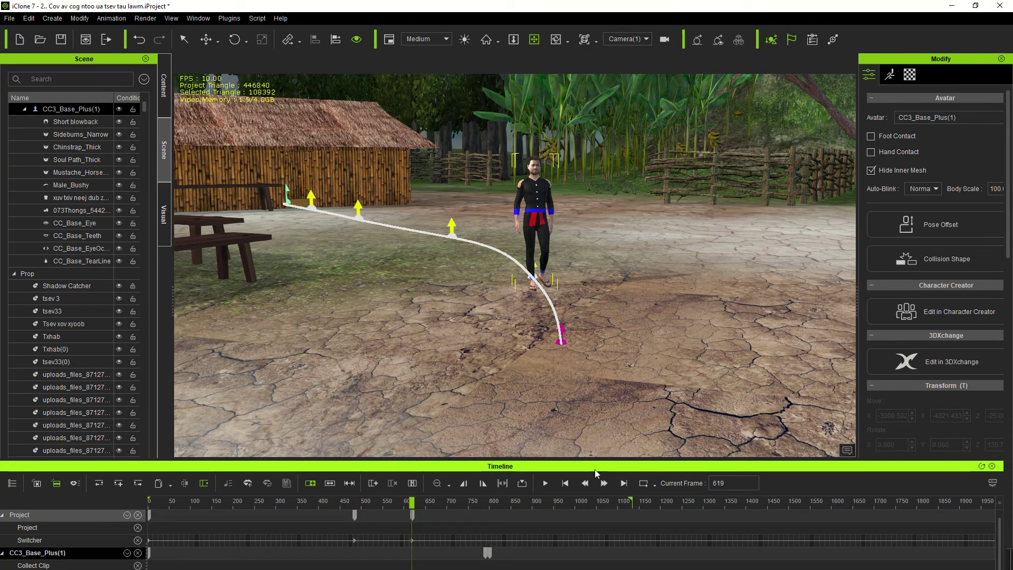
Step: Play to frame 804, create a fourth camera there and switch to it on the Switcher track
key("space")
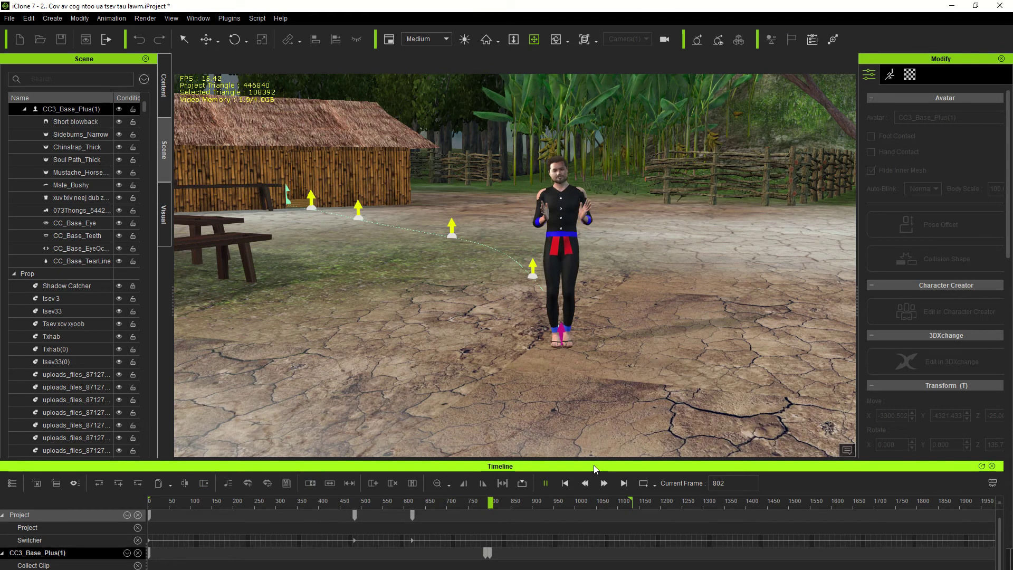
key("space")
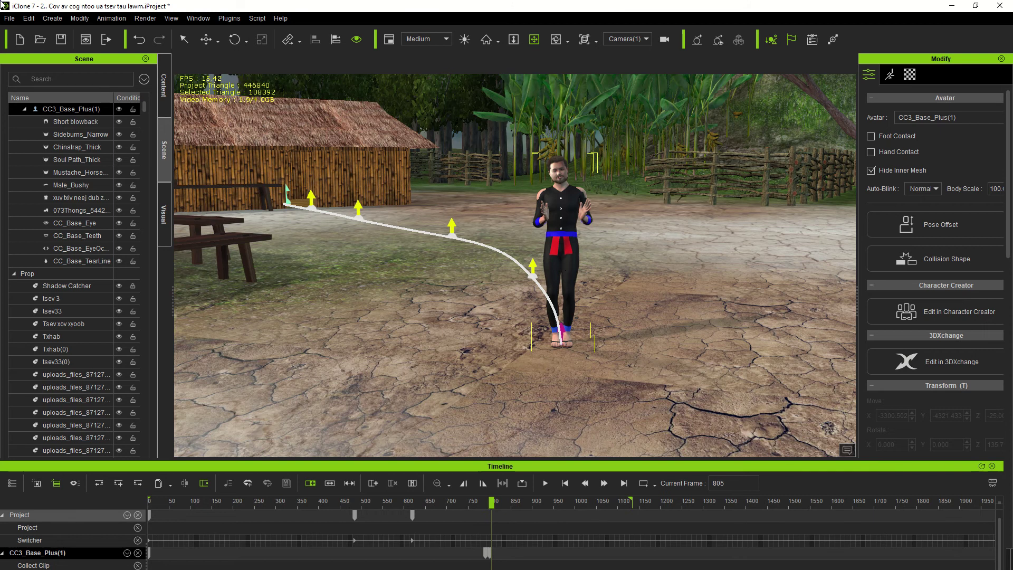
left_click(53, 19)
left_click(88, 167)
right_click(492, 540)
mouse_move(523, 530)
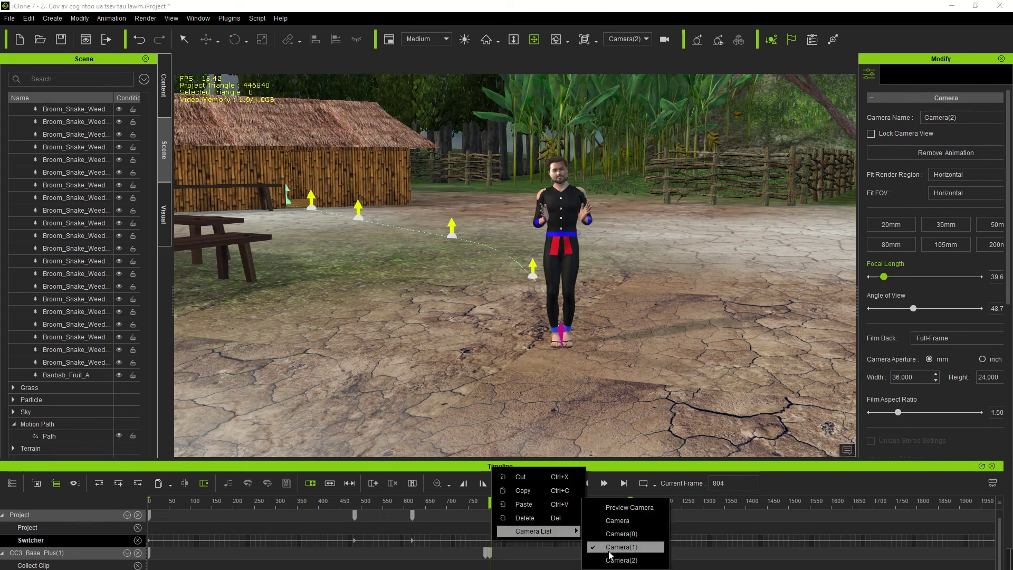
left_click(612, 558)
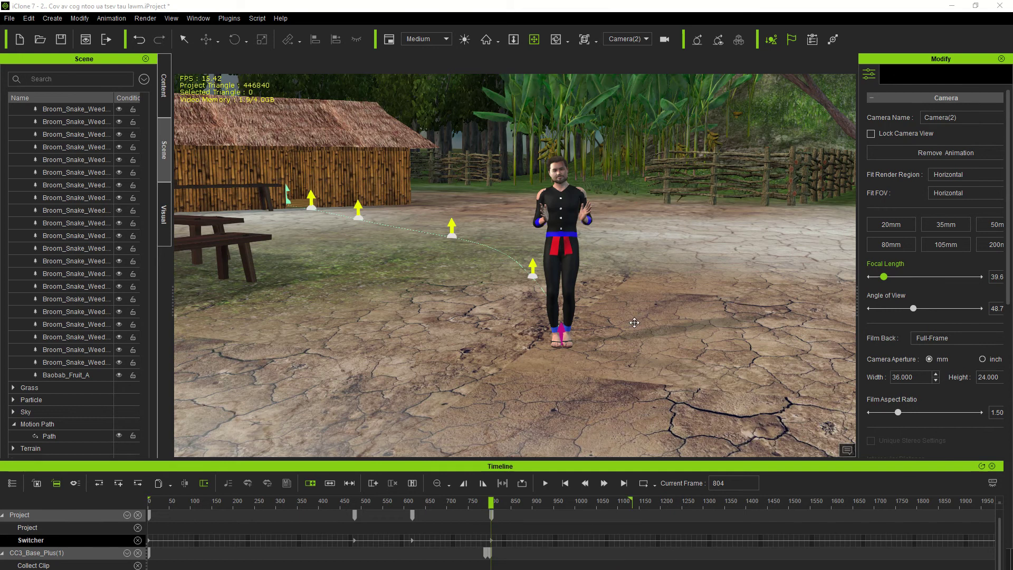
Step: Bring the fourth camera in to a frontal close-up of the avatar's head and upper body
left_click(559, 254)
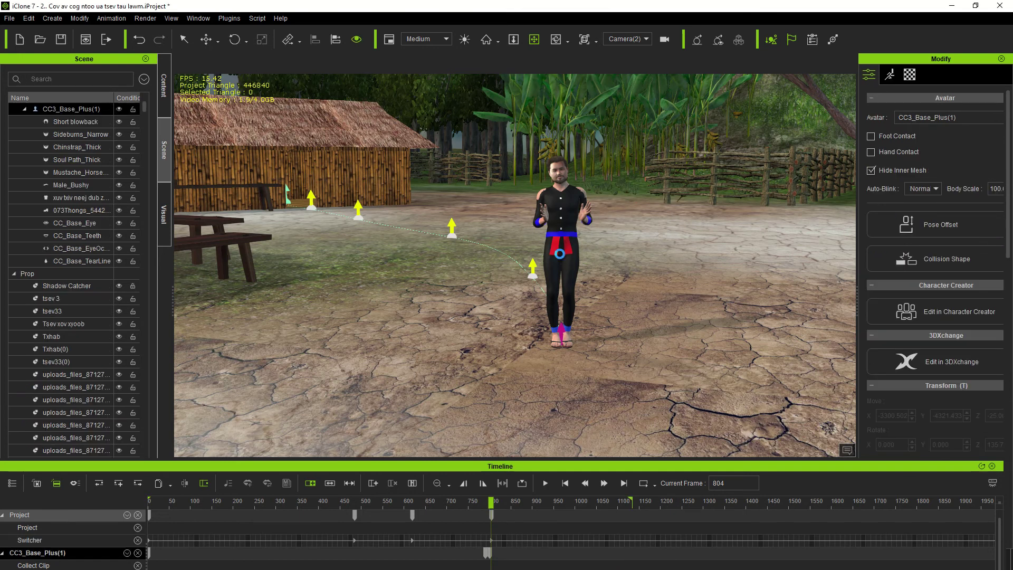
scroll(560, 254, "up", 5)
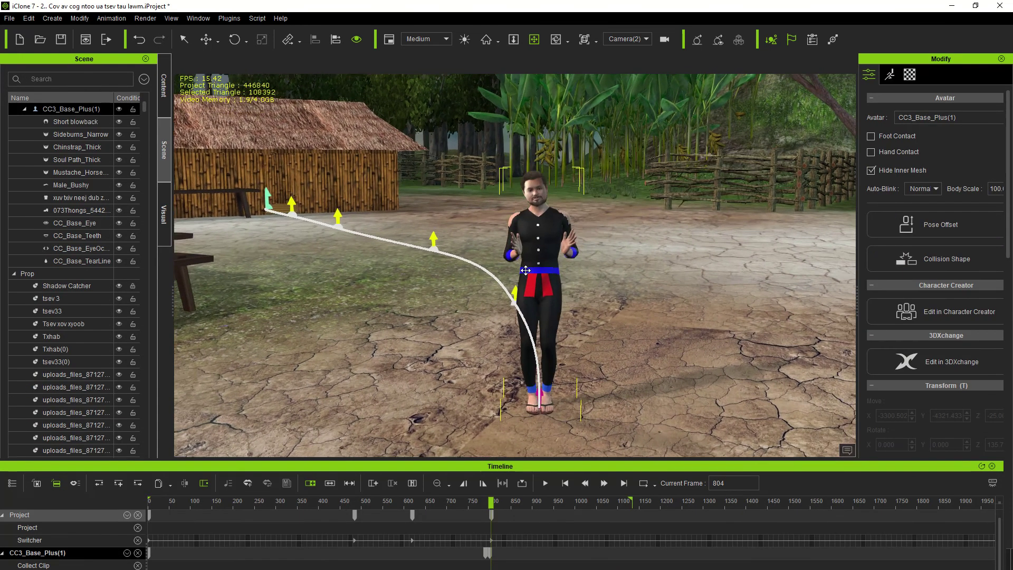
scroll(507, 288, "up", 8)
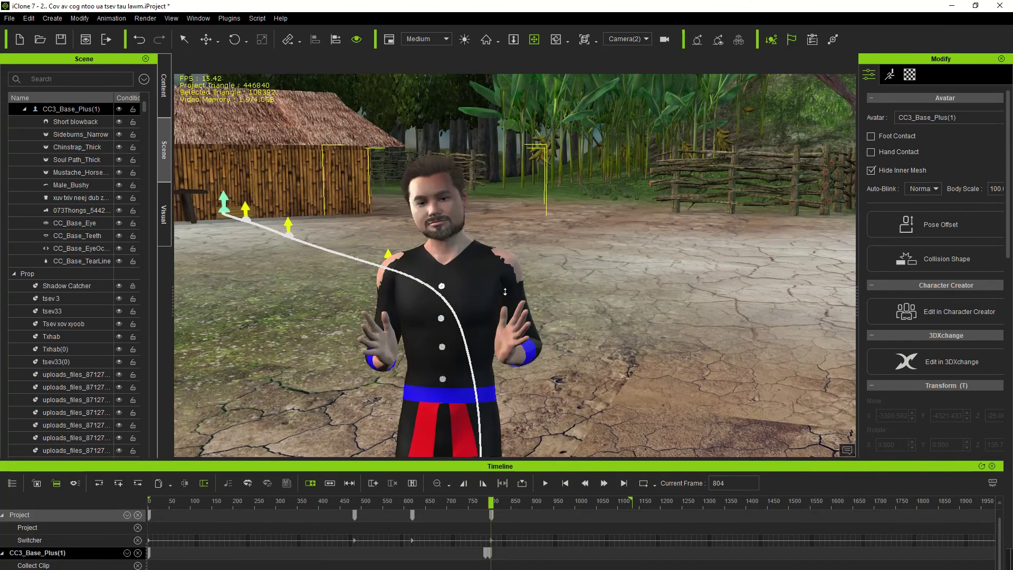
scroll(554, 253, "up", 6)
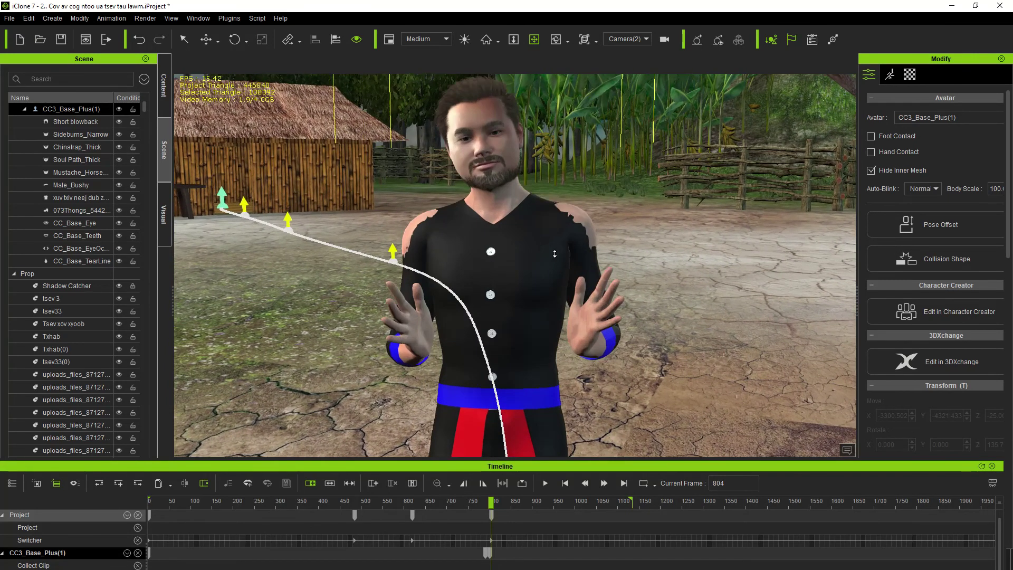
scroll(542, 267, "up", 3)
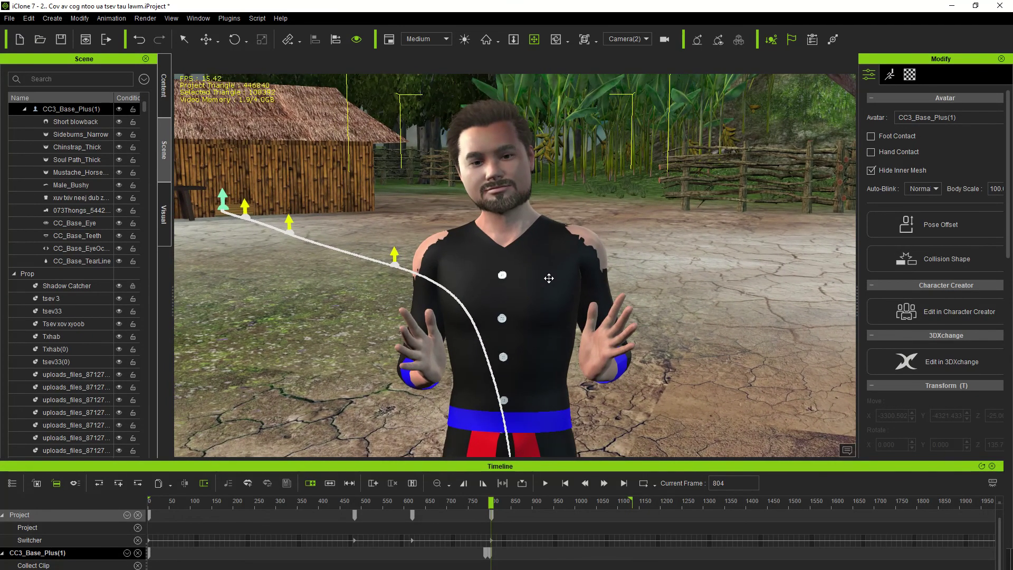
scroll(549, 278, "up", 2)
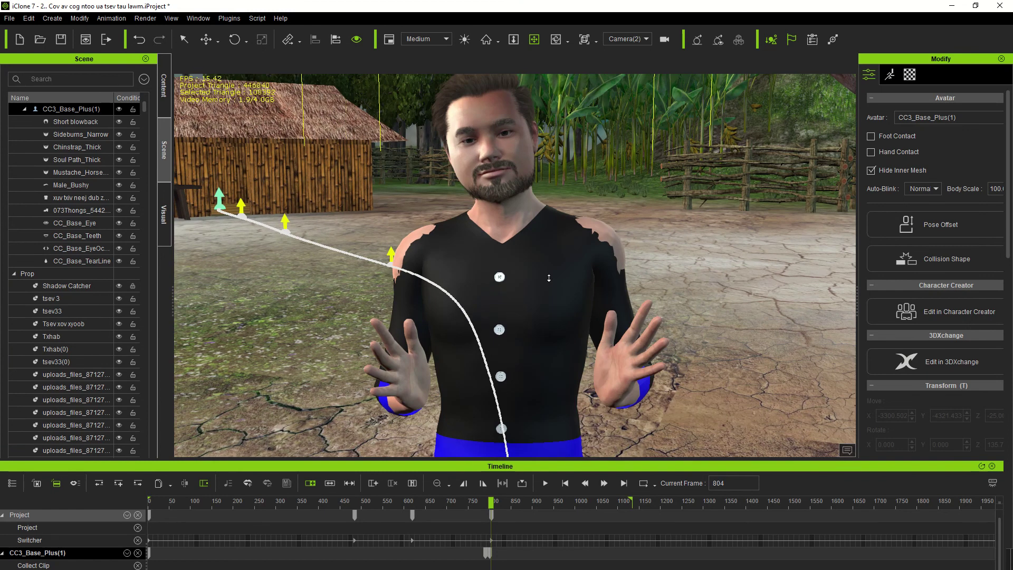
Step: Play the talking motion from frame 804 to frame 1124 in the close-up view, checking the motion clips on the timeline
double_click(664, 467)
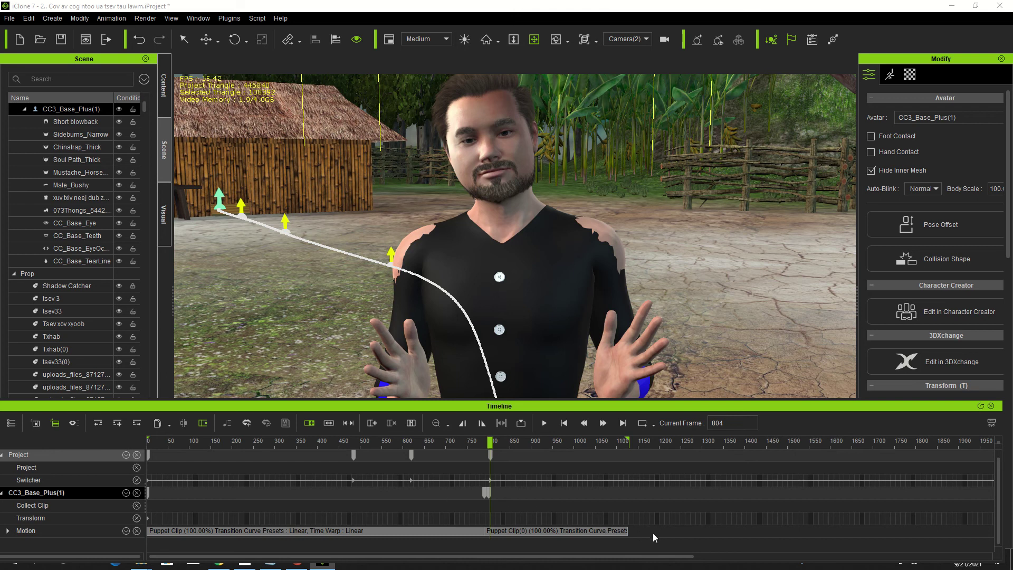
key("space")
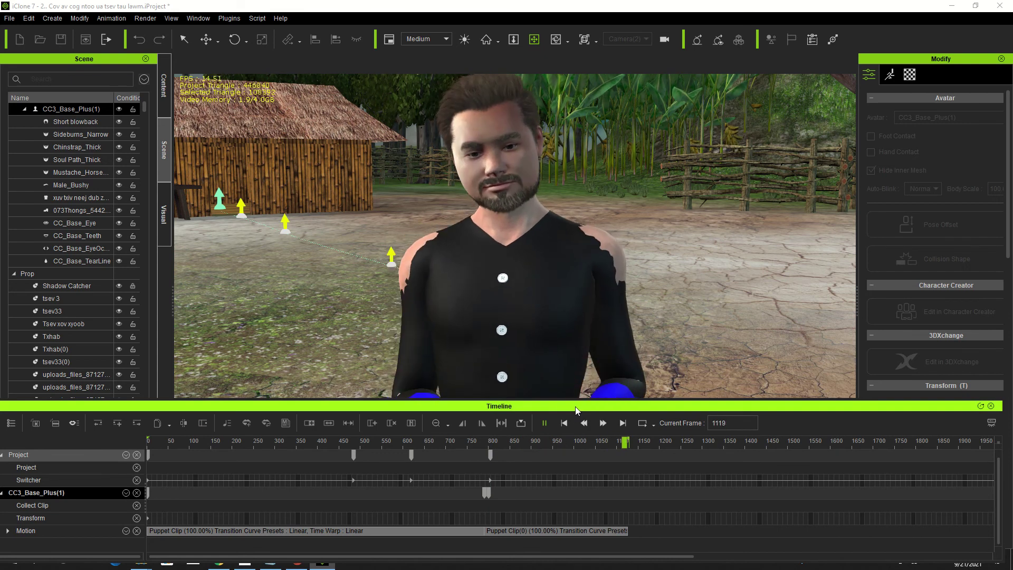
key("space")
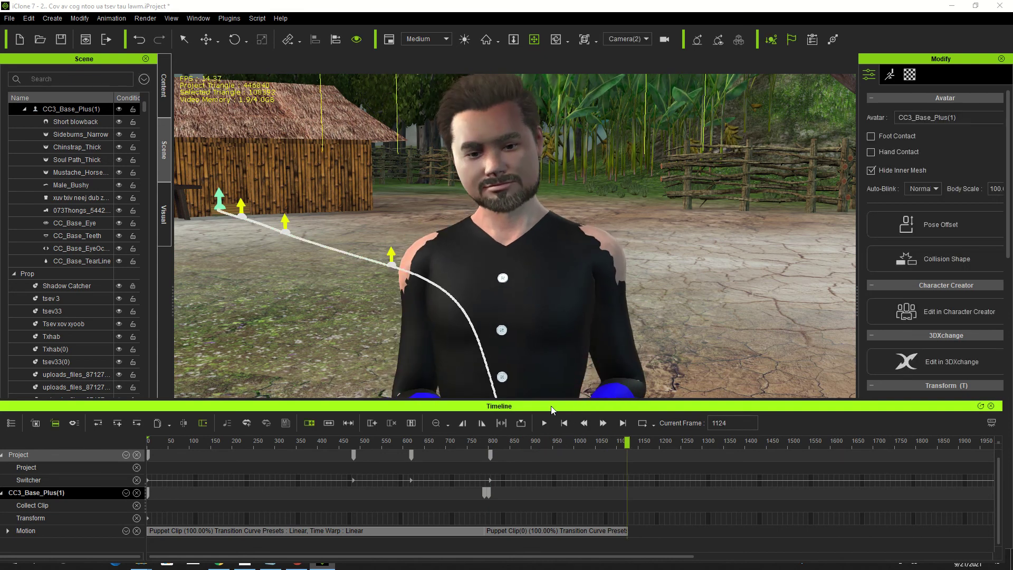
left_click_drag(552, 409, 555, 478)
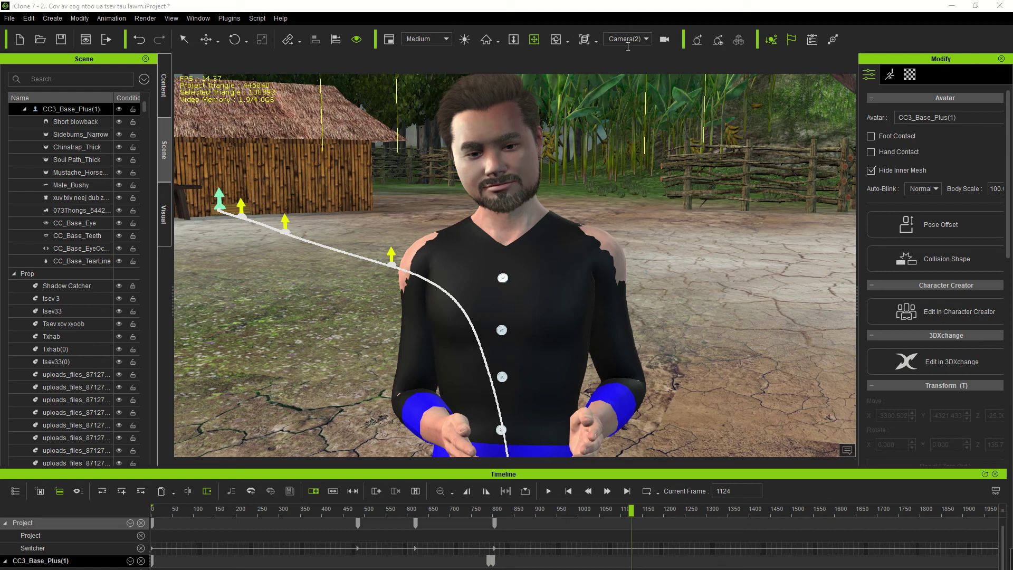
Step: Set the active view to the Switch camera and play the project from the first frame
left_click(648, 39)
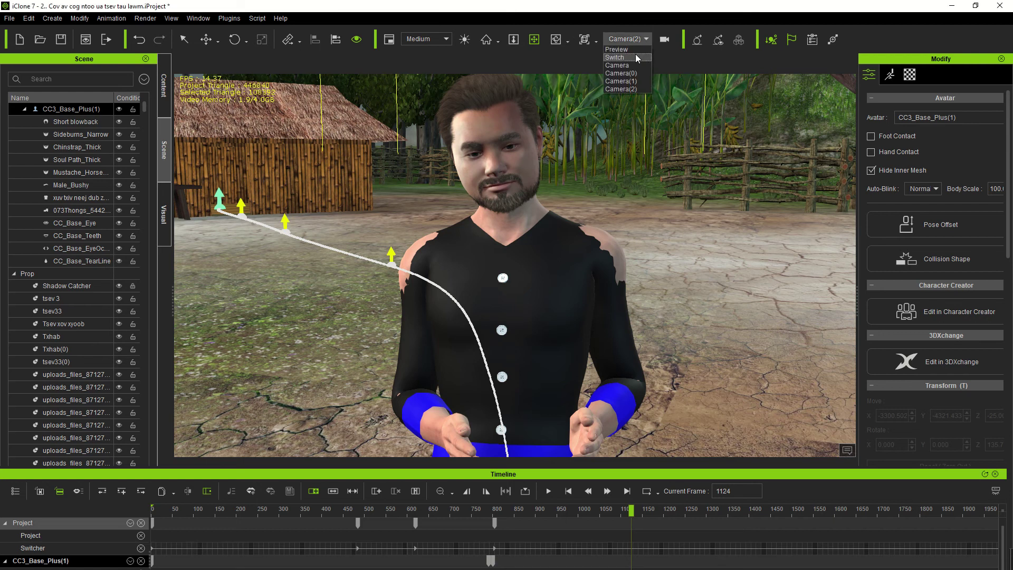
left_click(637, 58)
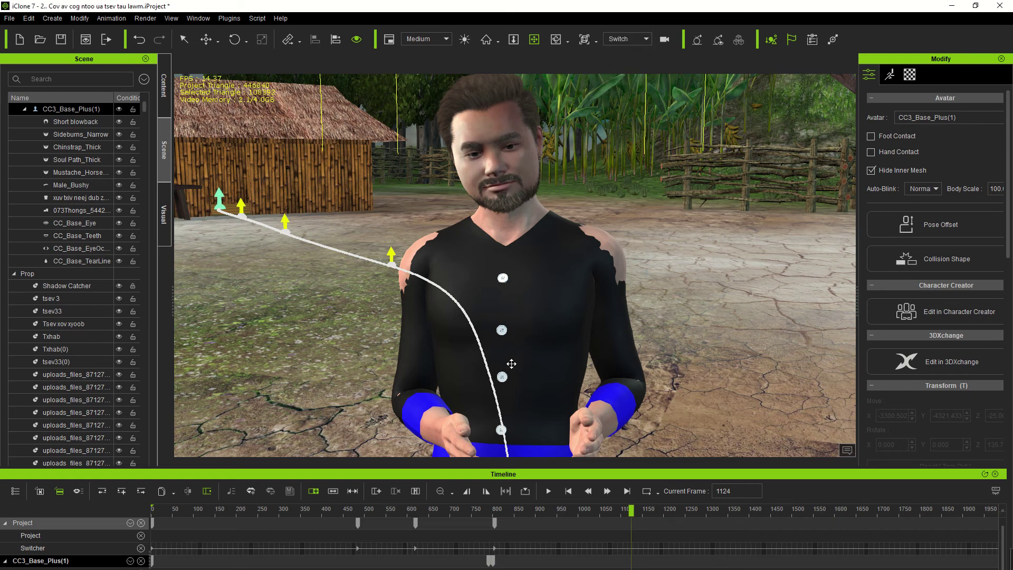
left_click_drag(627, 512, 152, 510)
key("space")
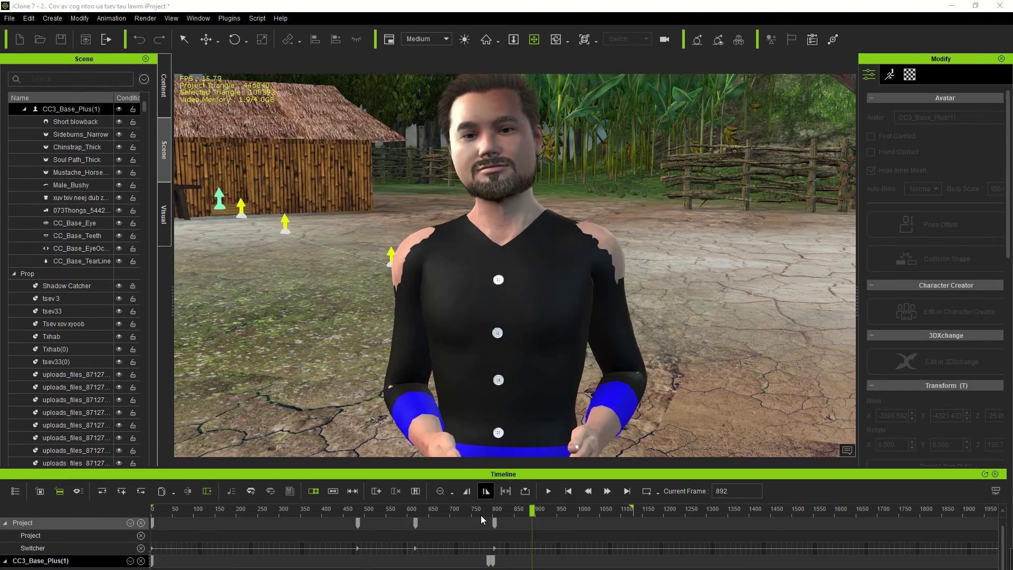
Step: Scrub between frames 791 and 814 to examine the cut to the close-up camera, ending at frame 804
left_click_drag(531, 510, 498, 510)
left_click(524, 491)
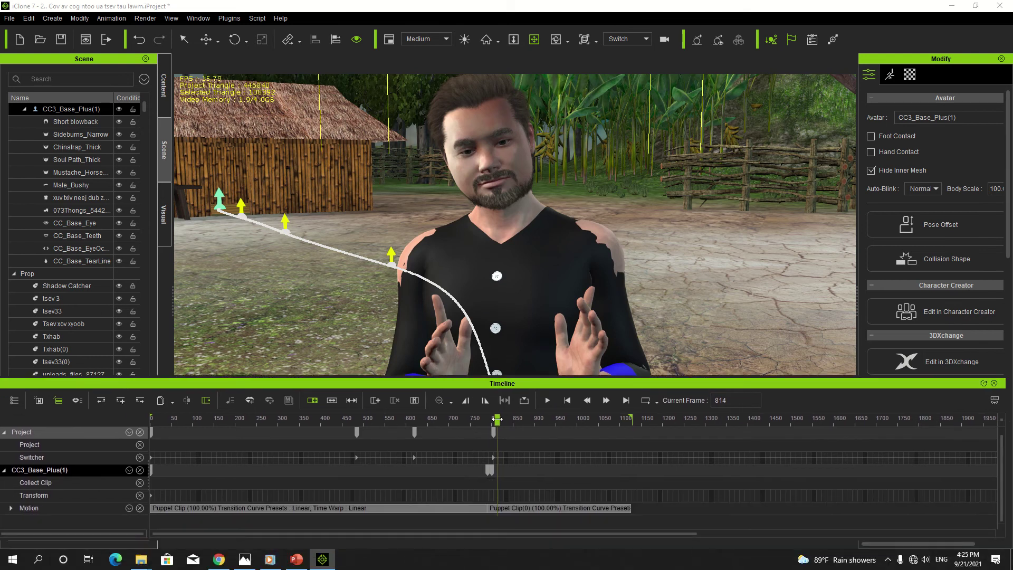
left_click_drag(497, 418, 488, 418)
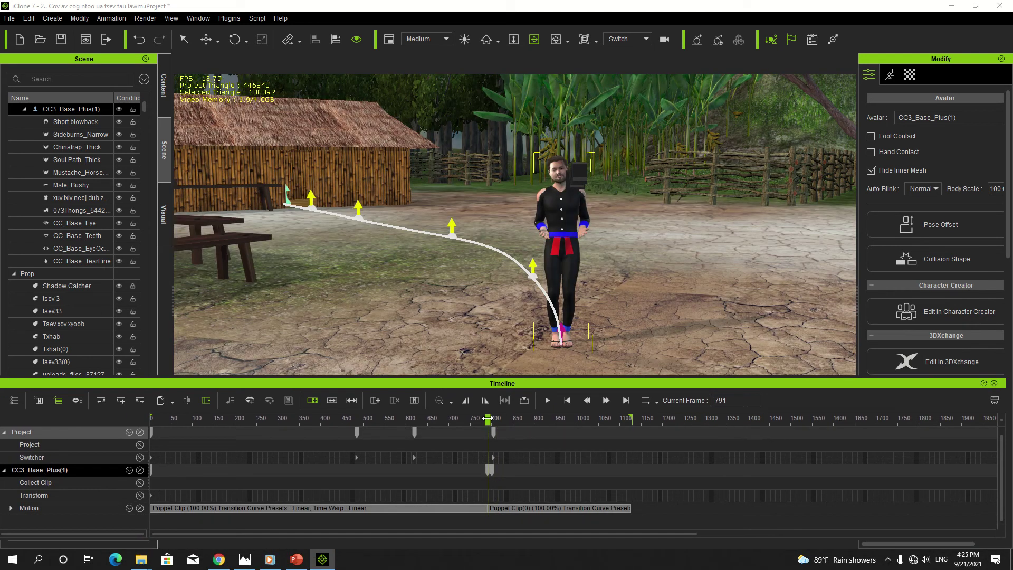
left_click_drag(488, 419, 493, 419)
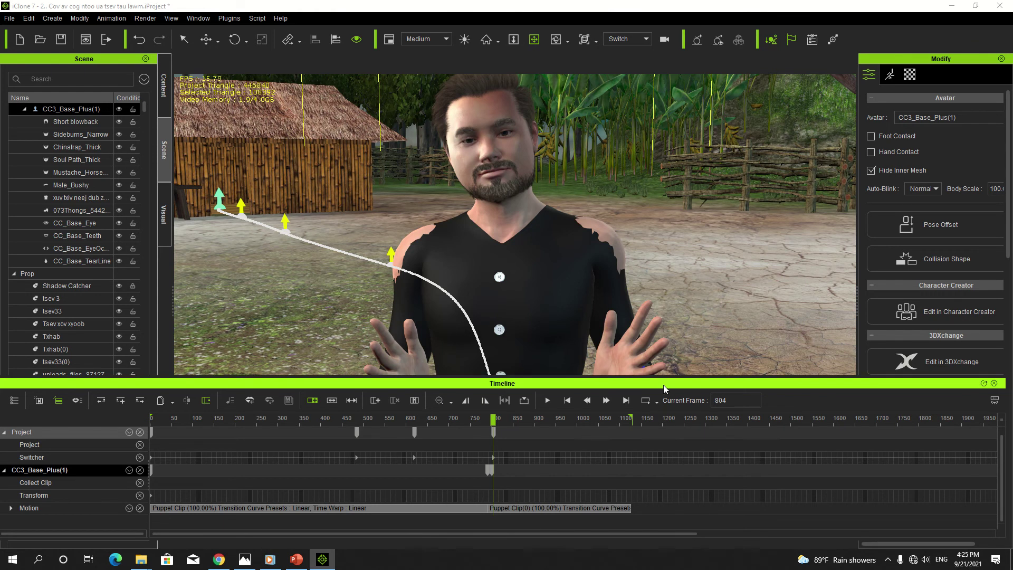
left_click_drag(664, 384, 663, 392)
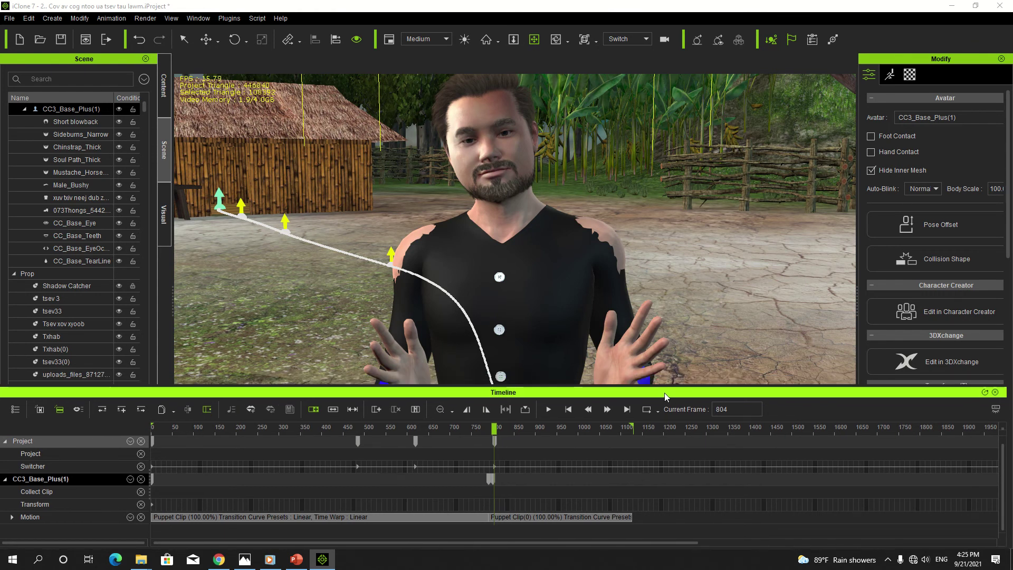
Step: Create a talking script for the avatar at frame 804 by recording about 5.7 seconds of voice from the microphone
left_click(892, 75)
scroll(955, 273, "down", 1)
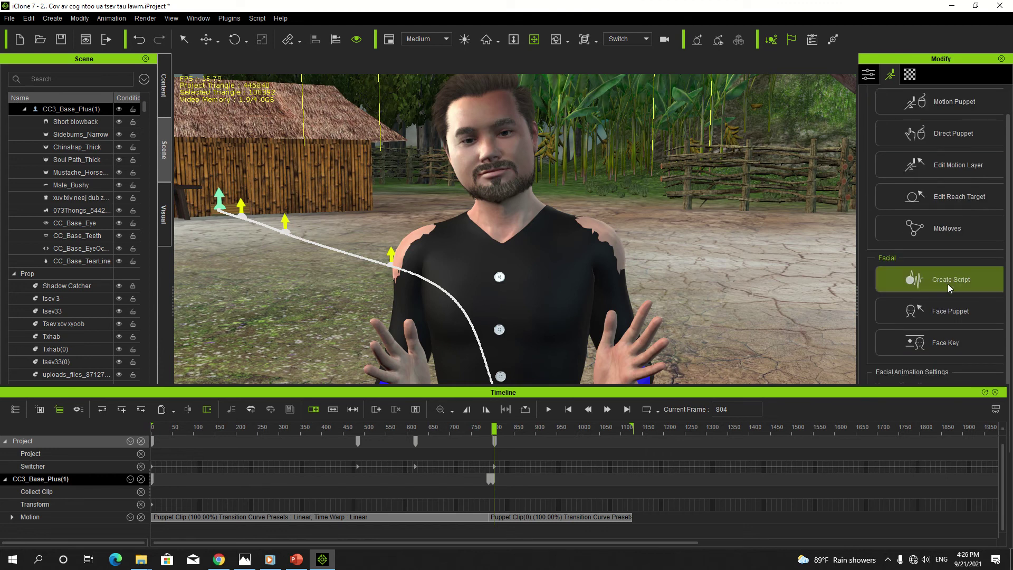
left_click(948, 284)
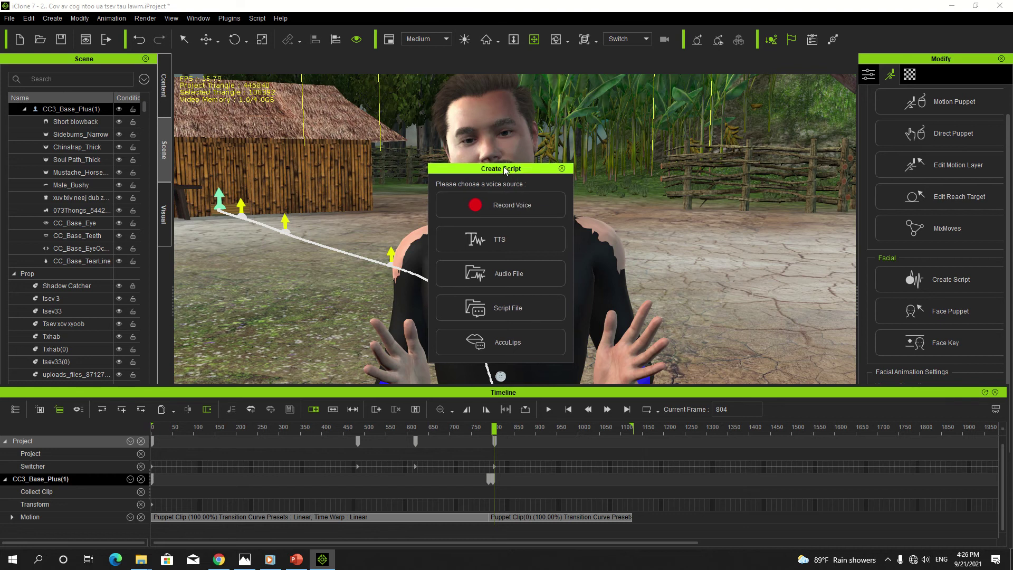
left_click_drag(516, 170, 365, 137)
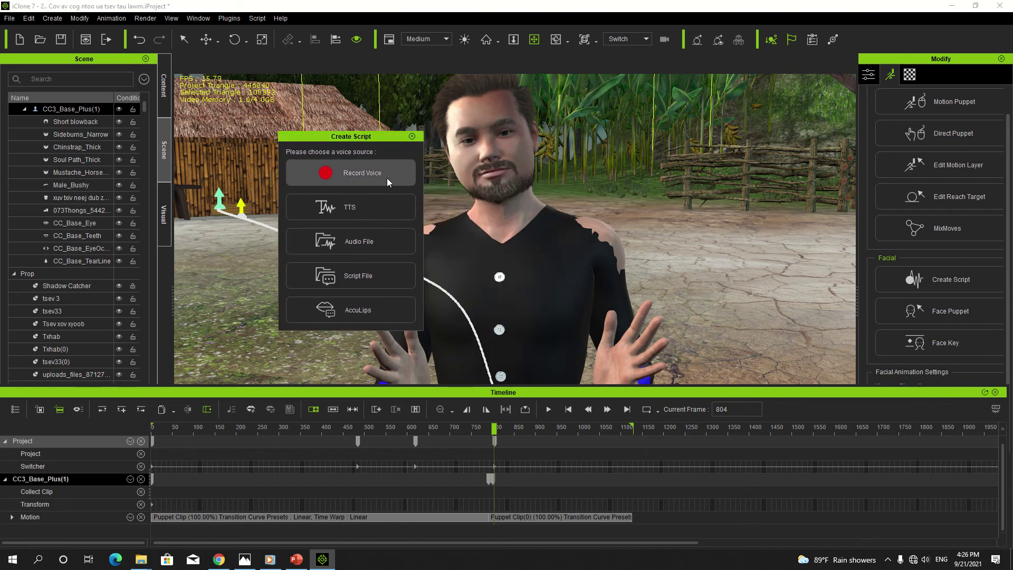
left_click(371, 178)
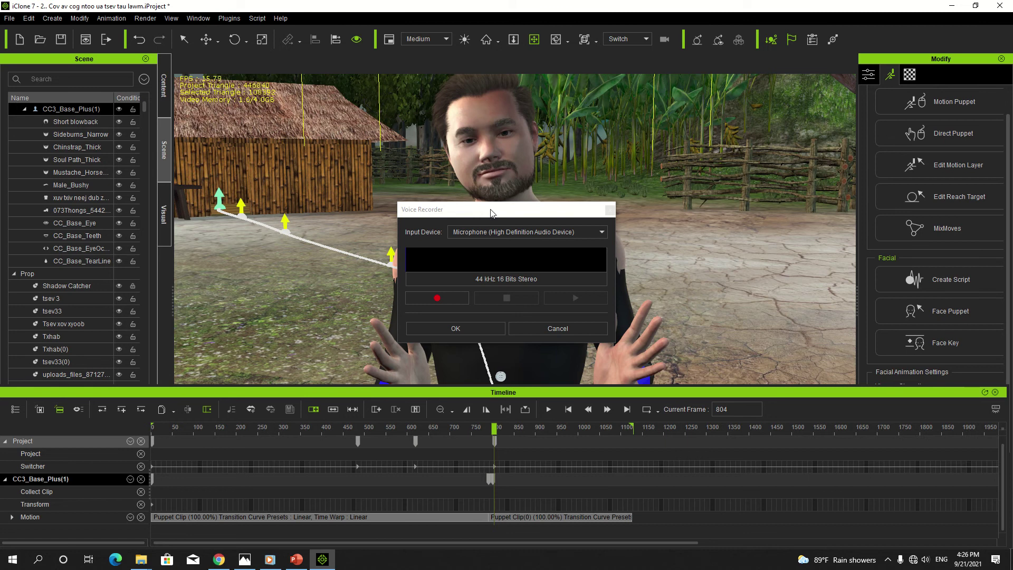
left_click_drag(513, 215, 285, 194)
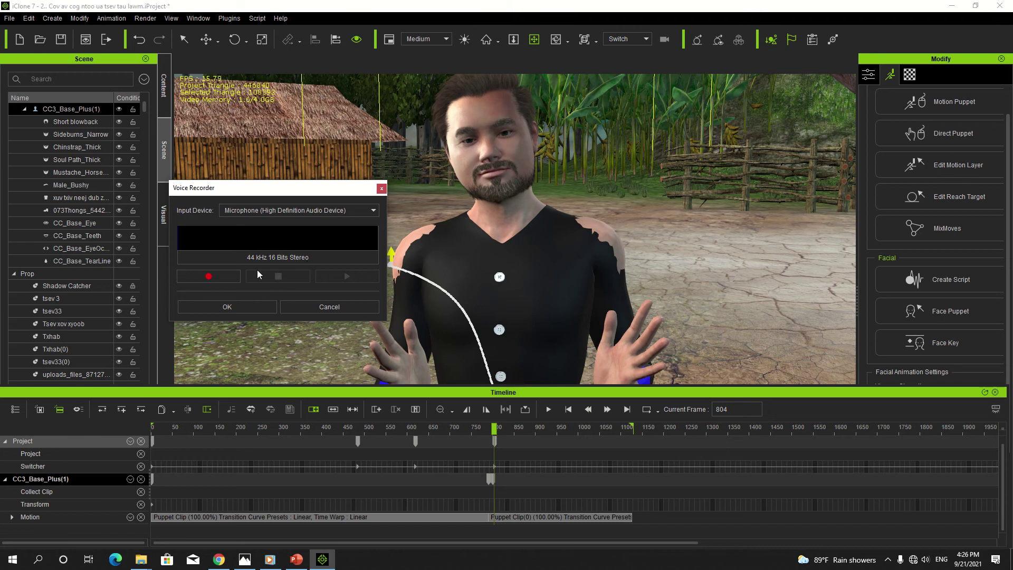
left_click(229, 277)
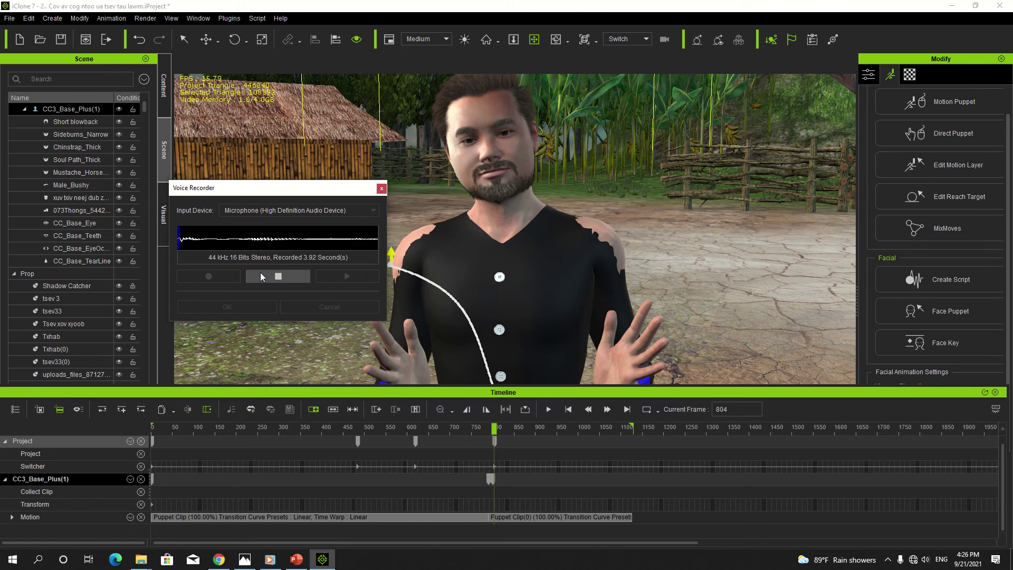
left_click(293, 277)
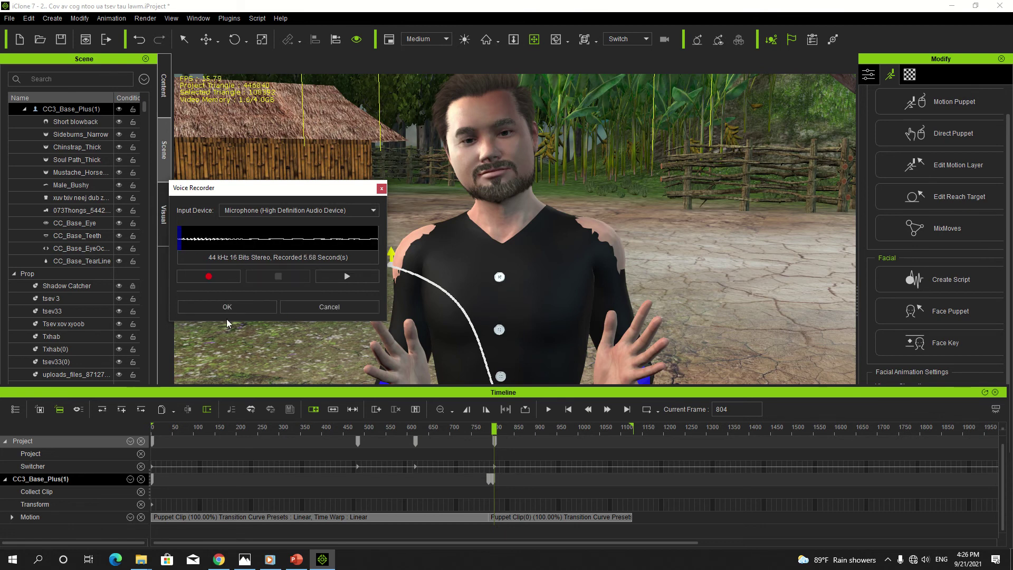
left_click(241, 306)
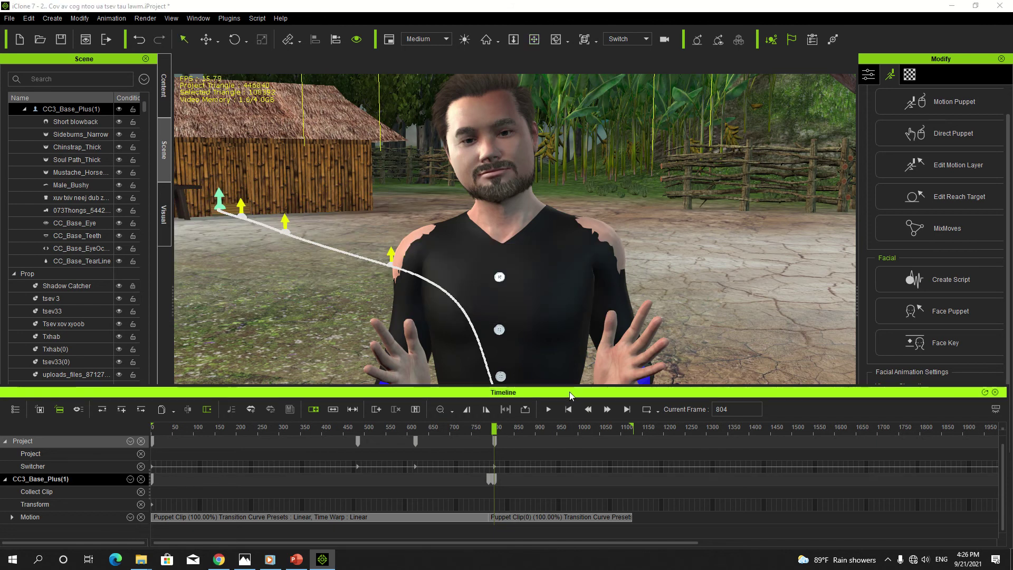
Step: Play the close-up from frame 804 to the end to check the recorded voice against the talking motion
left_click_drag(568, 392, 561, 354)
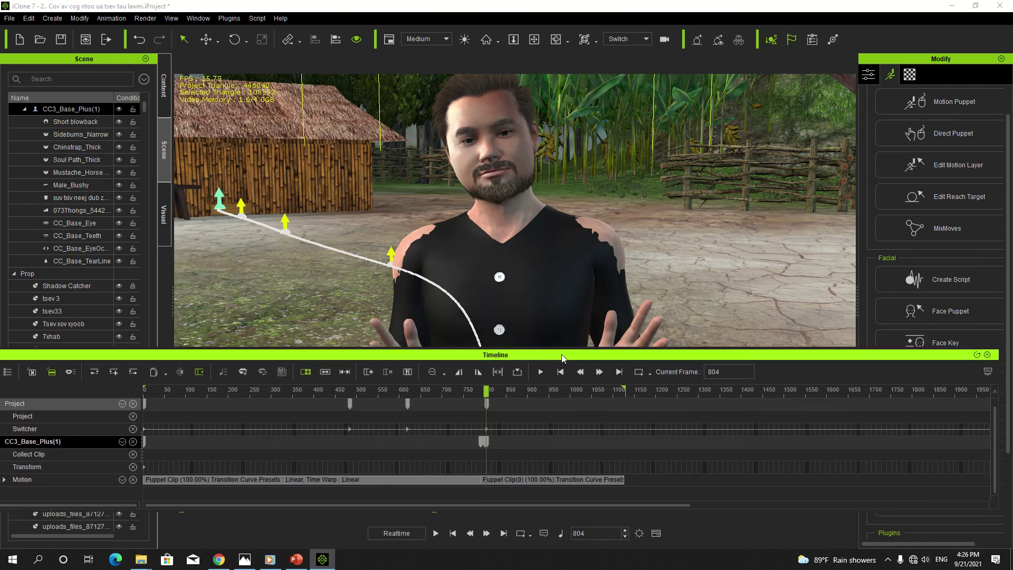
left_click(410, 445)
key("space")
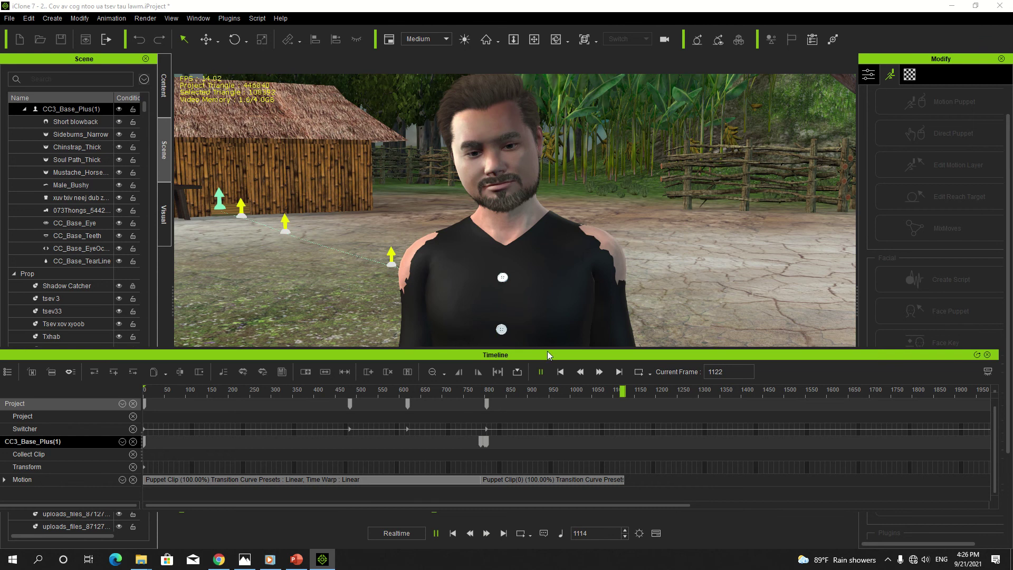
left_click_drag(546, 350, 546, 462)
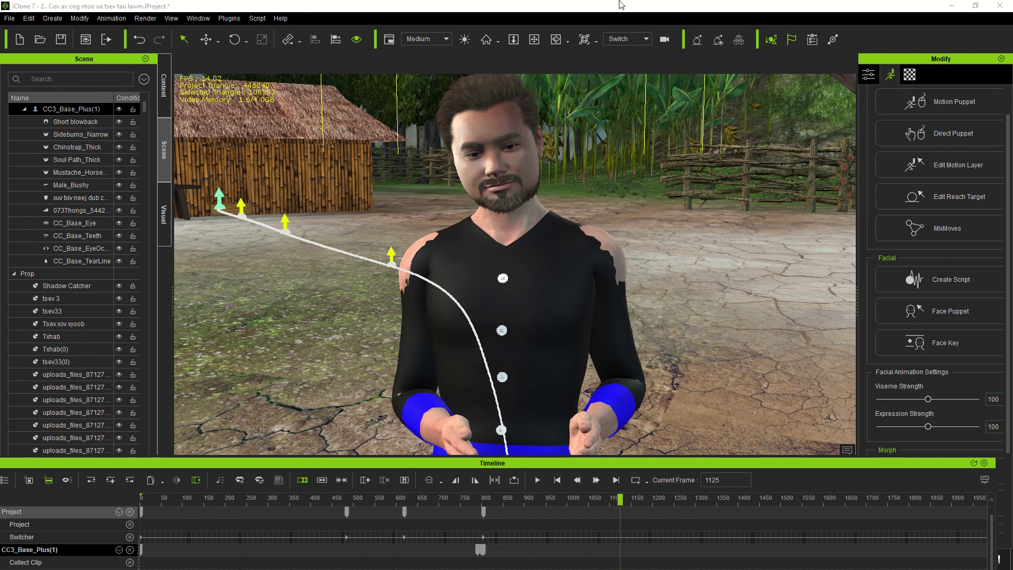
Step: Enlarge the timeline and show the Viseme track for the avatar CC3_Base_Plus(1)
mouse_move(624, 5)
left_click_drag(509, 465, 511, 372)
left_click_drag(584, 376, 575, 302)
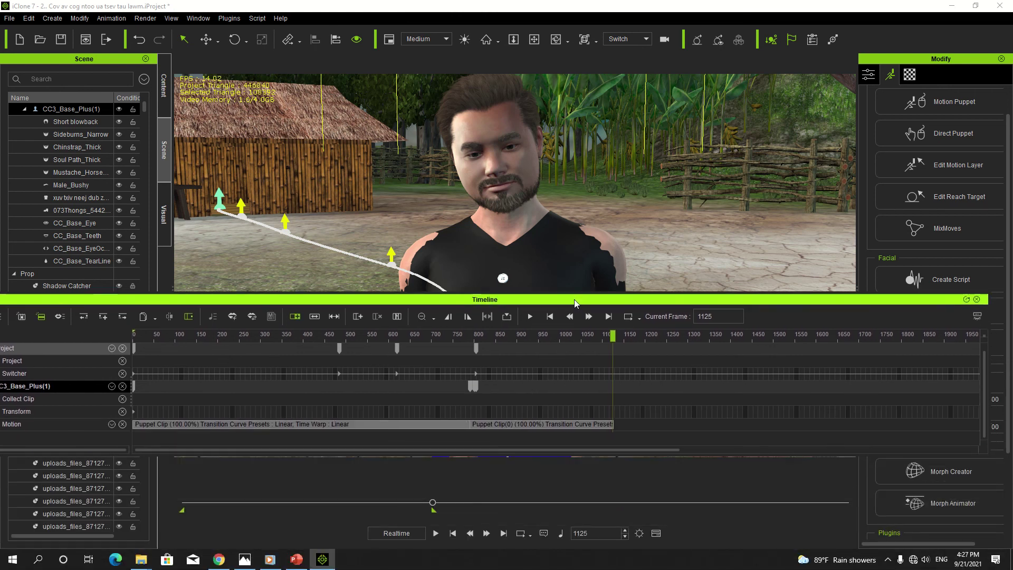
left_click_drag(612, 452, 496, 473)
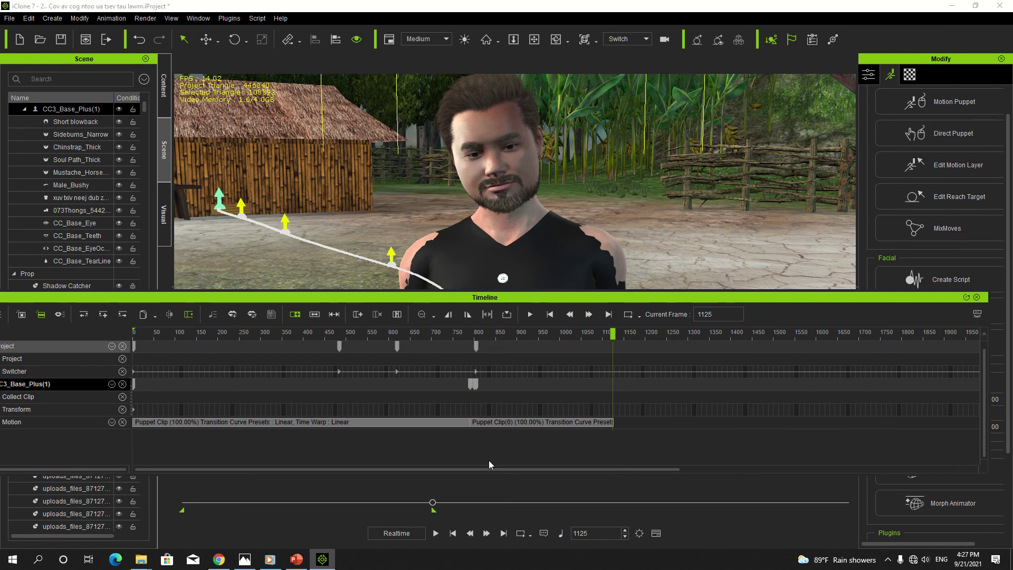
left_click(112, 422)
left_click(102, 424)
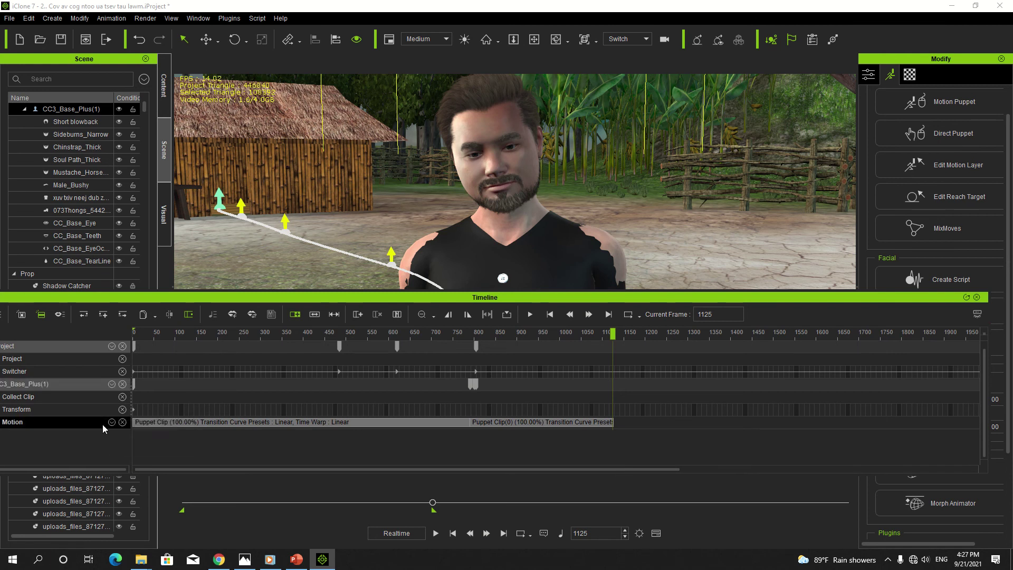
left_click(111, 385)
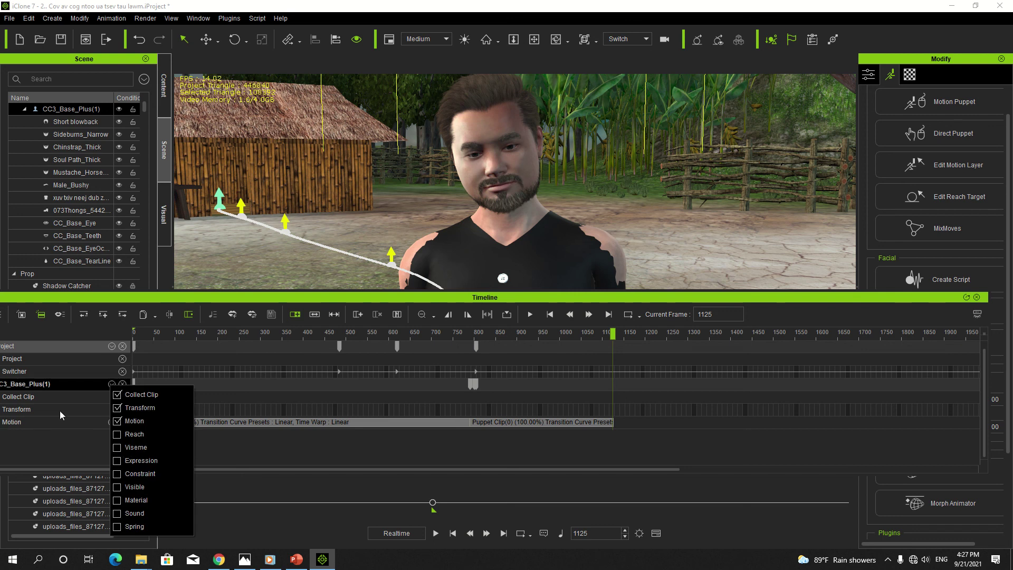
left_click(116, 448)
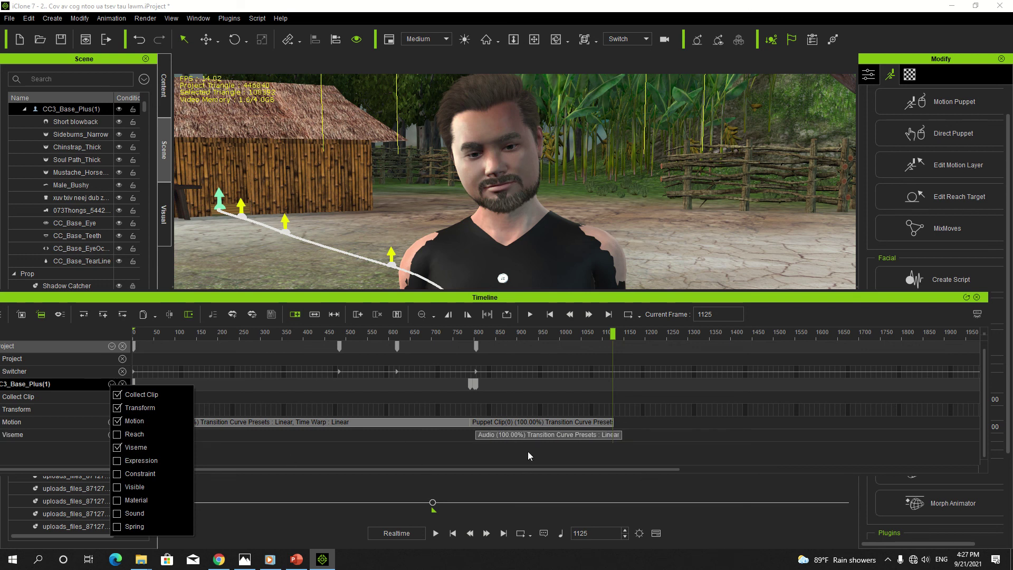
Step: Shift the Audio clip on the Viseme track slightly earlier, near the talking motion's start, and play the project from around frame 617
left_click(574, 434)
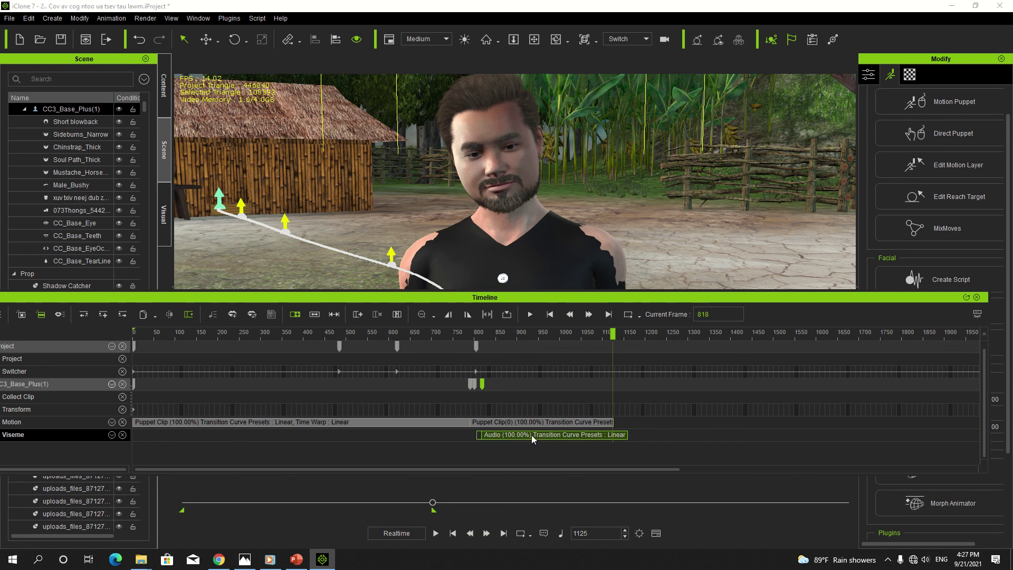
mouse_move(530, 435)
left_mouse_down()
mouse_move(197, 438)
mouse_move(517, 452)
mouse_move(542, 440)
left_mouse_up()
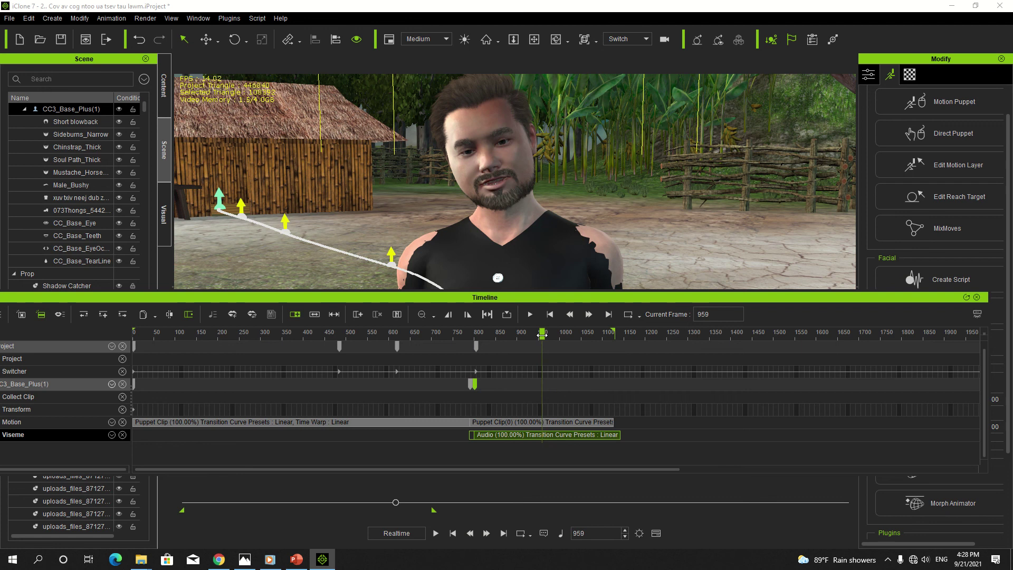
left_click_drag(541, 337, 396, 344)
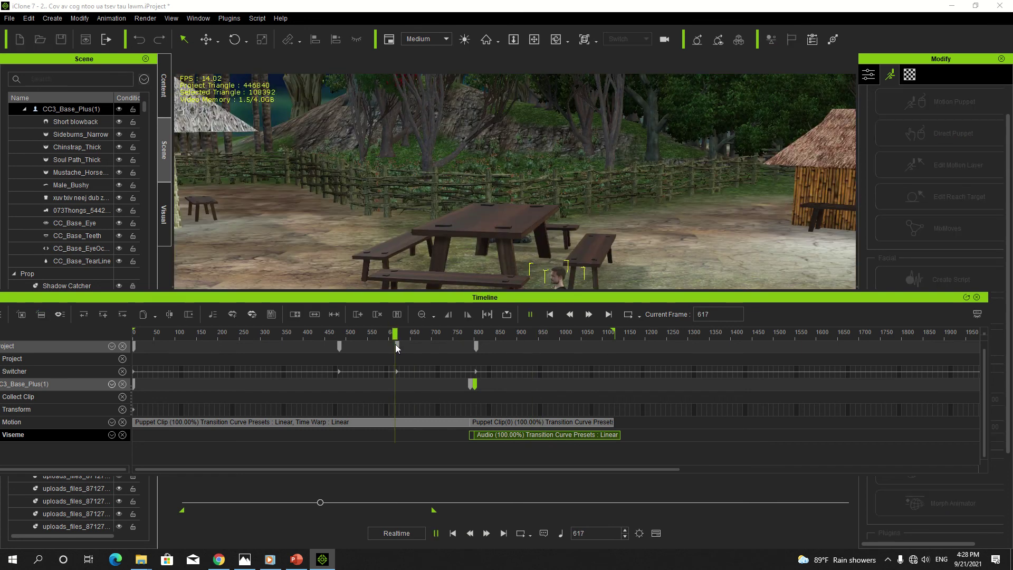
key("space")
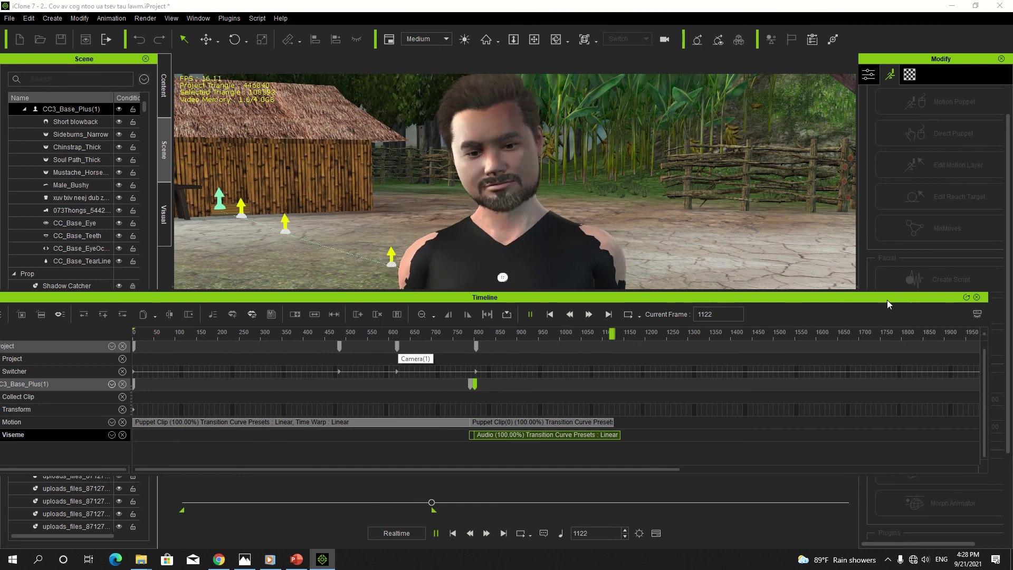
key("space")
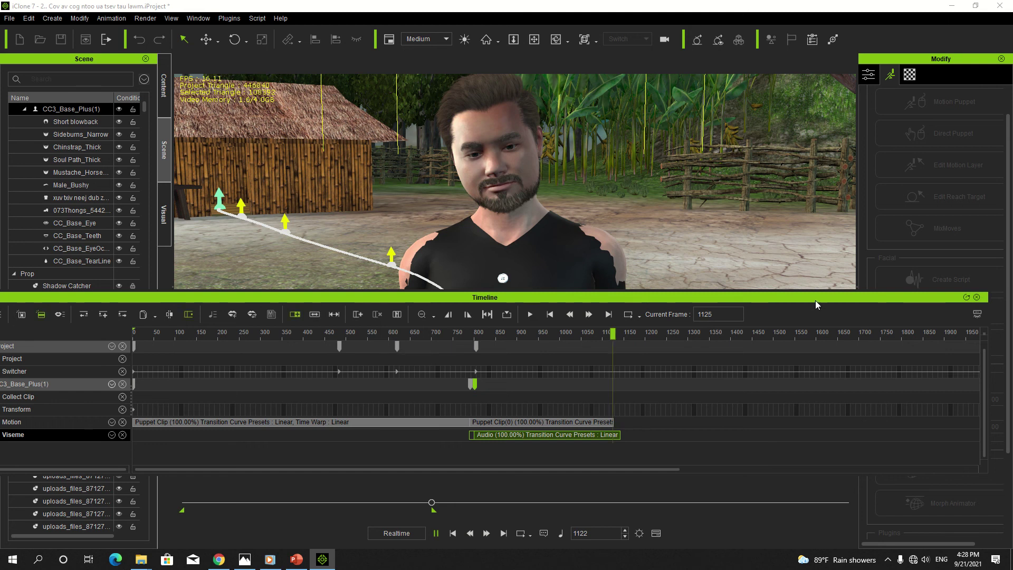
Step: Close the timeline and play the whole project from the first frame to review the camera cuts and talking
left_click_drag(815, 300, 909, 449)
left_click(806, 314)
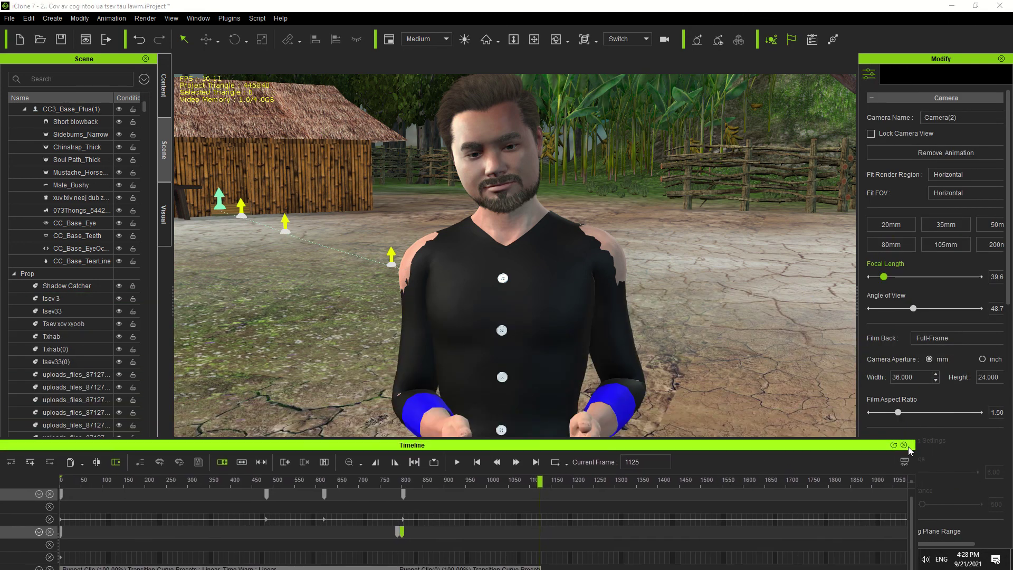
left_click(904, 446)
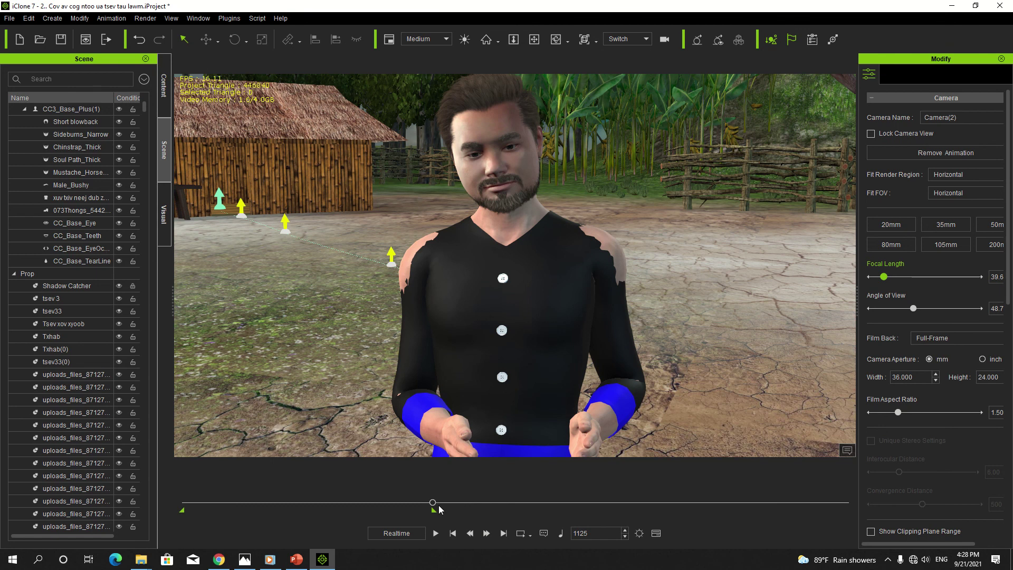
left_click_drag(434, 504, 169, 515)
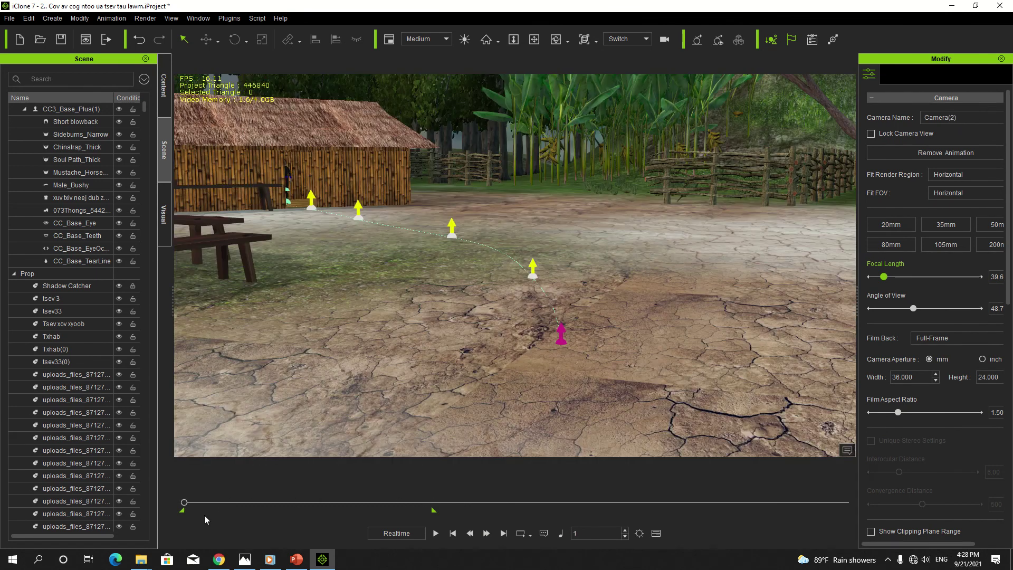
left_click(435, 532)
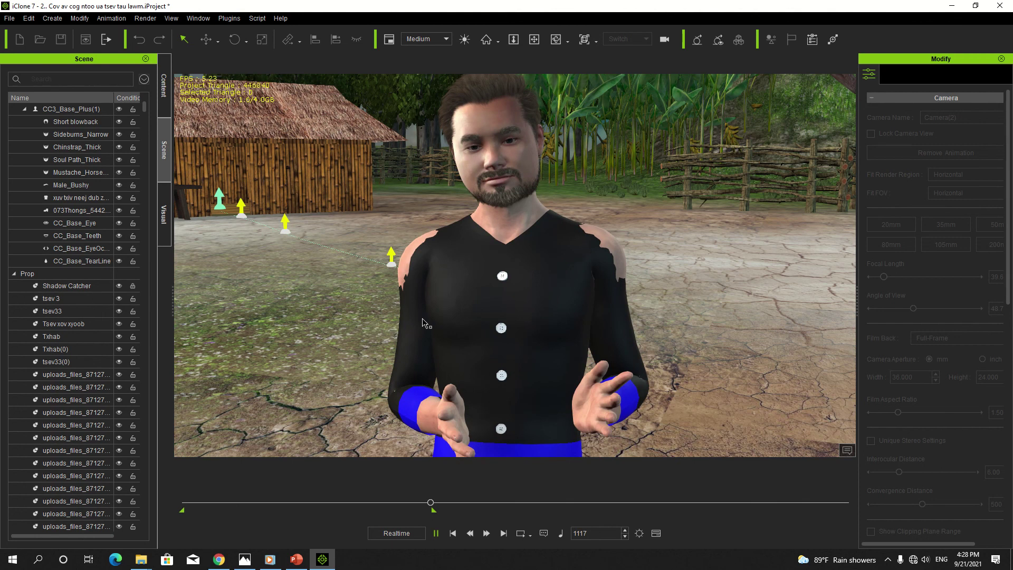
key("space")
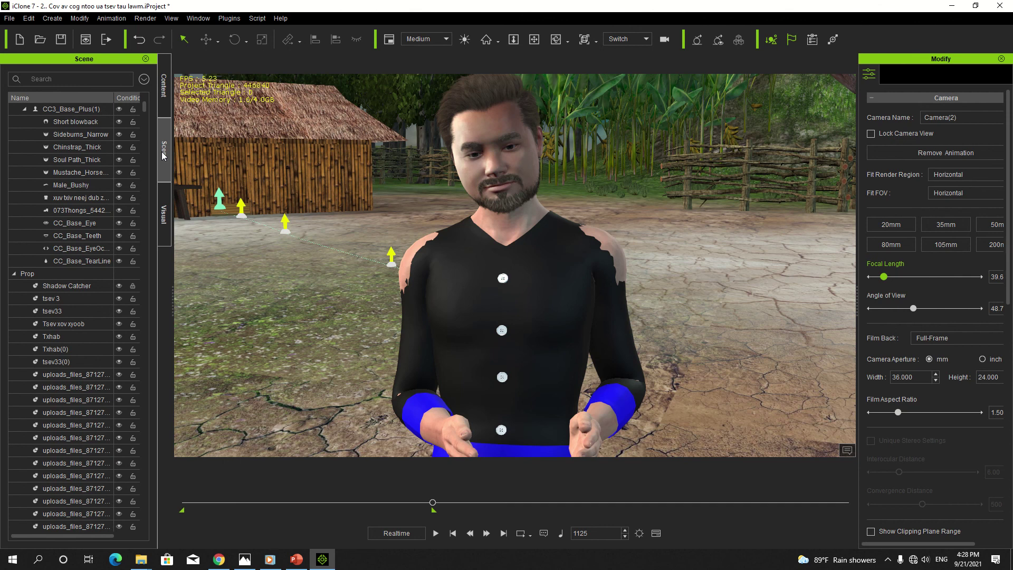
Step: Collapse the Prop and Tree groups in the scene list and hide the motion path in the viewport
left_click(14, 273)
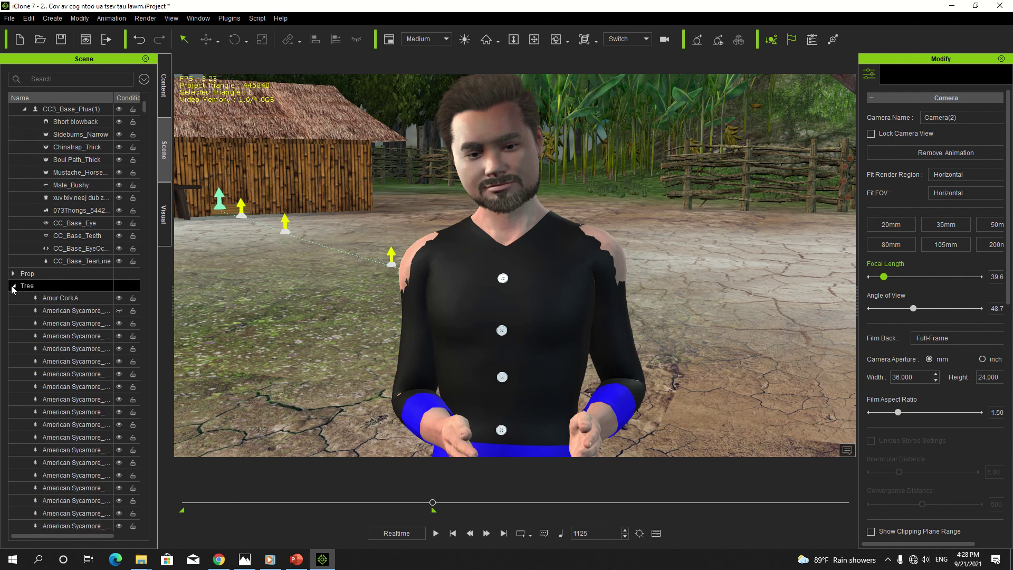
left_click(15, 286)
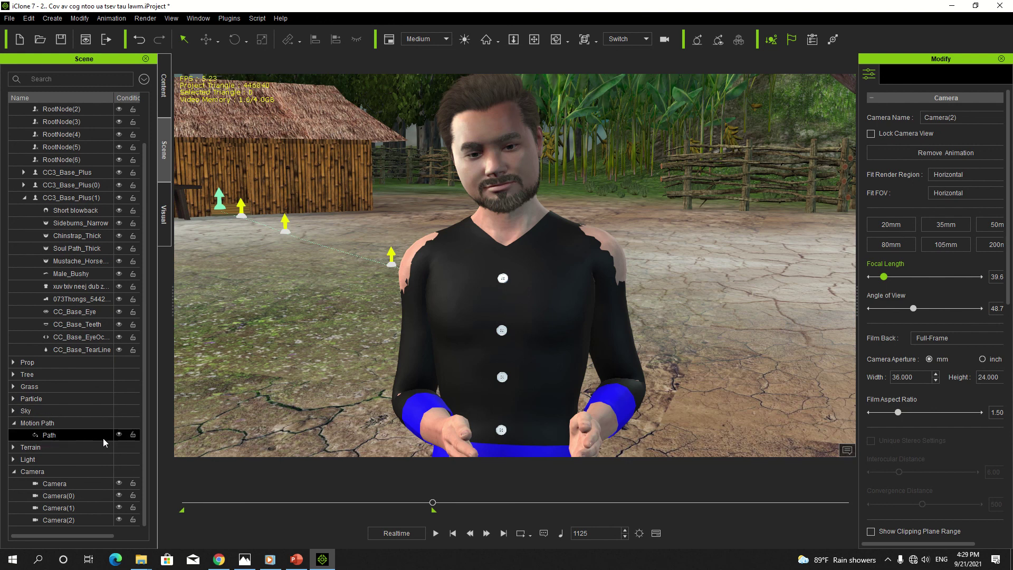
left_click(118, 435)
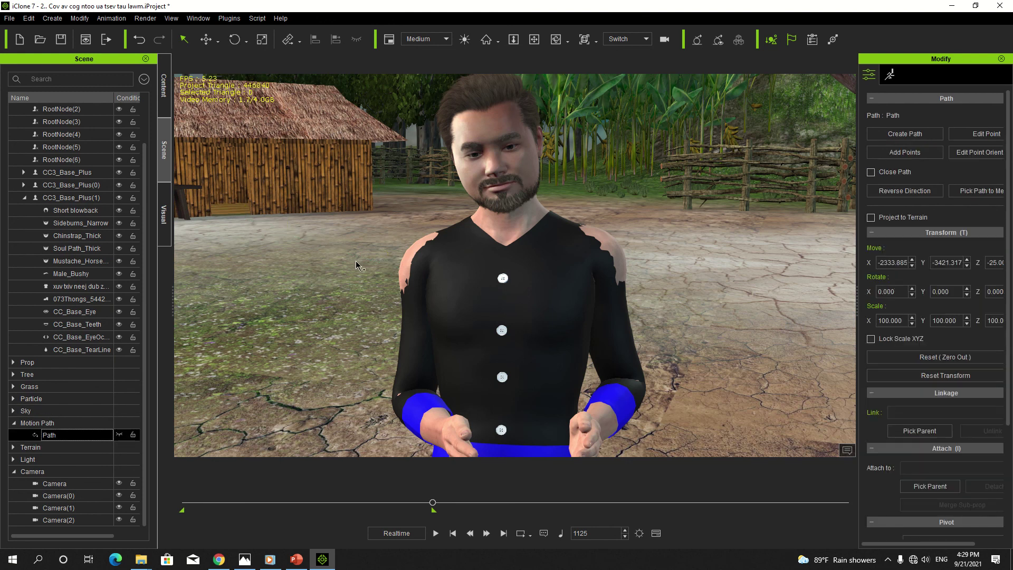